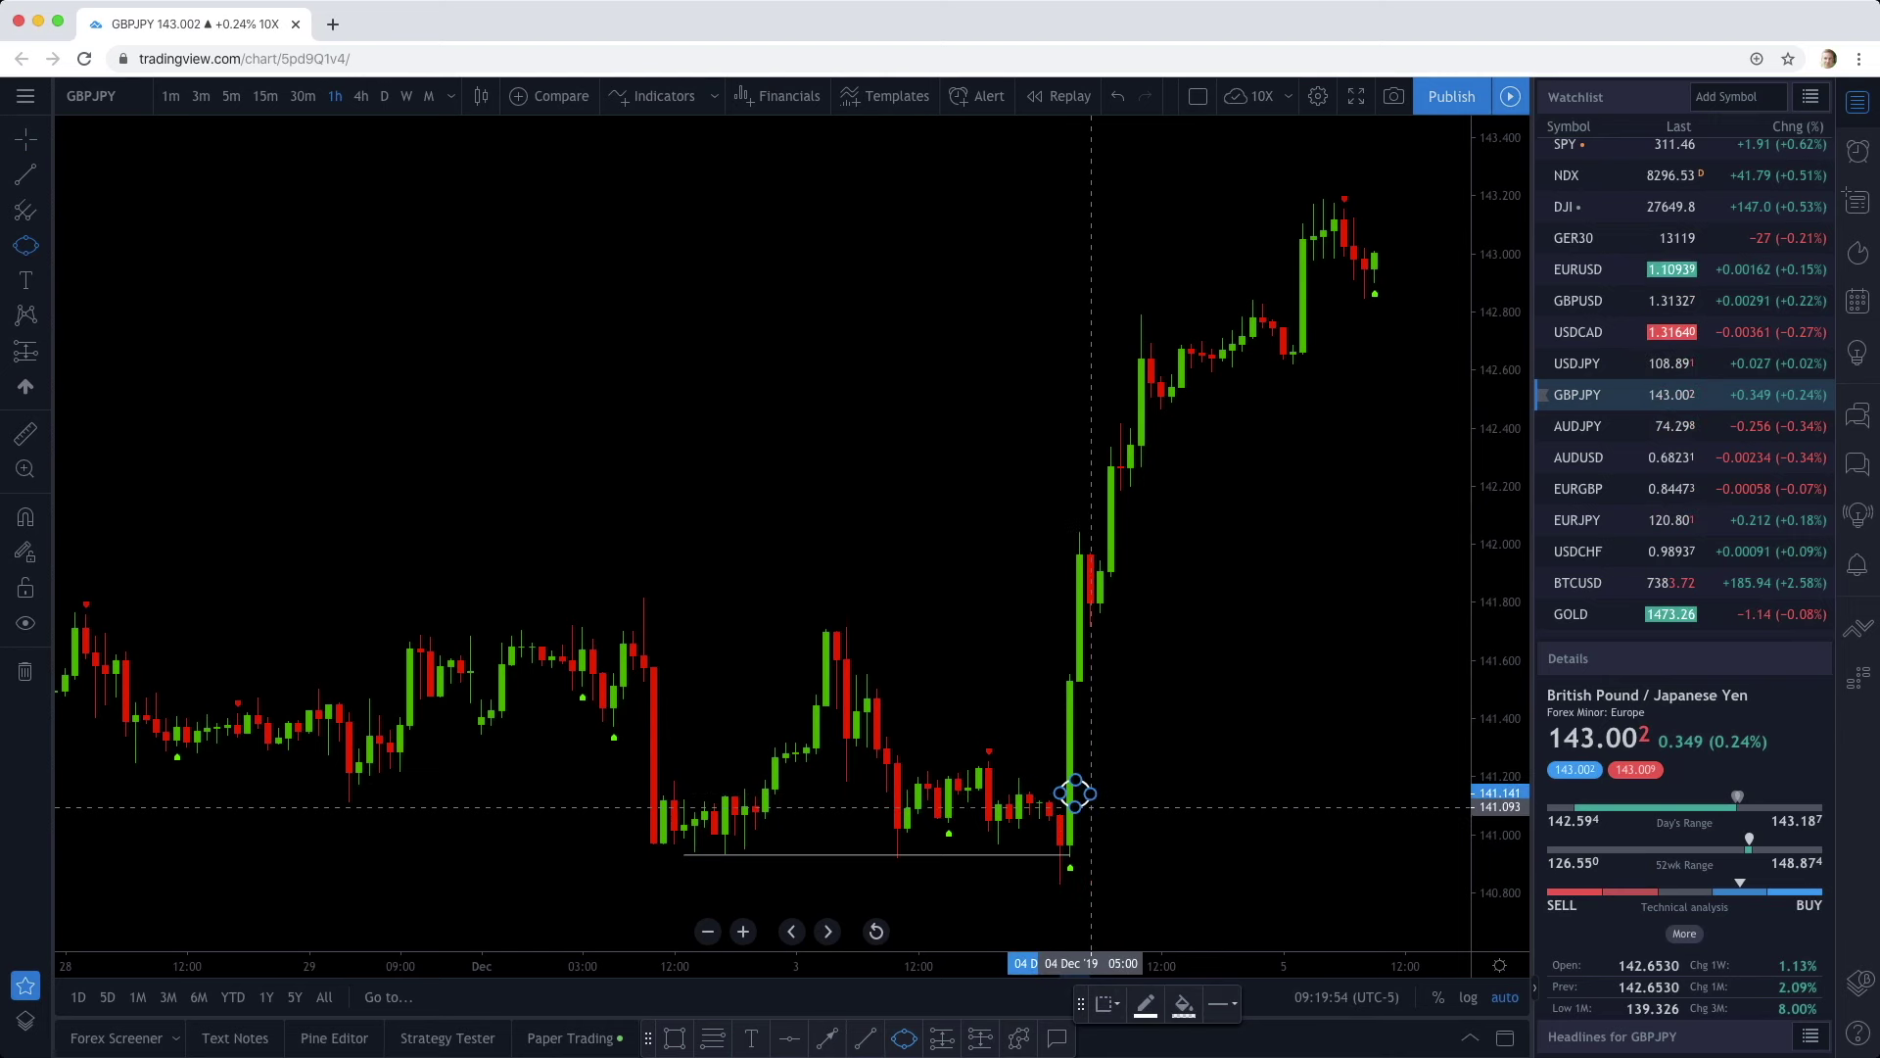
# - Exit ellipse drawing mode once the GBPJPY breakout candle is circled
pyautogui.press('Escape')
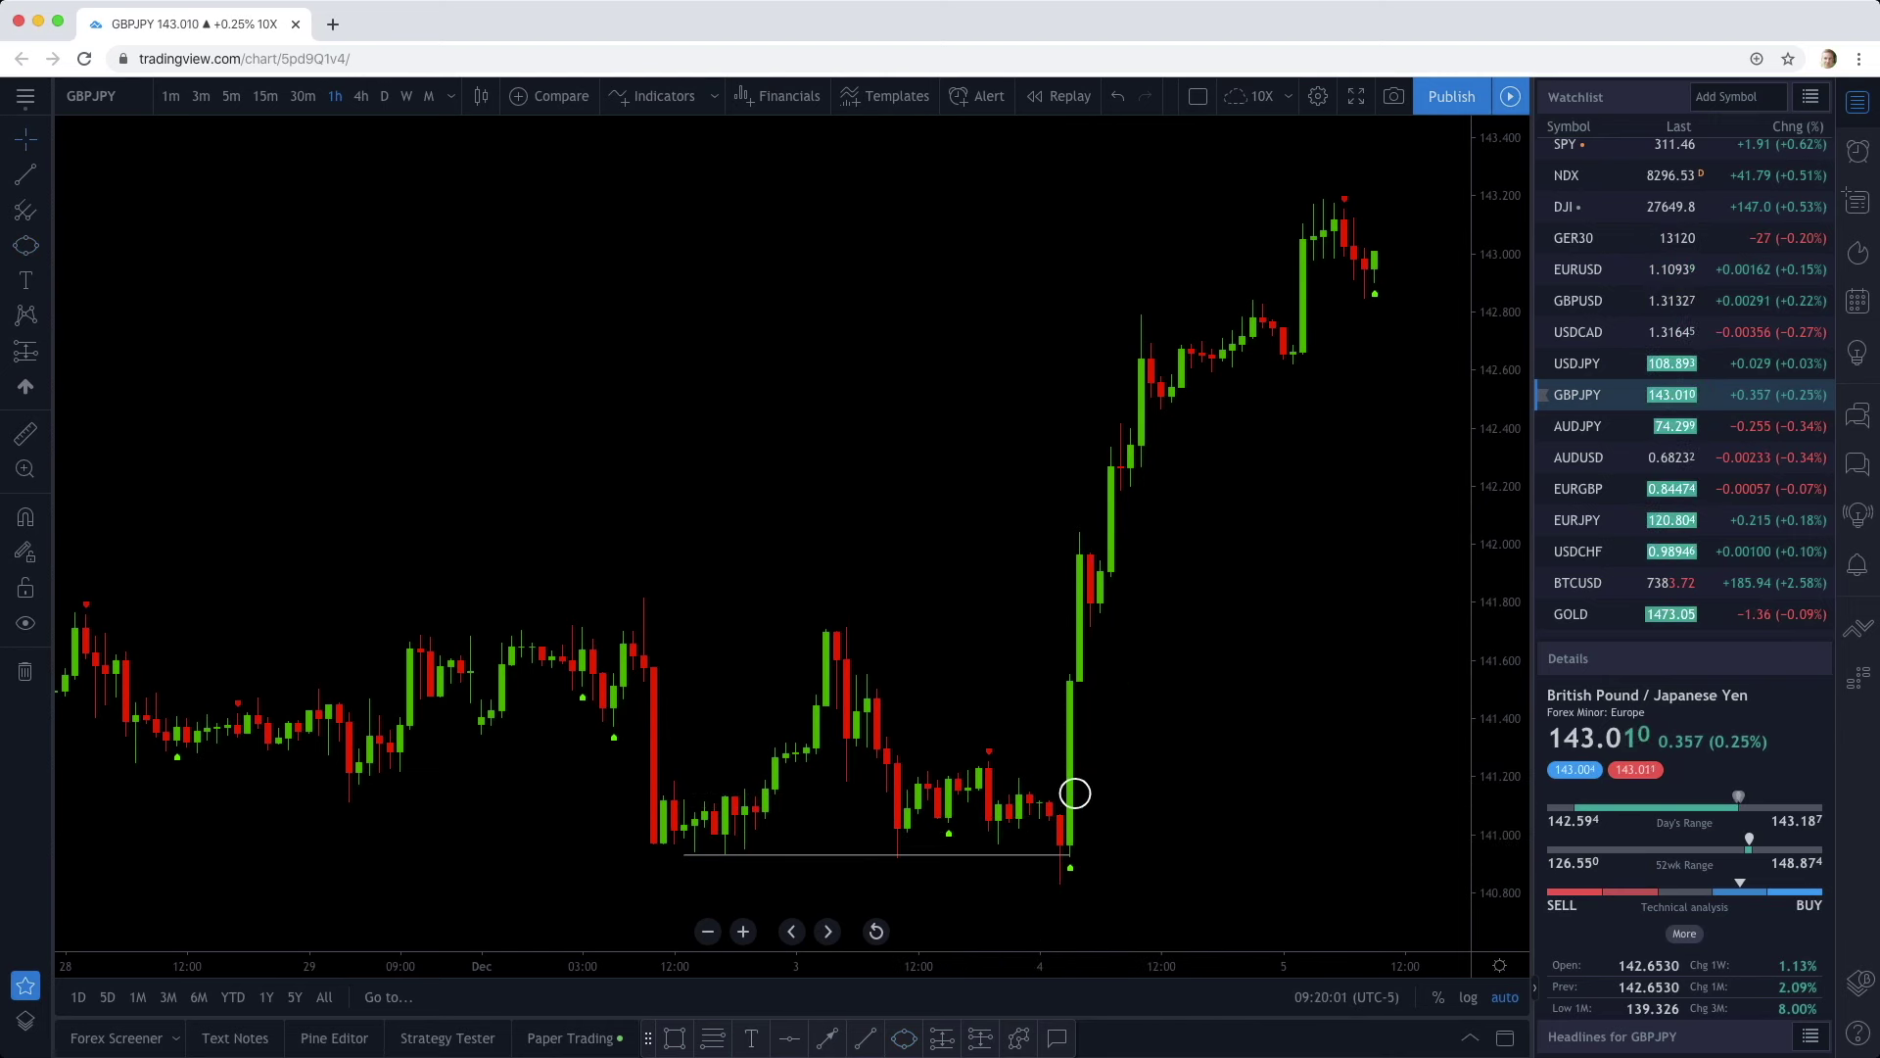
# - Draw a short trend line just under the circled candle's low
pyautogui.hotkey('alt', 't')
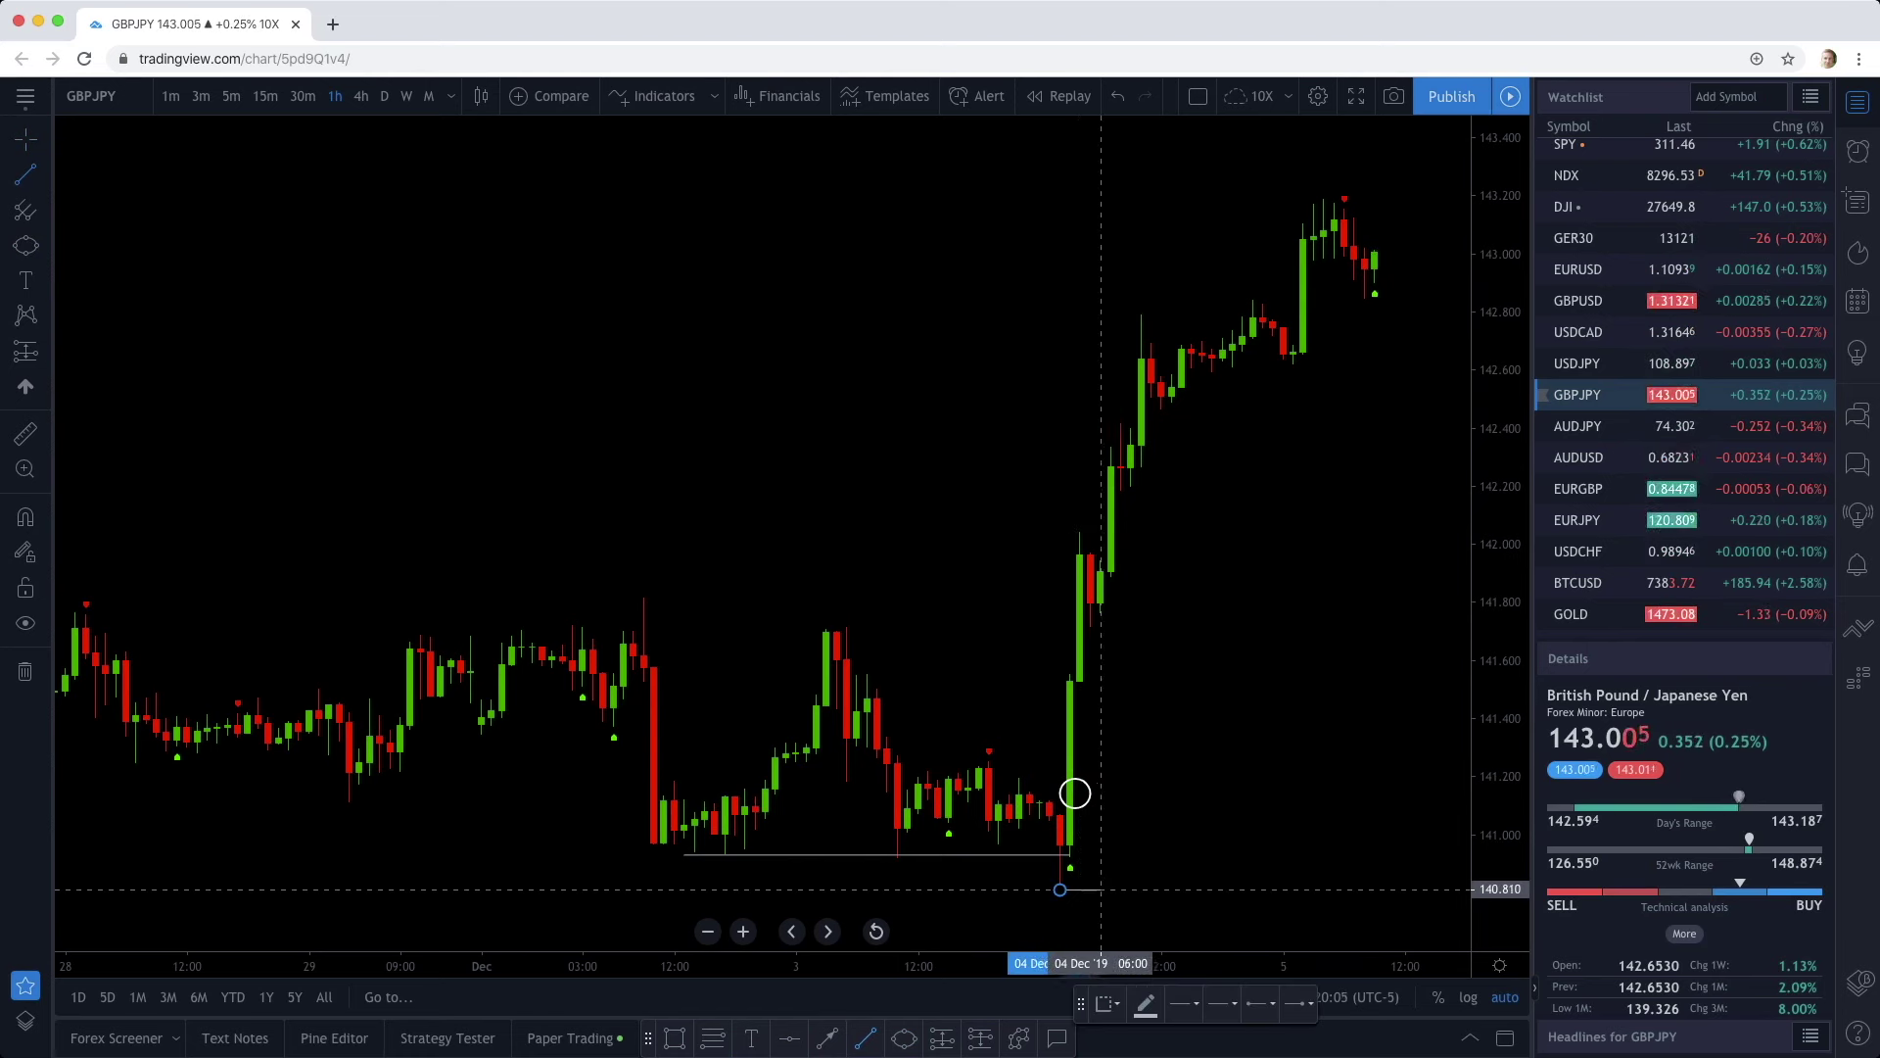
pyautogui.click(1100, 889)
pyautogui.click(1074, 794)
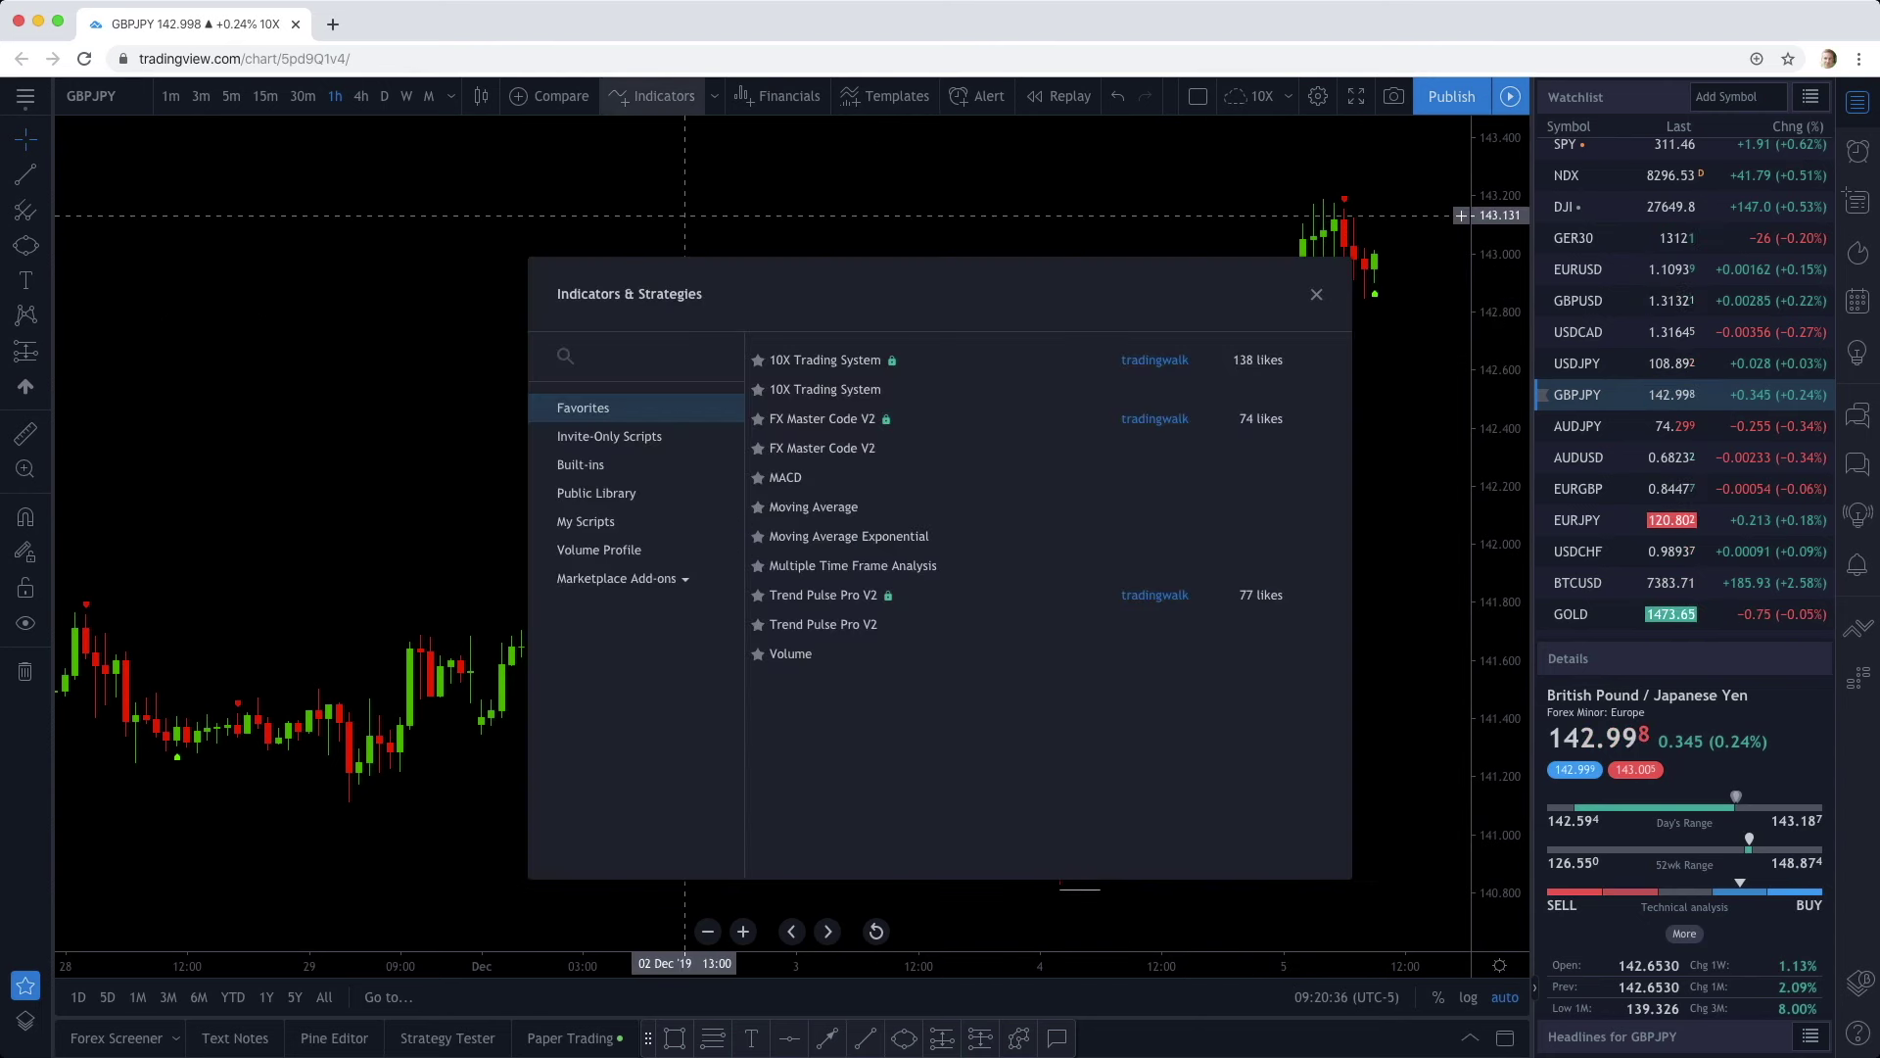
# - Add Moving Average Exponential to the GBPJPY chart by searching 'expon'
pyautogui.write('expon')
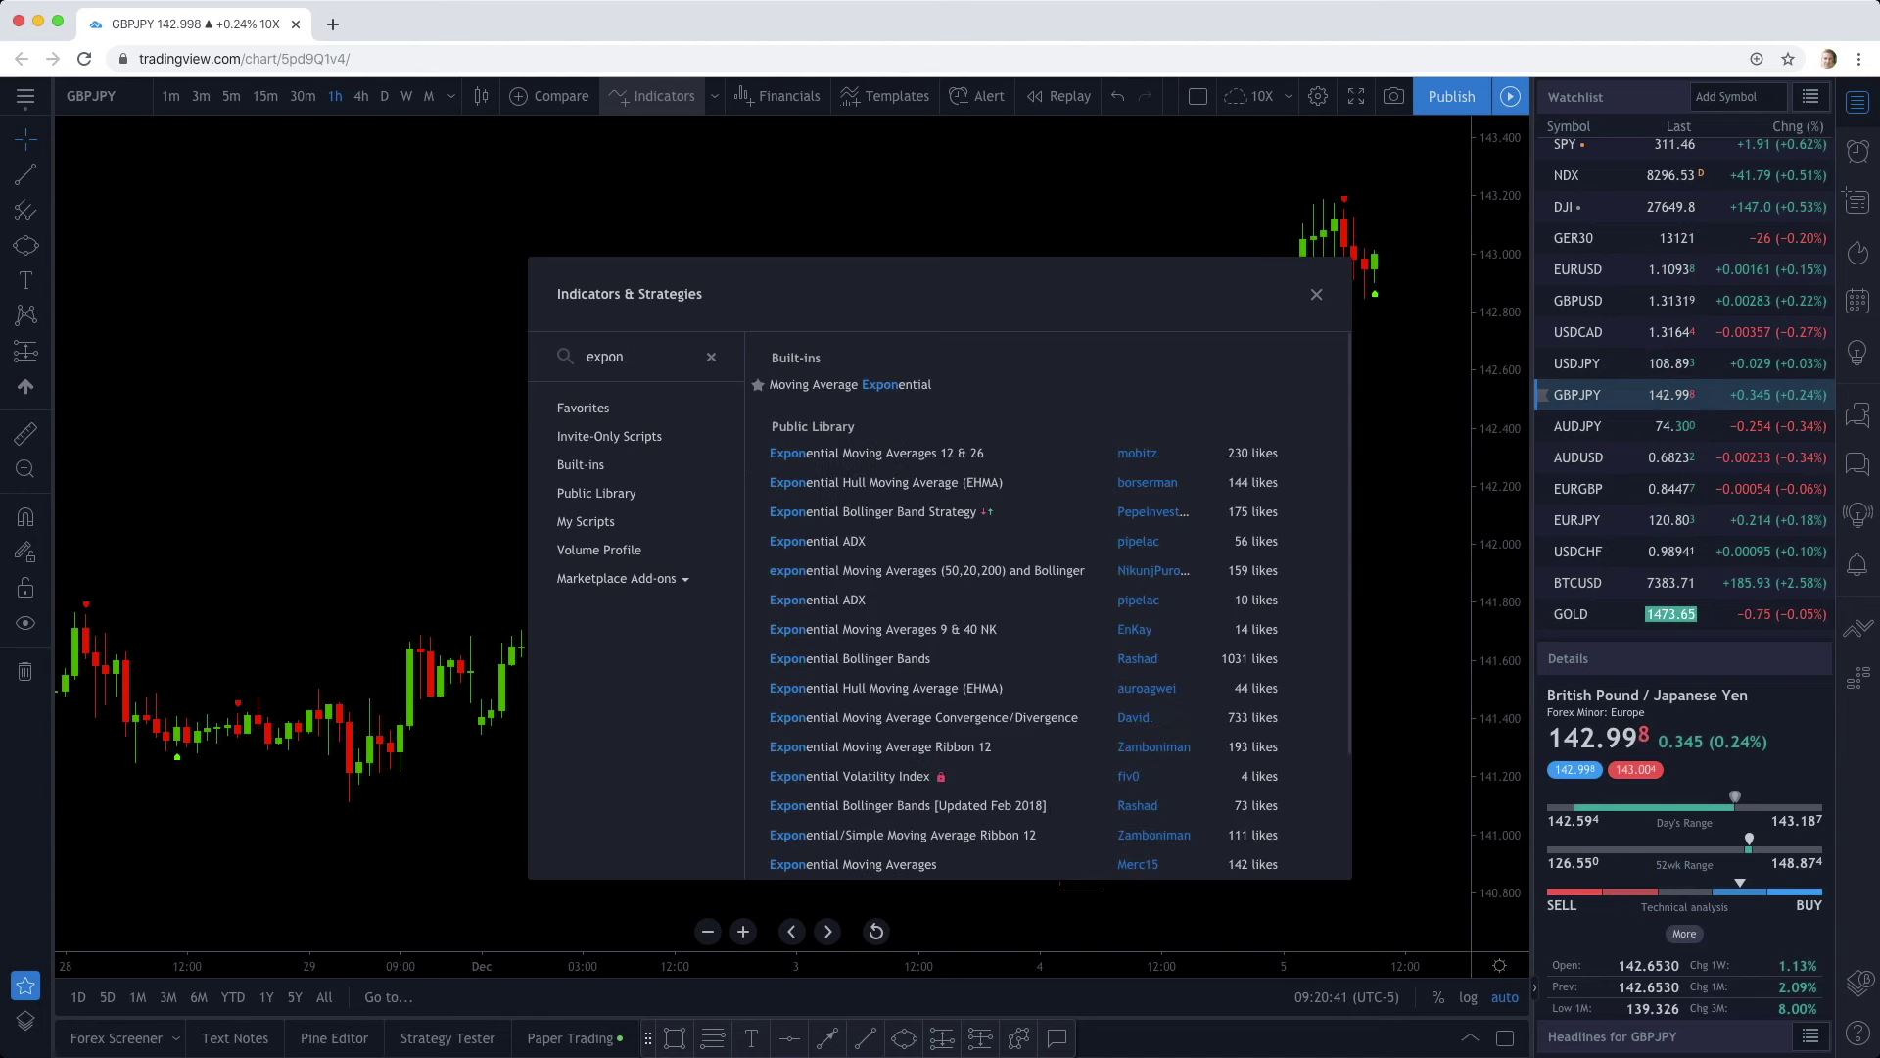
pyautogui.press('Down')
pyautogui.press('Return')
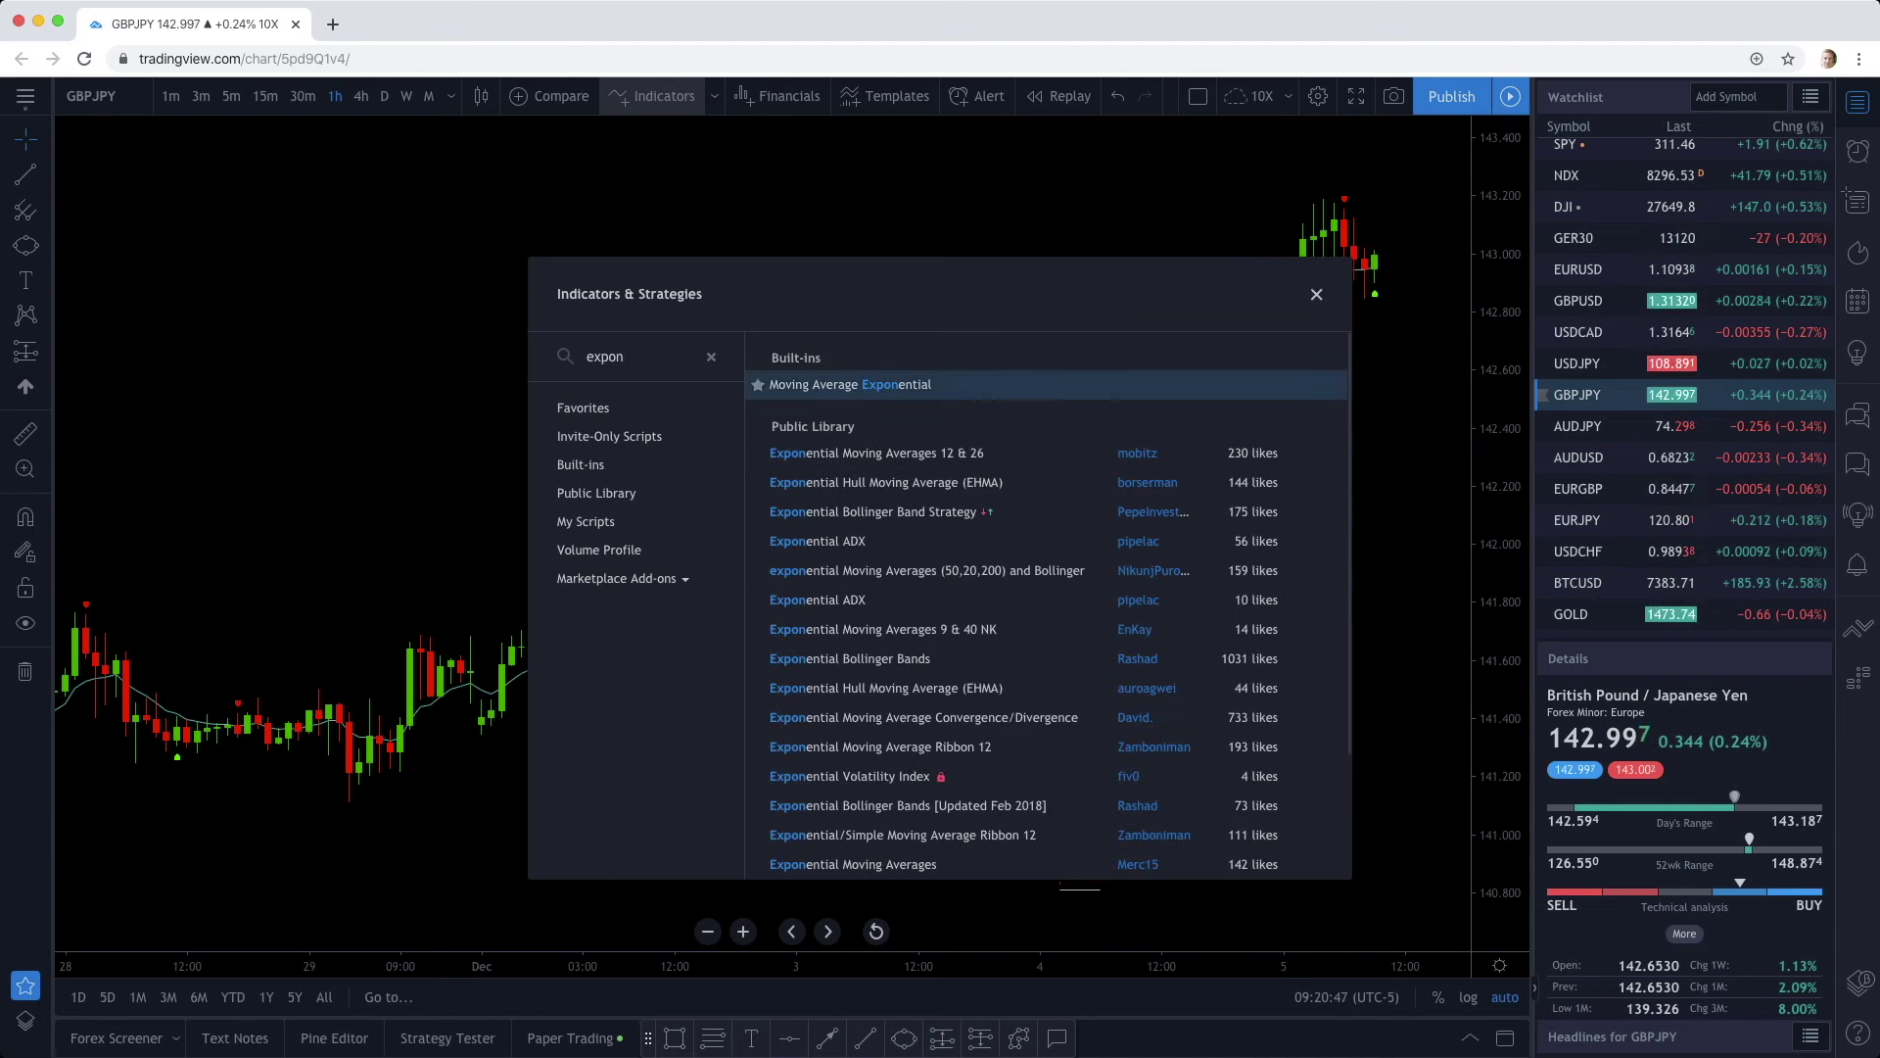
pyautogui.press('Escape')
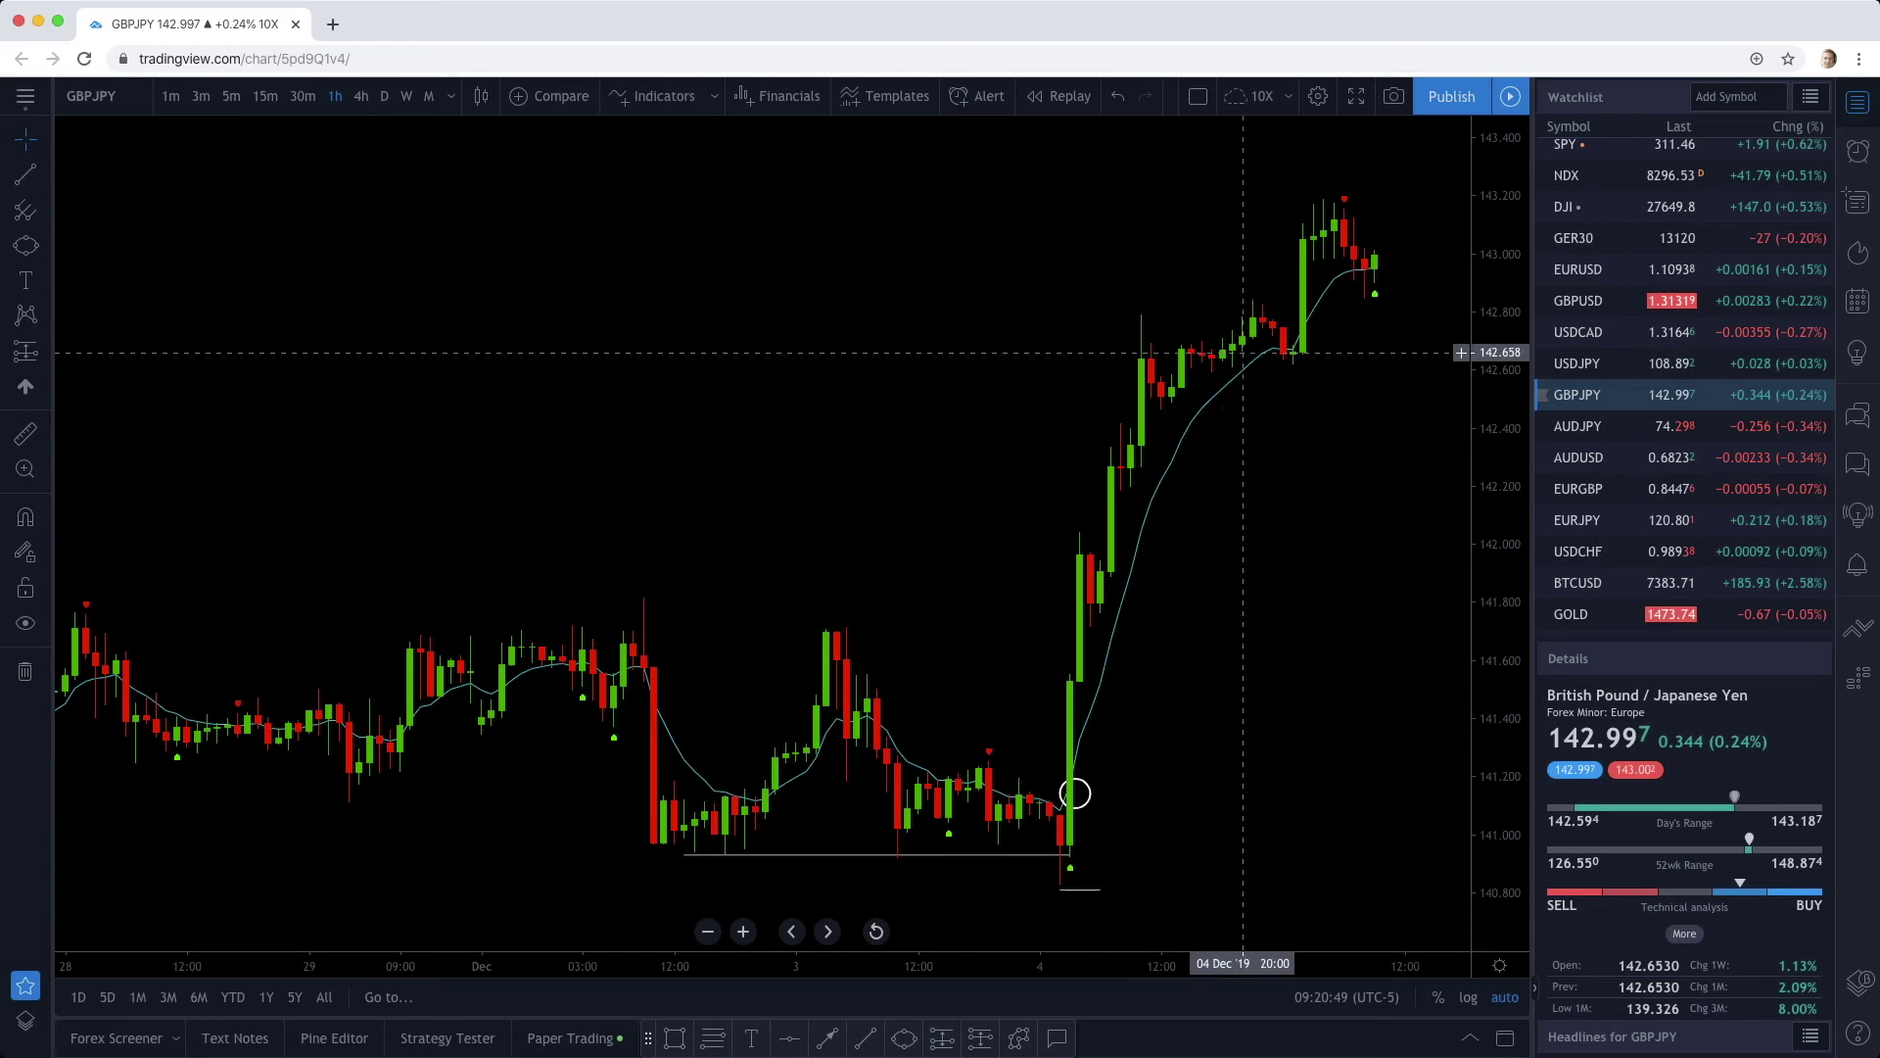
# - Set the EMA colour to white and its length from 9 to 8
pyautogui.doubleClick(1074, 793)
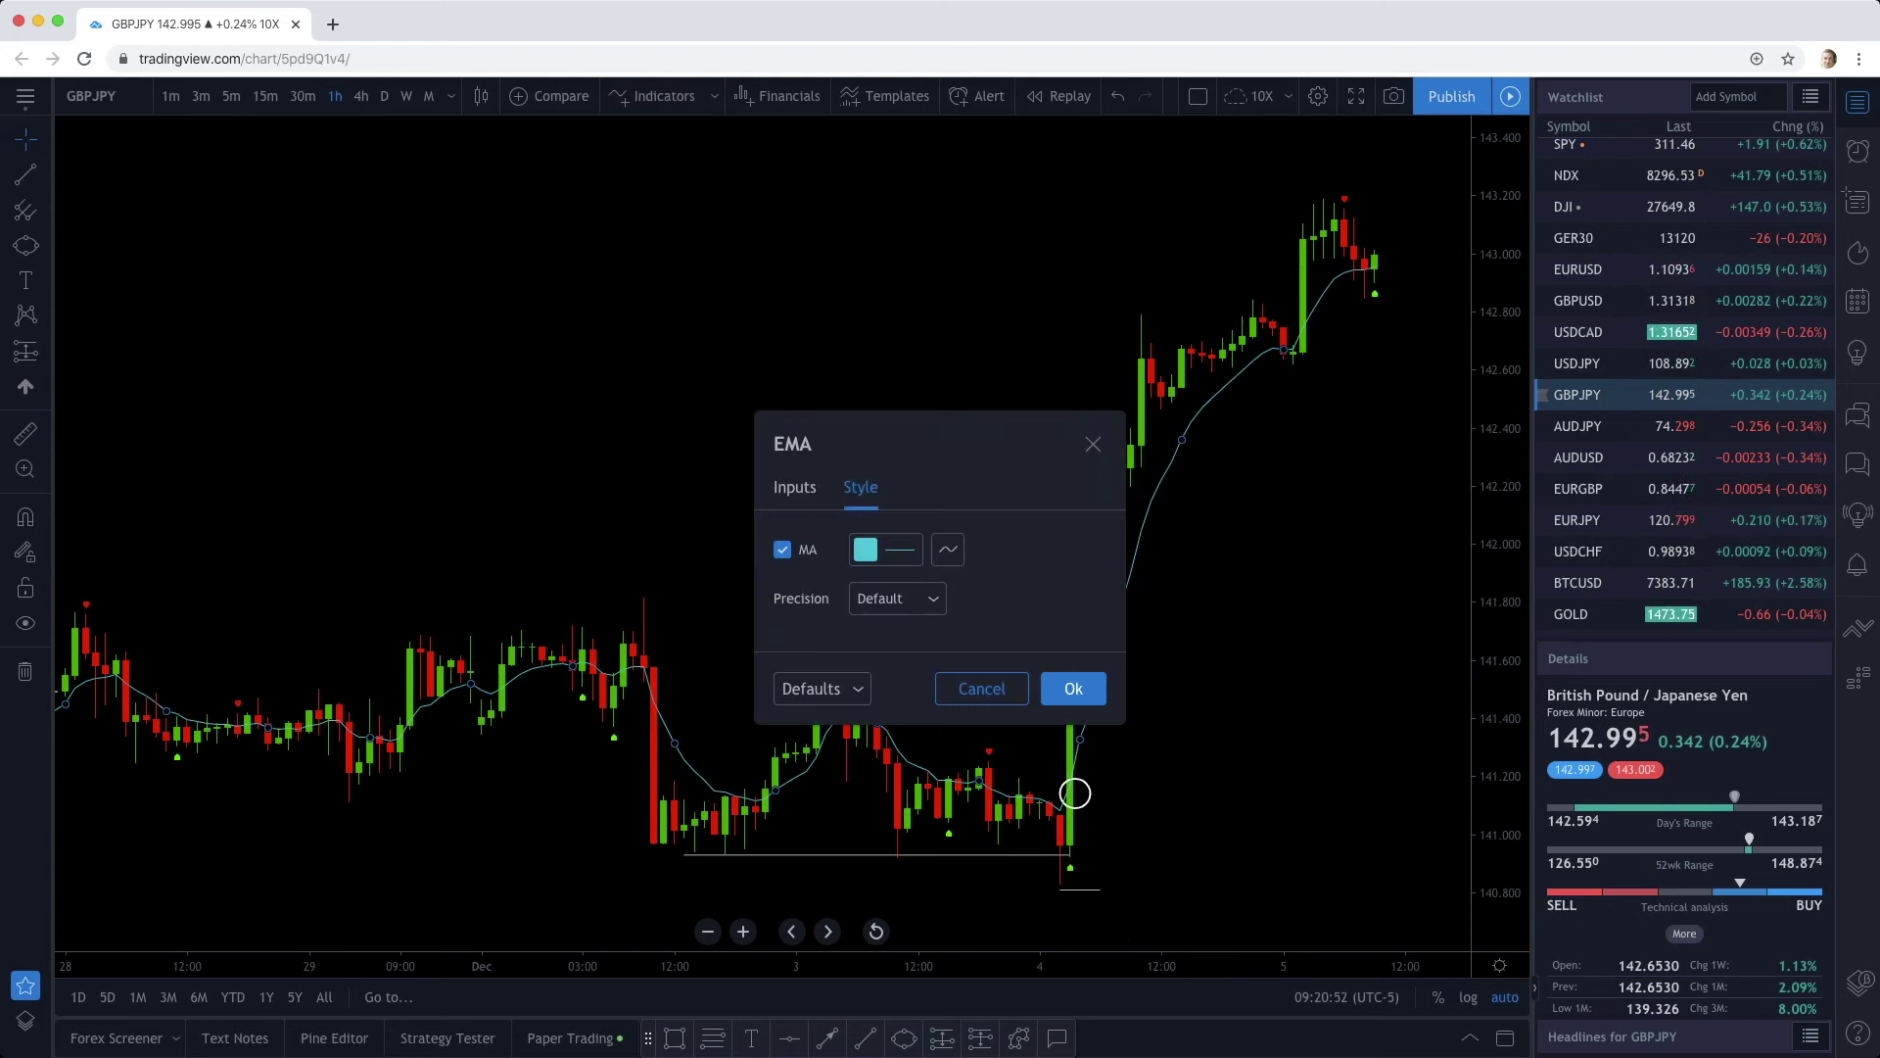
pyautogui.click(884, 550)
pyautogui.press('Escape')
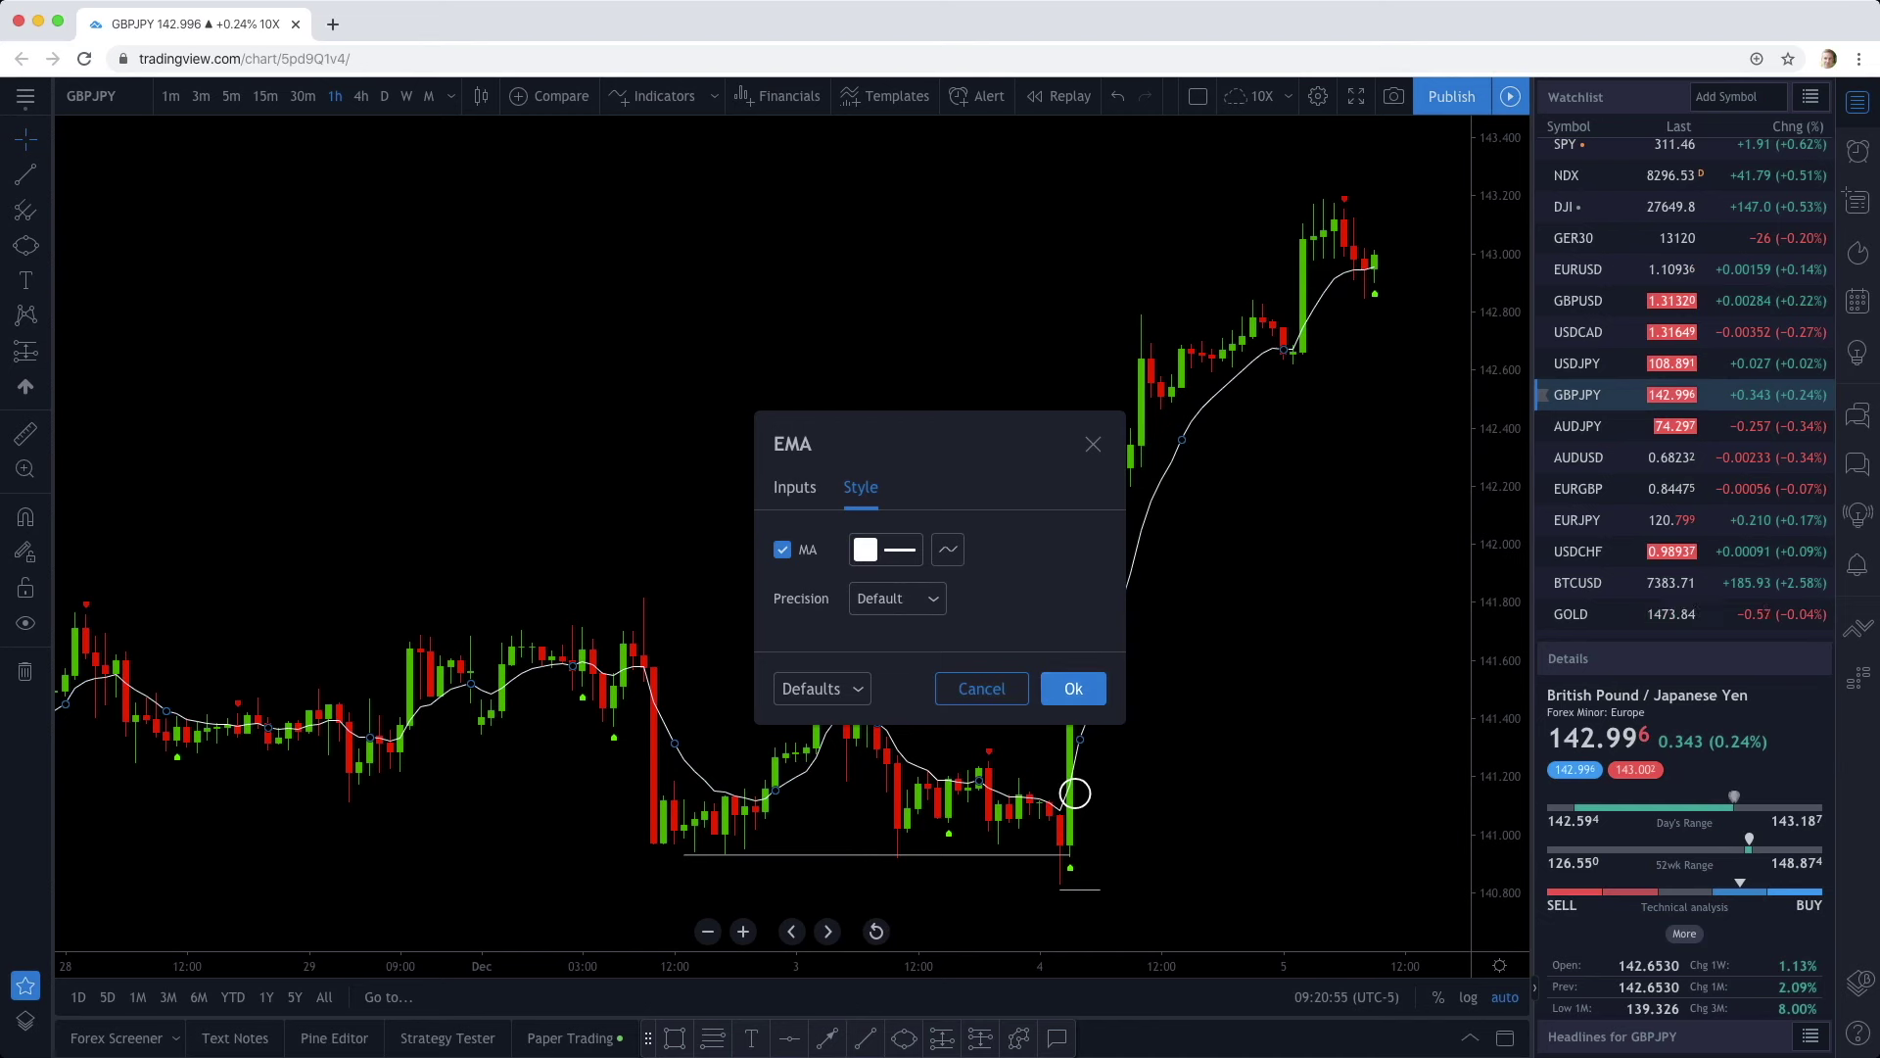
pyautogui.click(794, 487)
pyautogui.click(920, 555)
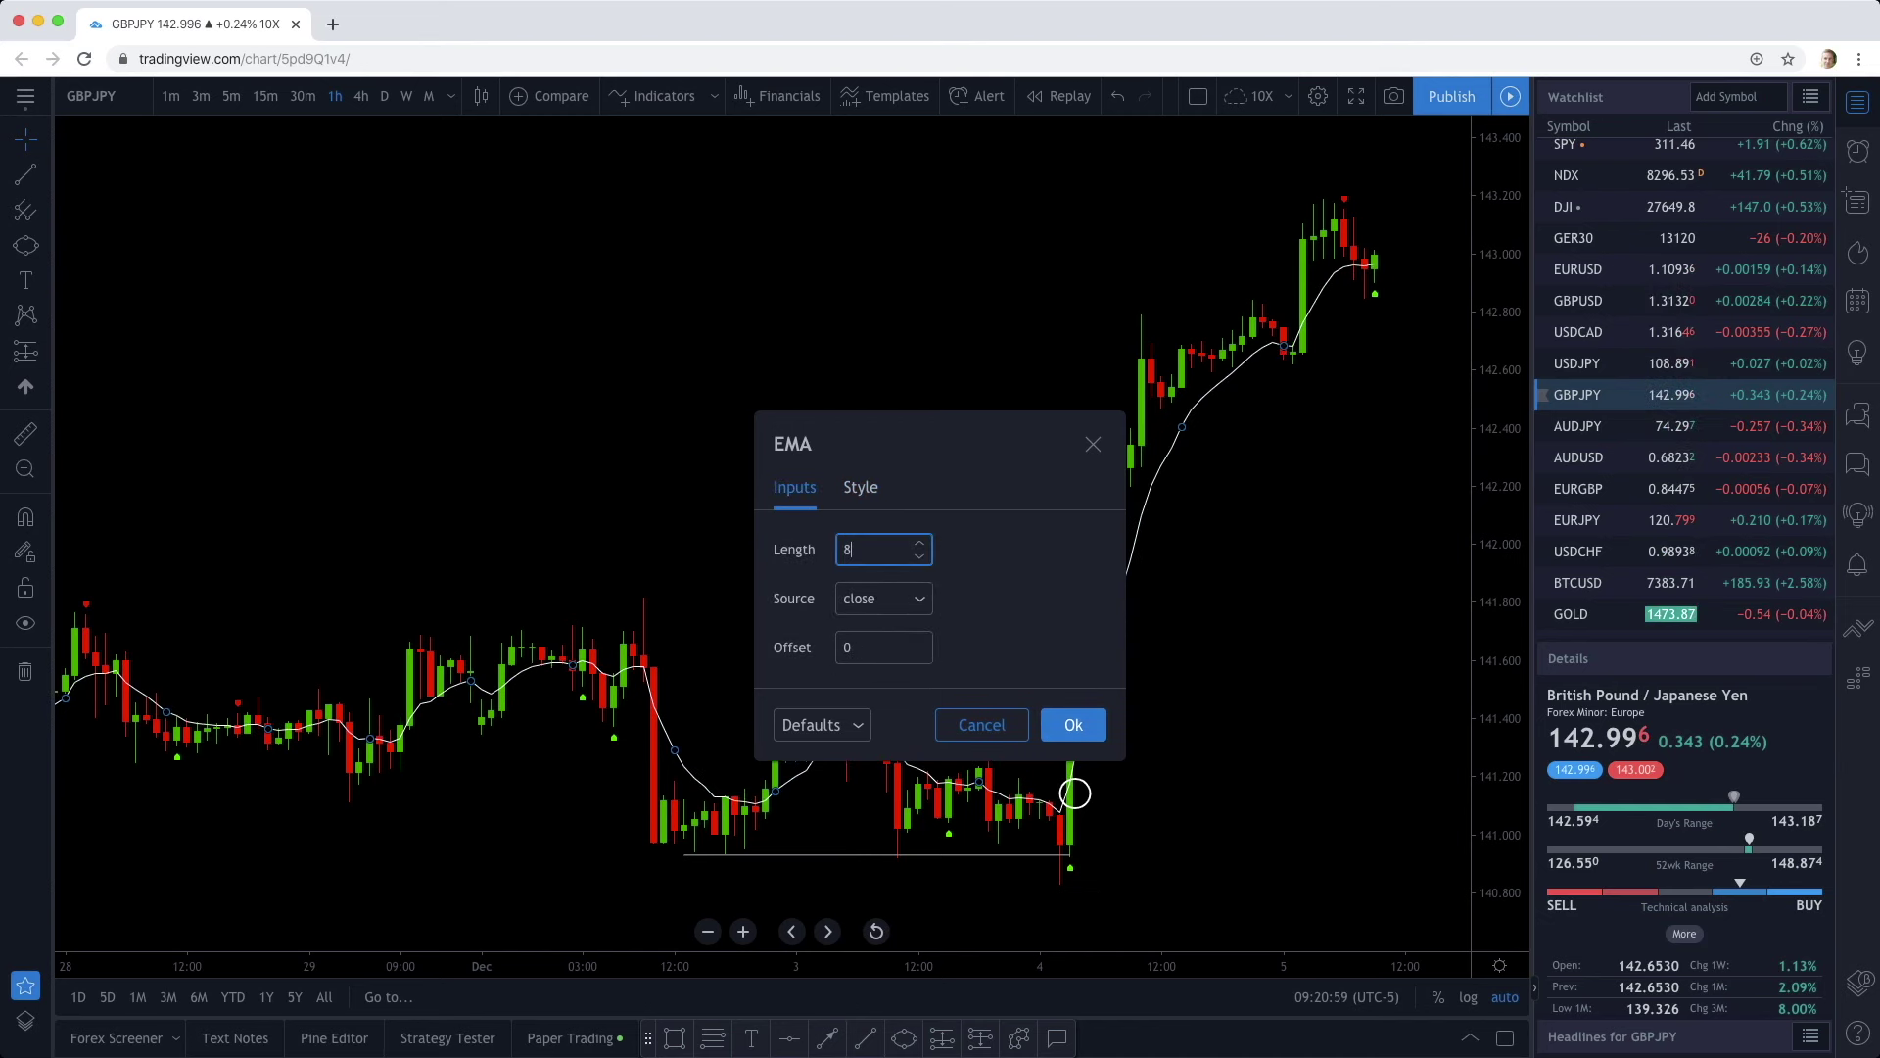
pyautogui.click(1073, 725)
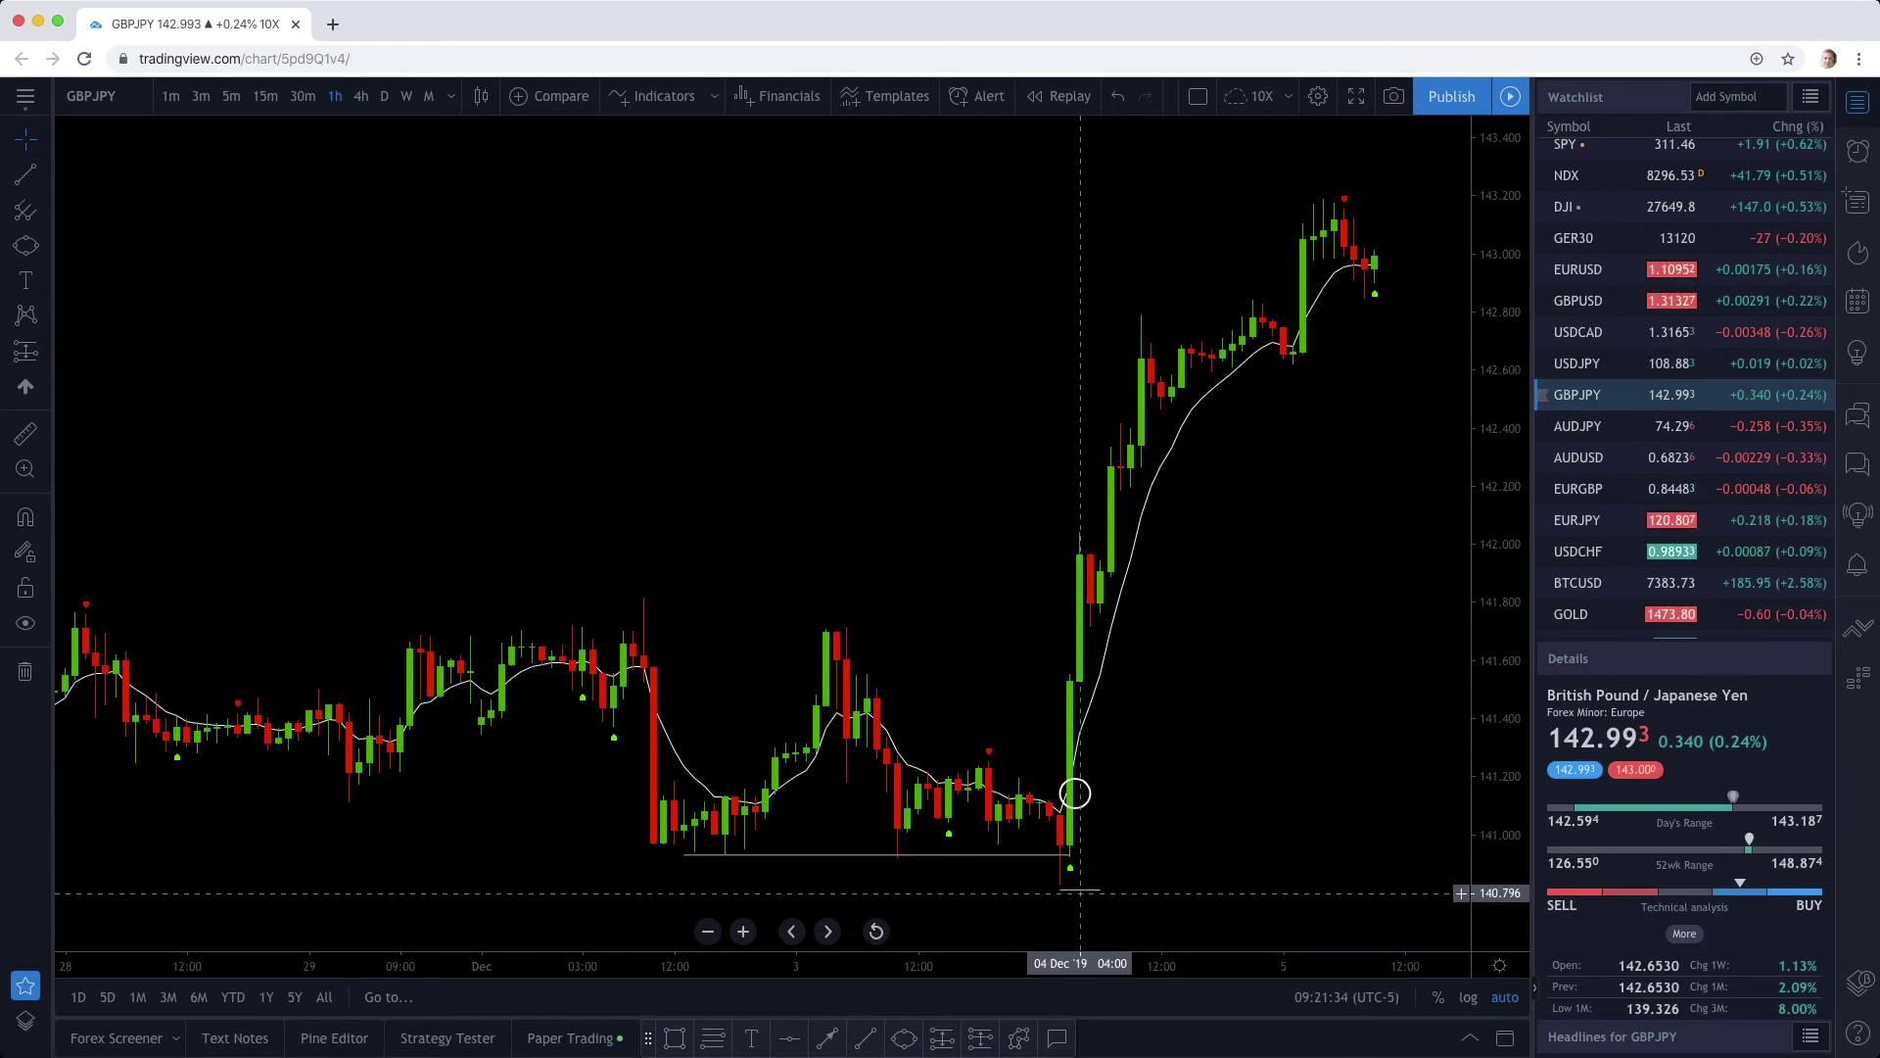
# - Draw a short level line, move it up to about 142.8 under the latest candles, then load AUDUSD
pyautogui.moveTo(1083, 747)
pyautogui.mouseDown()
pyautogui.moveTo(1182, 487)
pyautogui.moveTo(1180, 394)
pyautogui.moveTo(1131, 796)
pyautogui.moveTo(1141, 601)
pyautogui.moveTo(1141, 654)
pyautogui.moveTo(1141, 622)
pyautogui.mouseUp()
pyautogui.click(1212, 525)
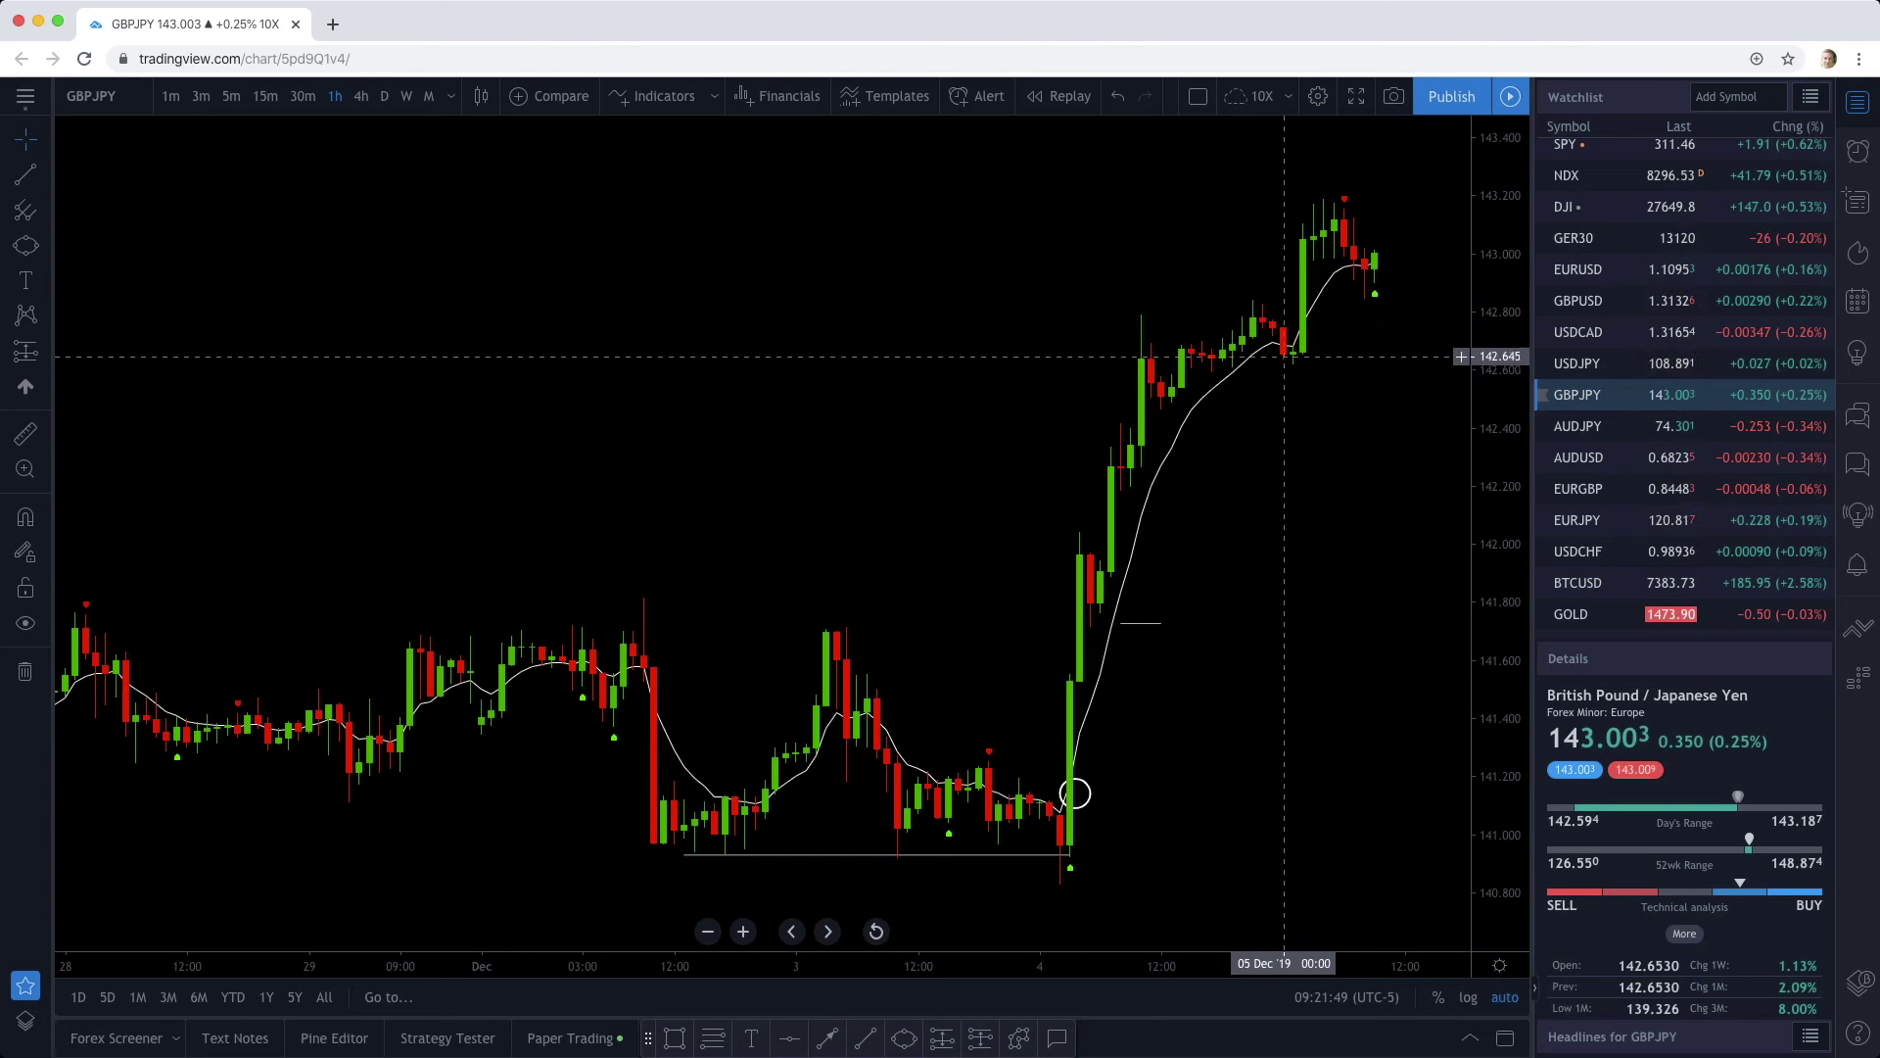
pyautogui.moveTo(1141, 623); pyautogui.dragTo(1293, 361)
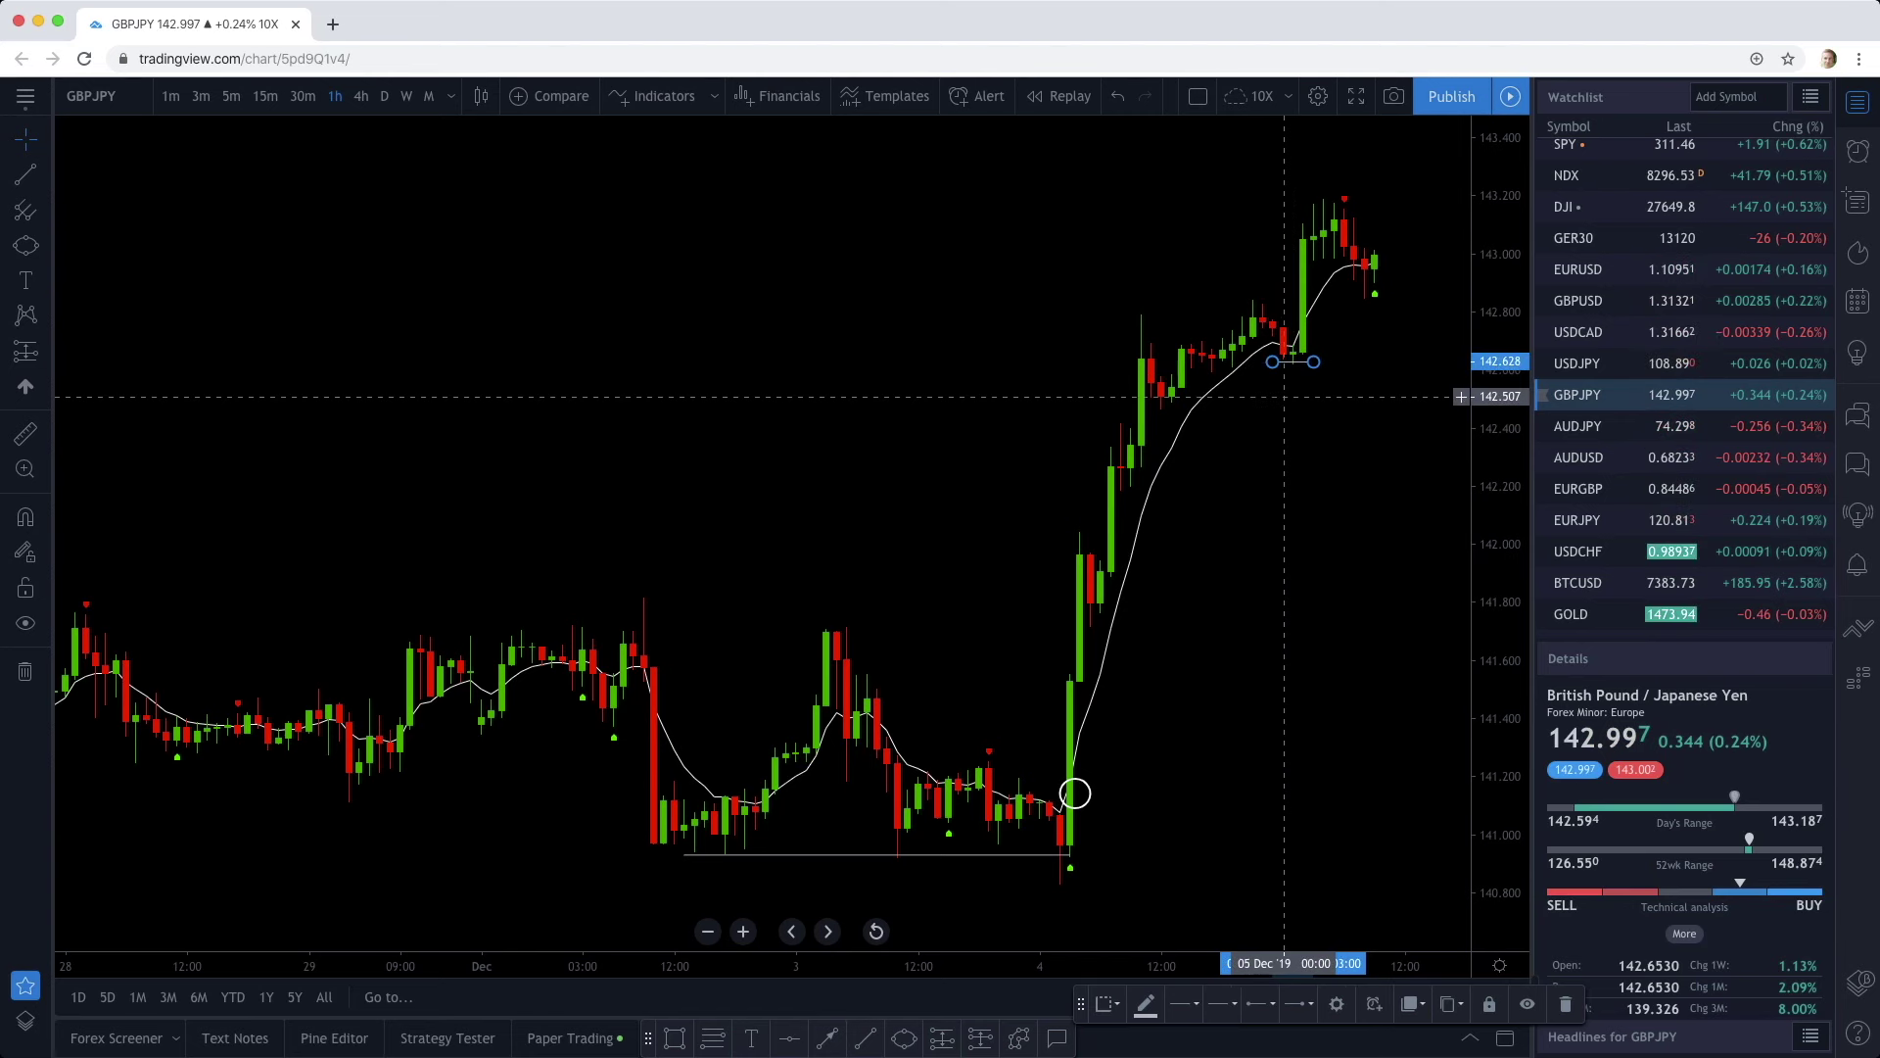
pyautogui.click(1284, 456)
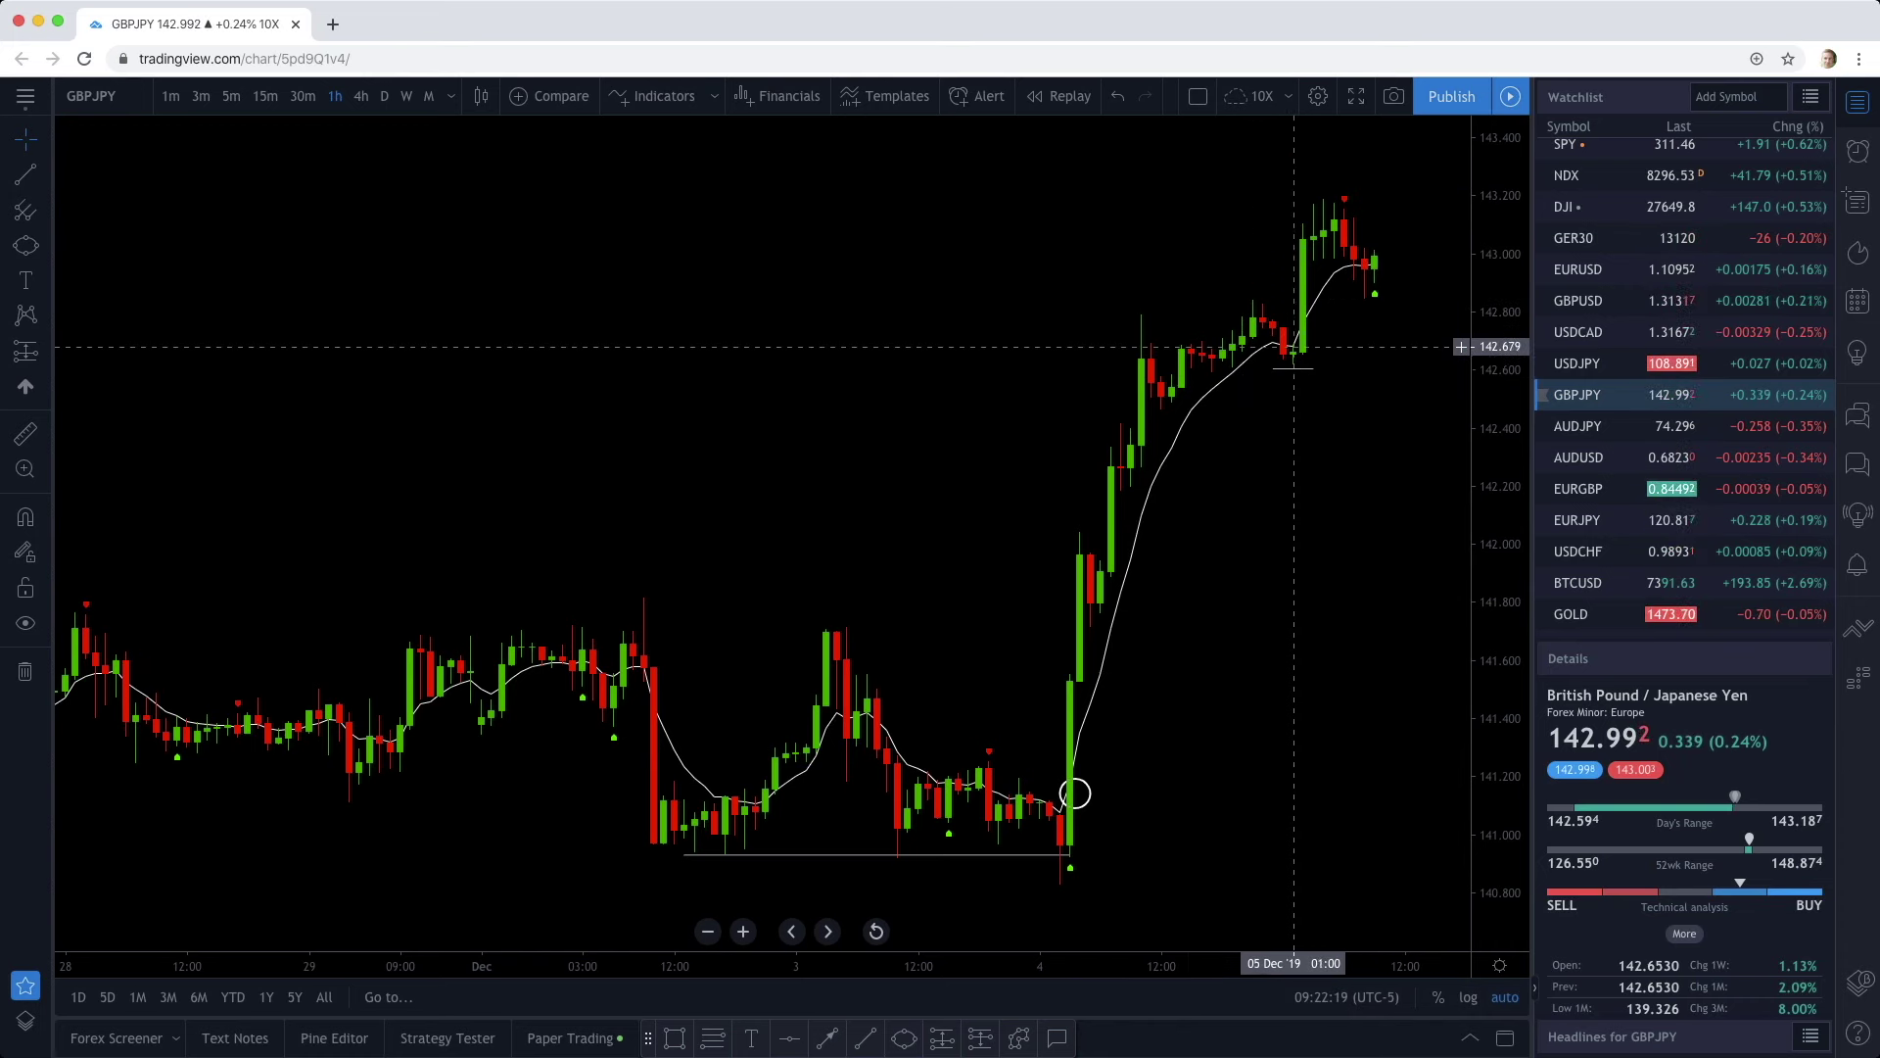
pyautogui.moveTo(1293, 370); pyautogui.dragTo(1375, 306)
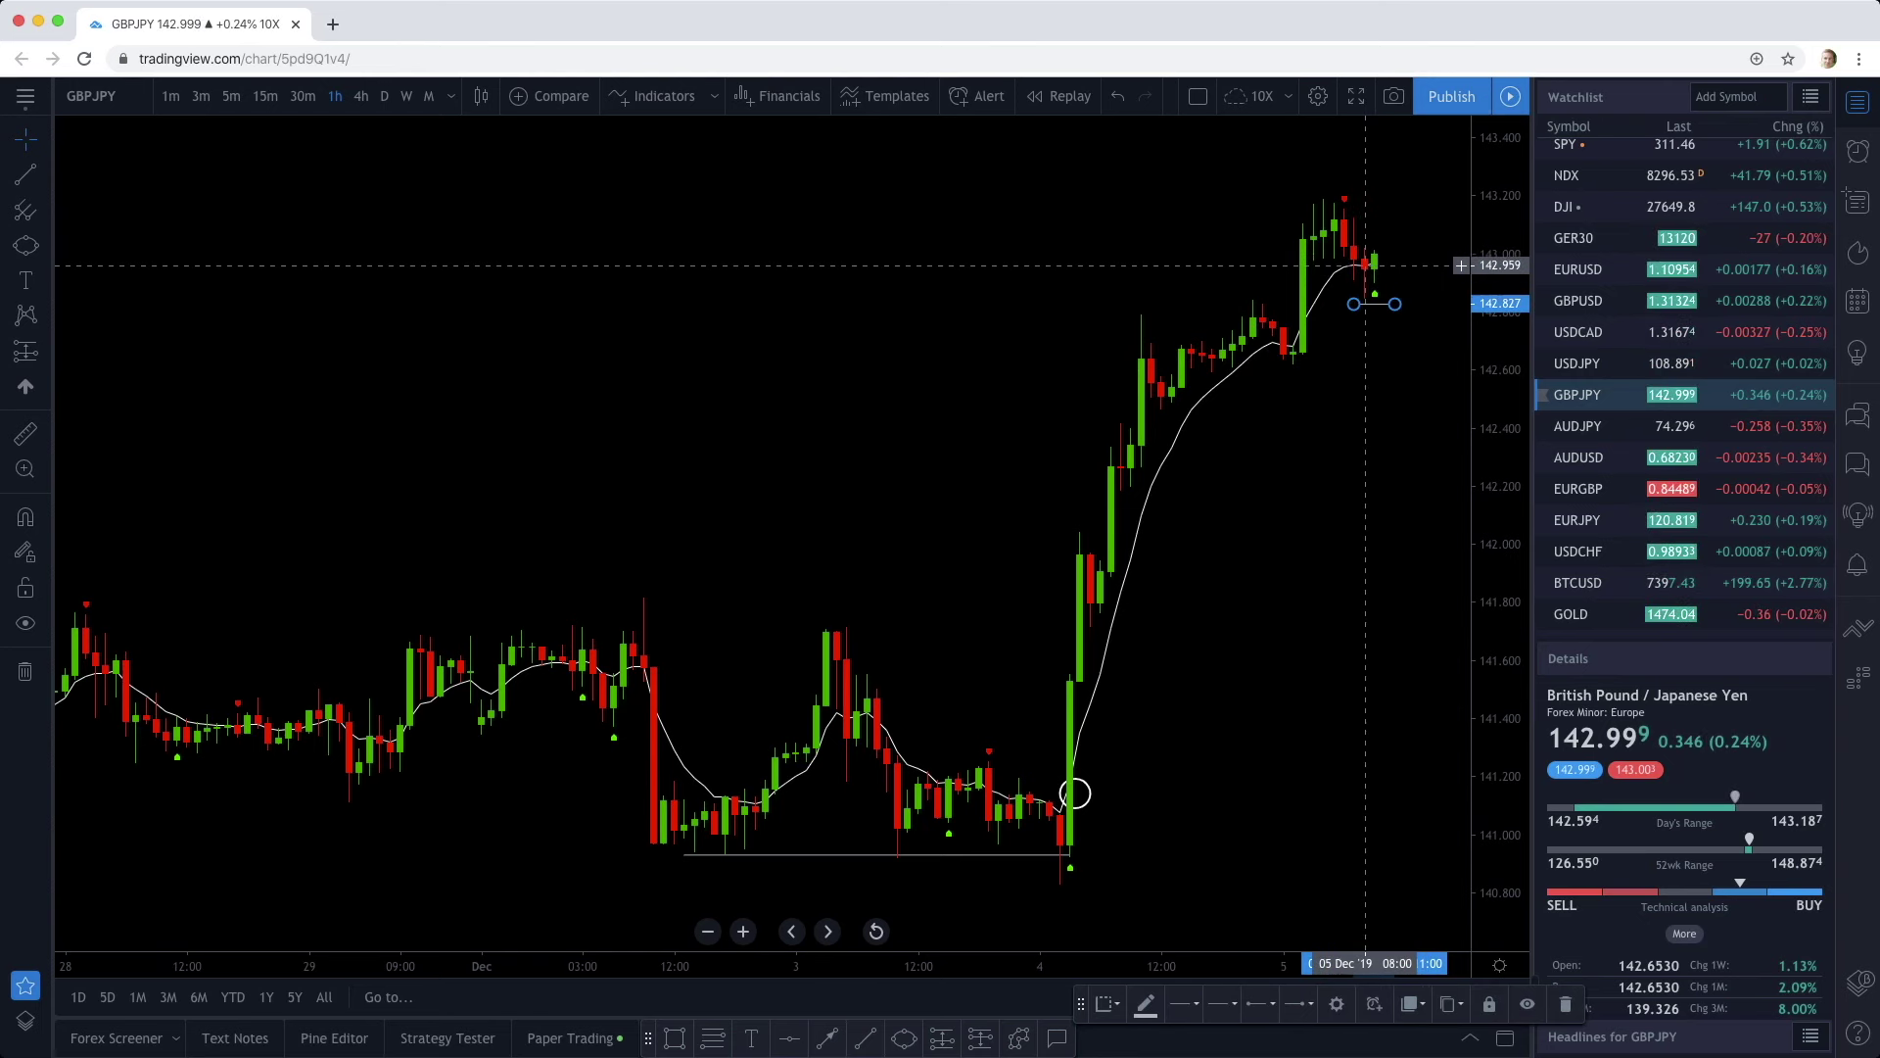
pyautogui.click(1325, 419)
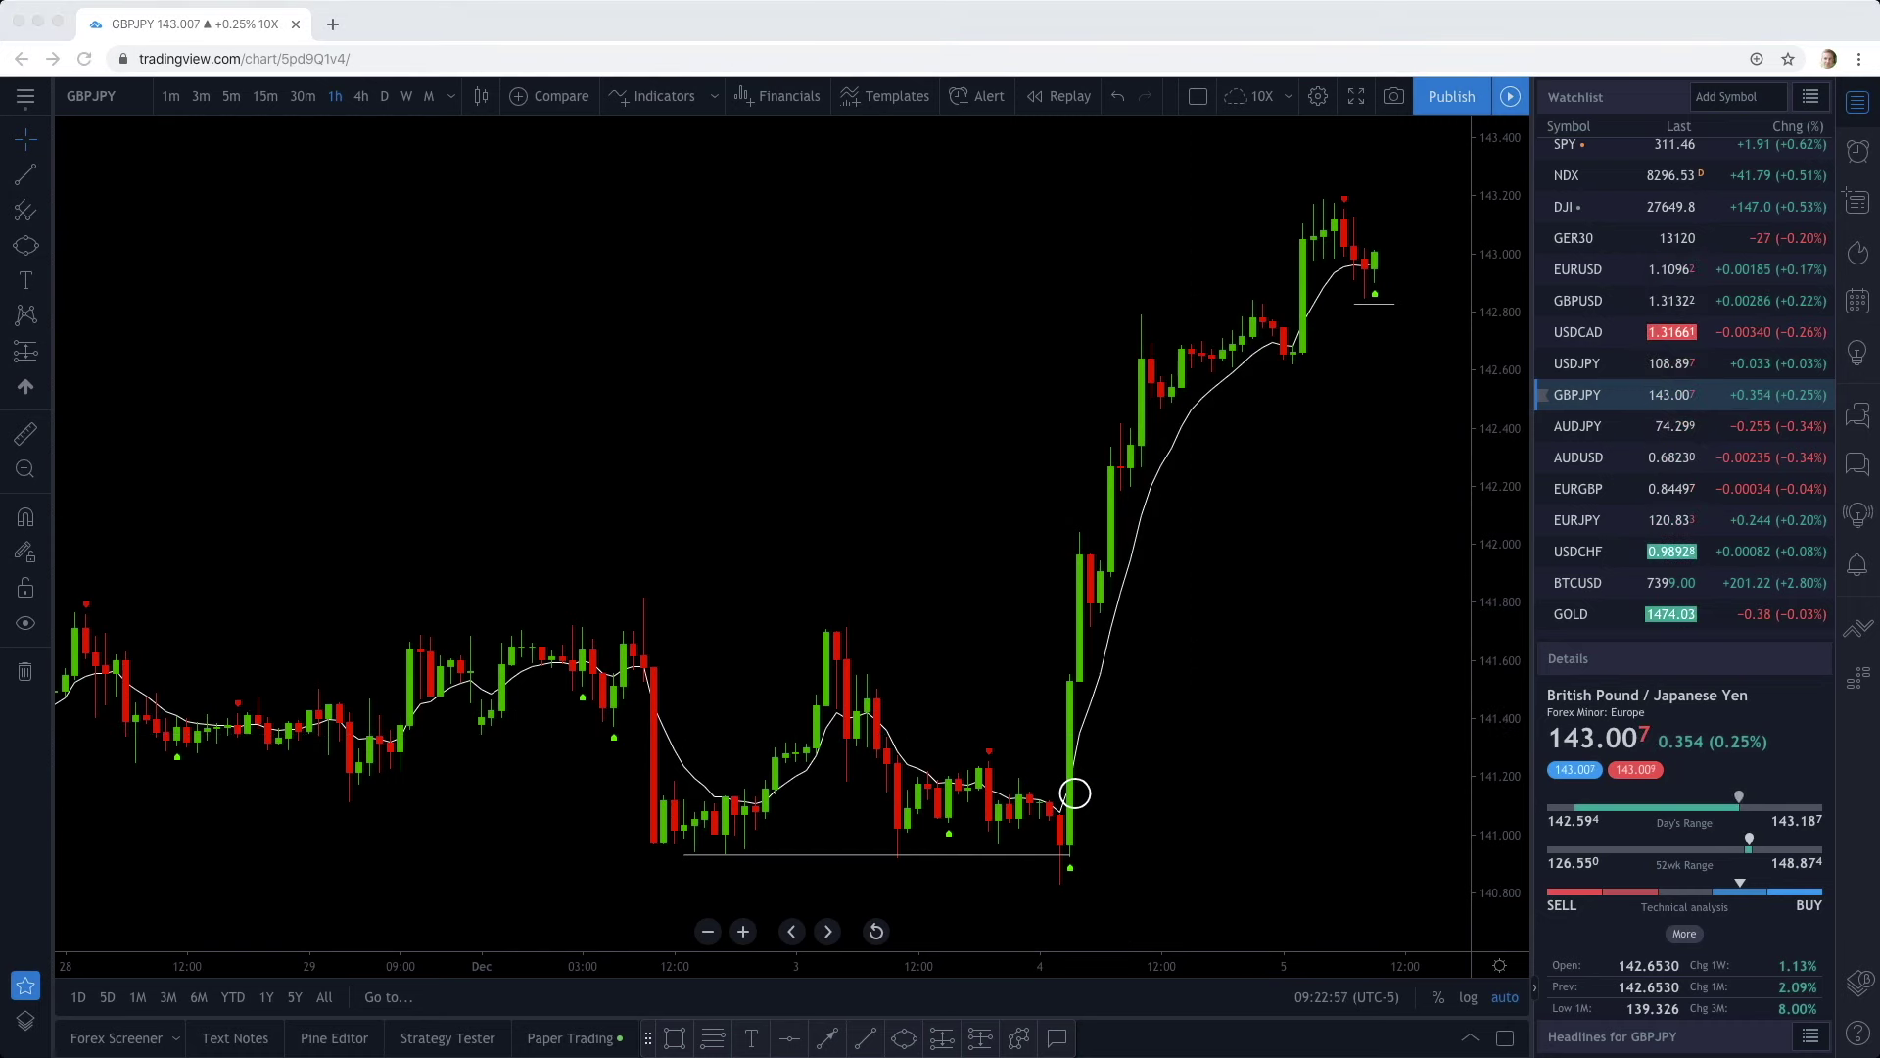
pyautogui.click(1578, 457)
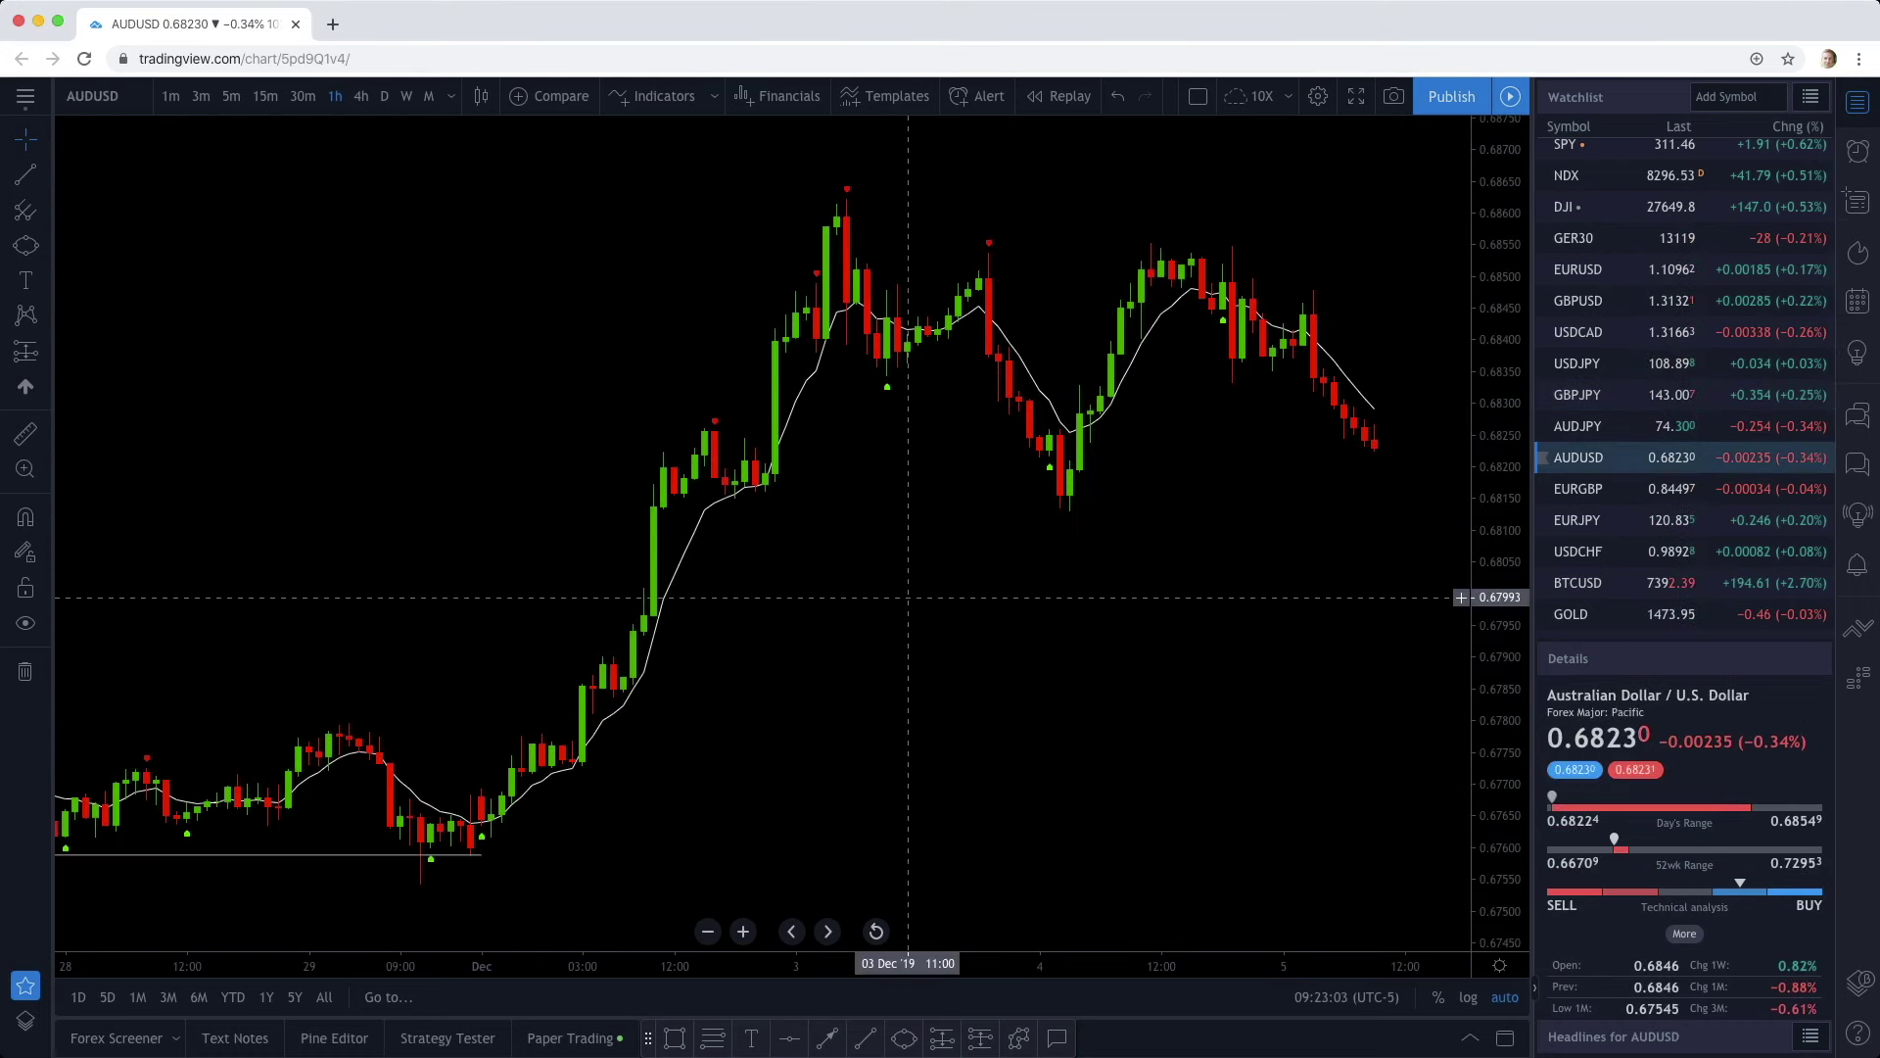
# - Bring the 27–28 Nov candles into view and circle the 29 Nov low candle
pyautogui.moveTo(573, 599); pyautogui.dragTo(965, 541)
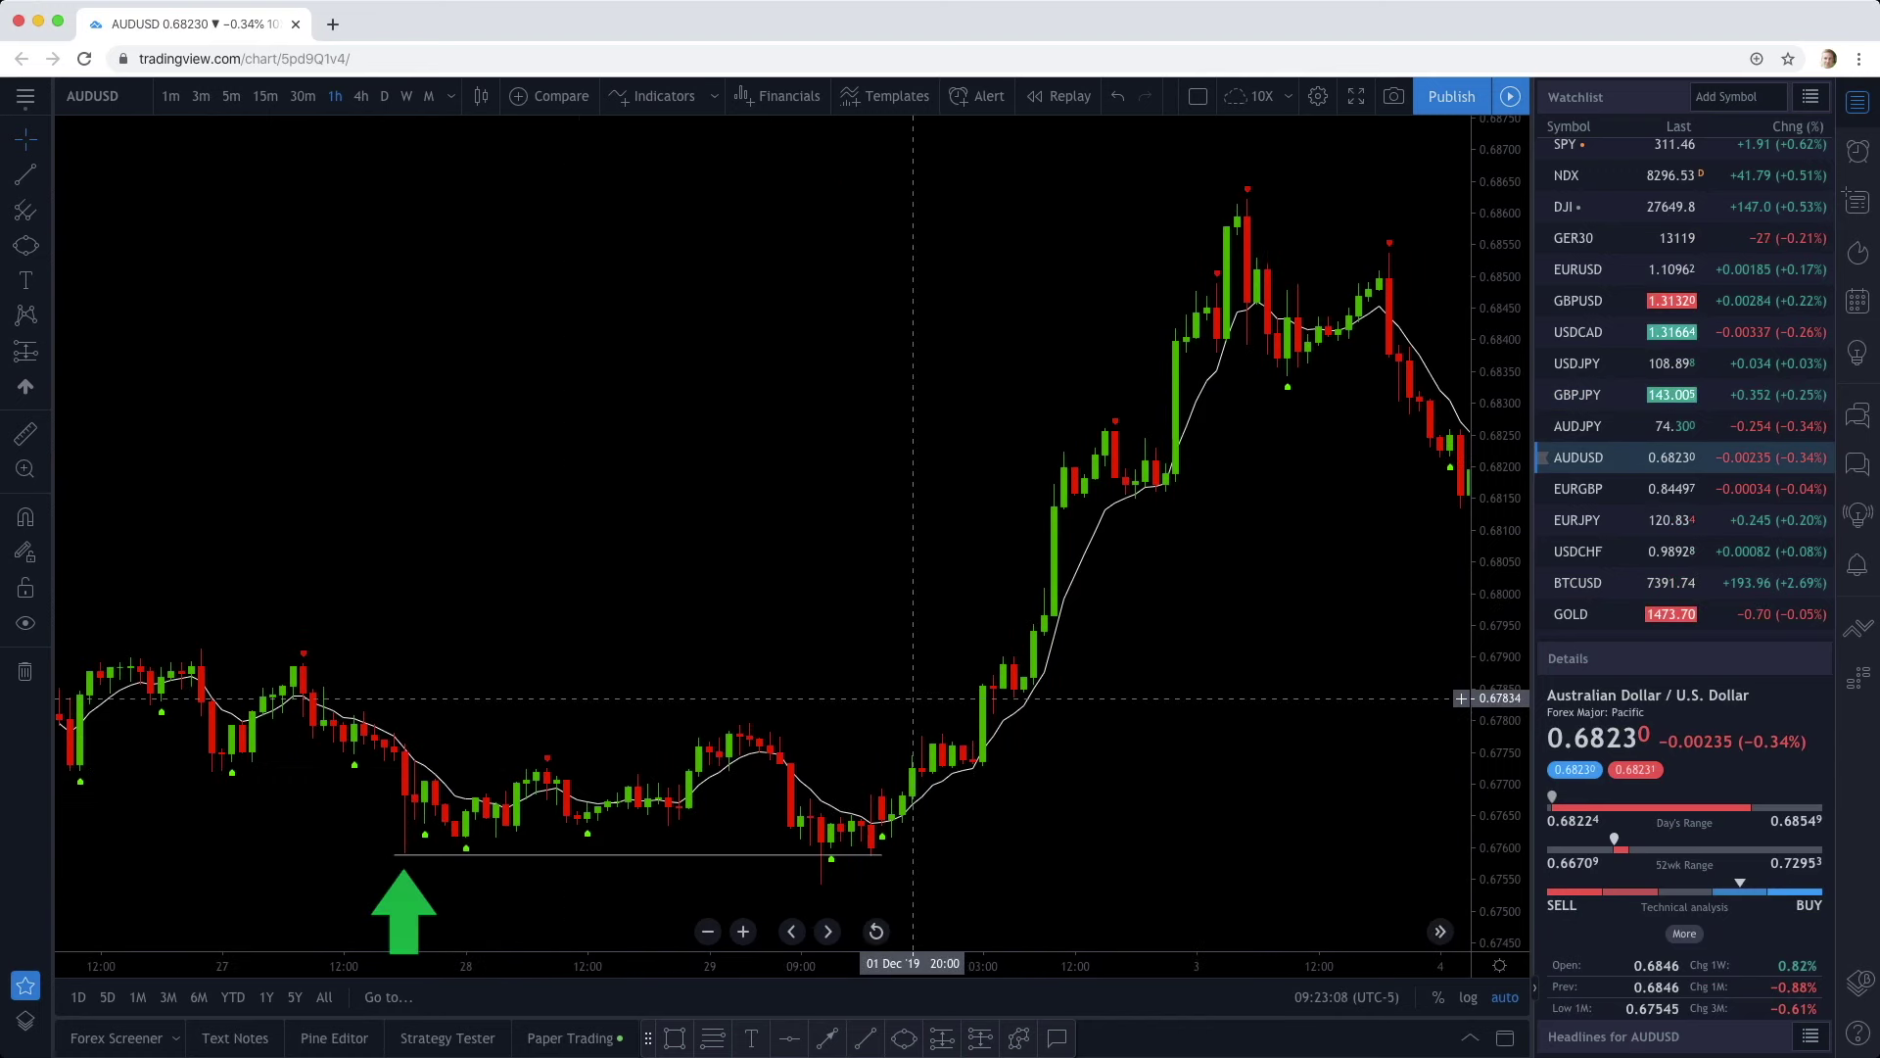
pyautogui.moveTo(404, 911); pyautogui.dragTo(471, 911)
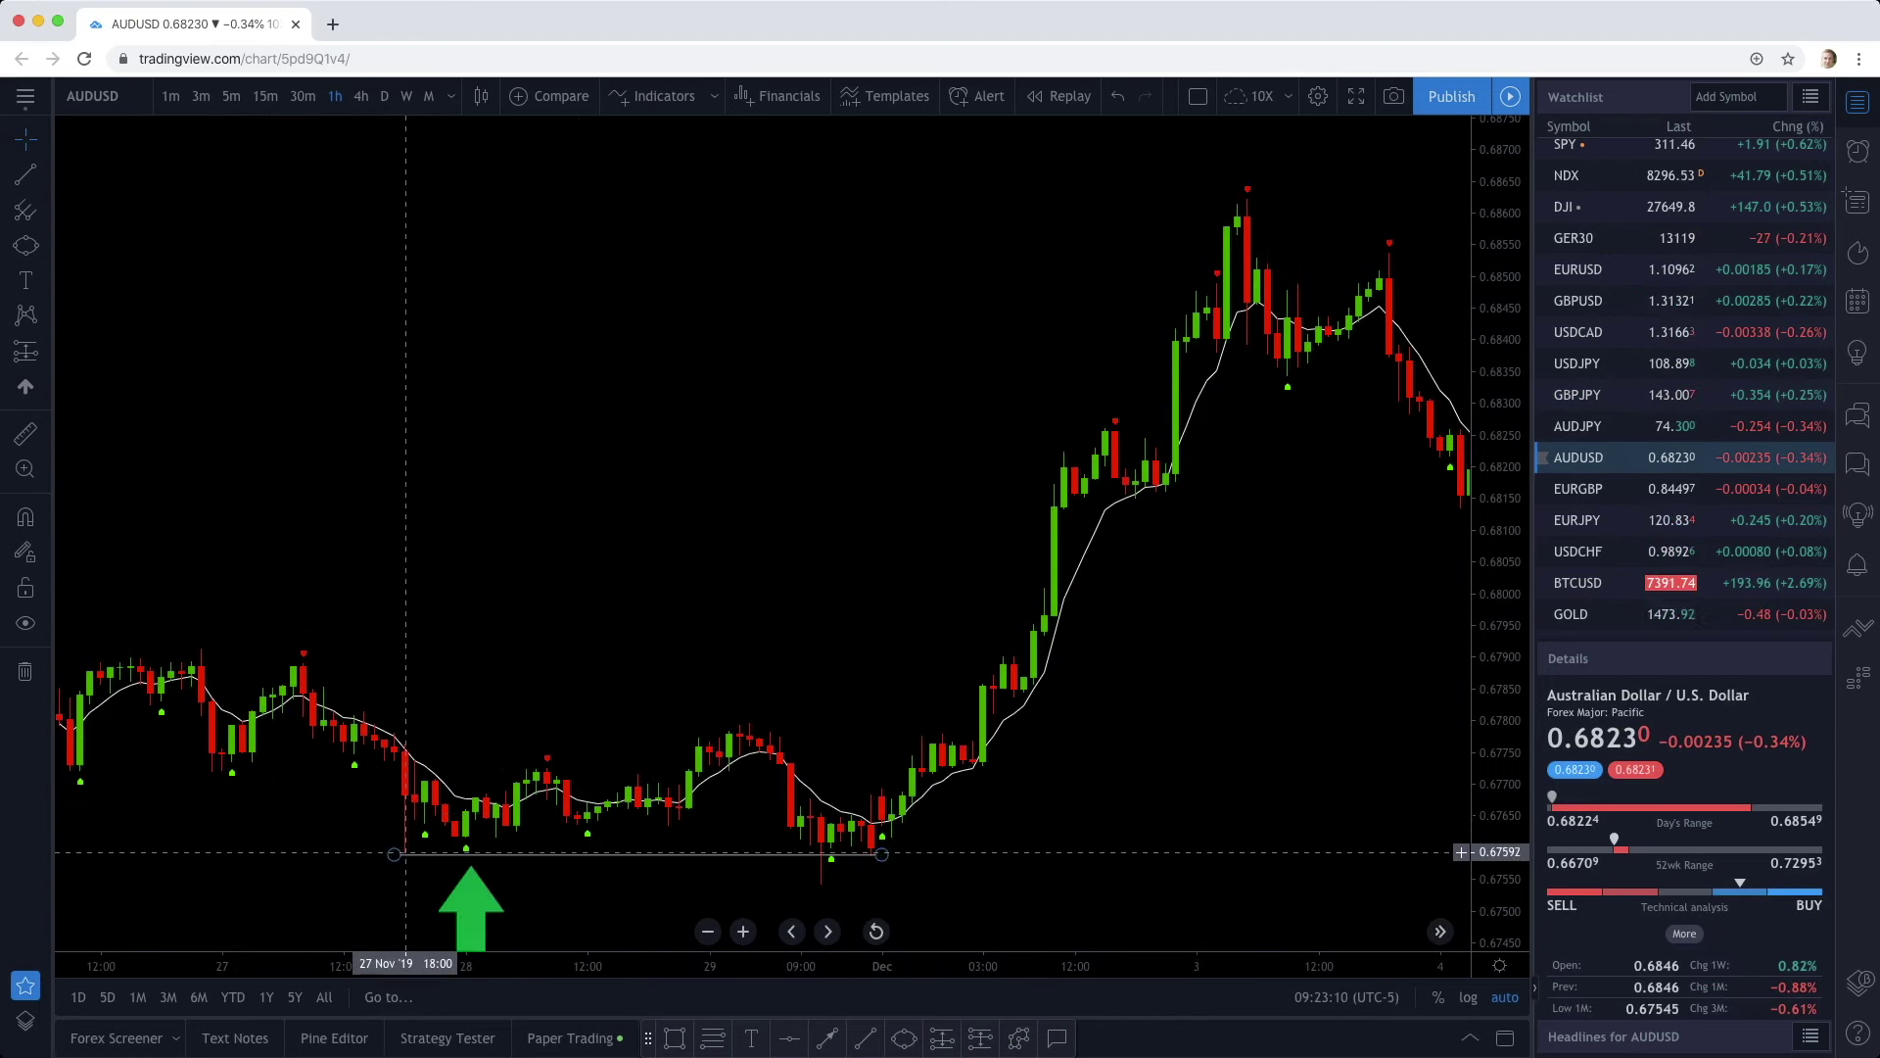
pyautogui.press('Delete')
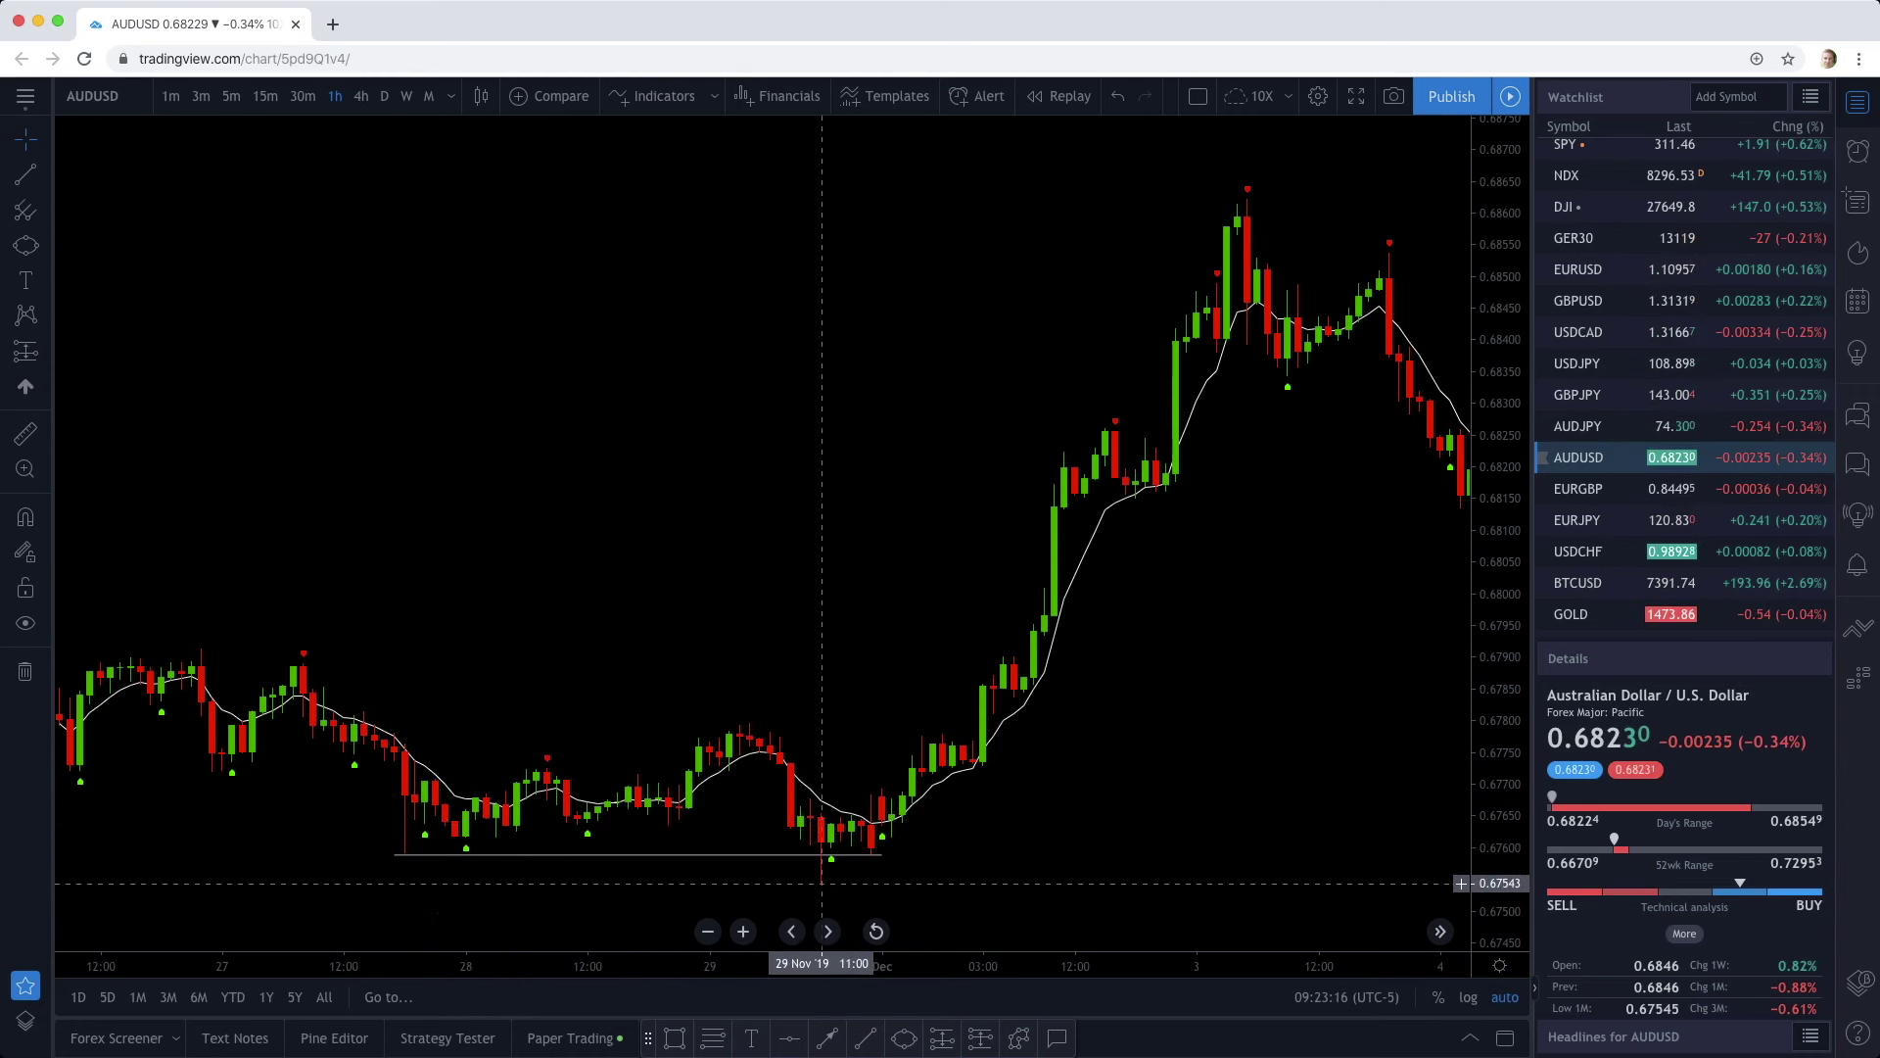
pyautogui.click(831, 843)
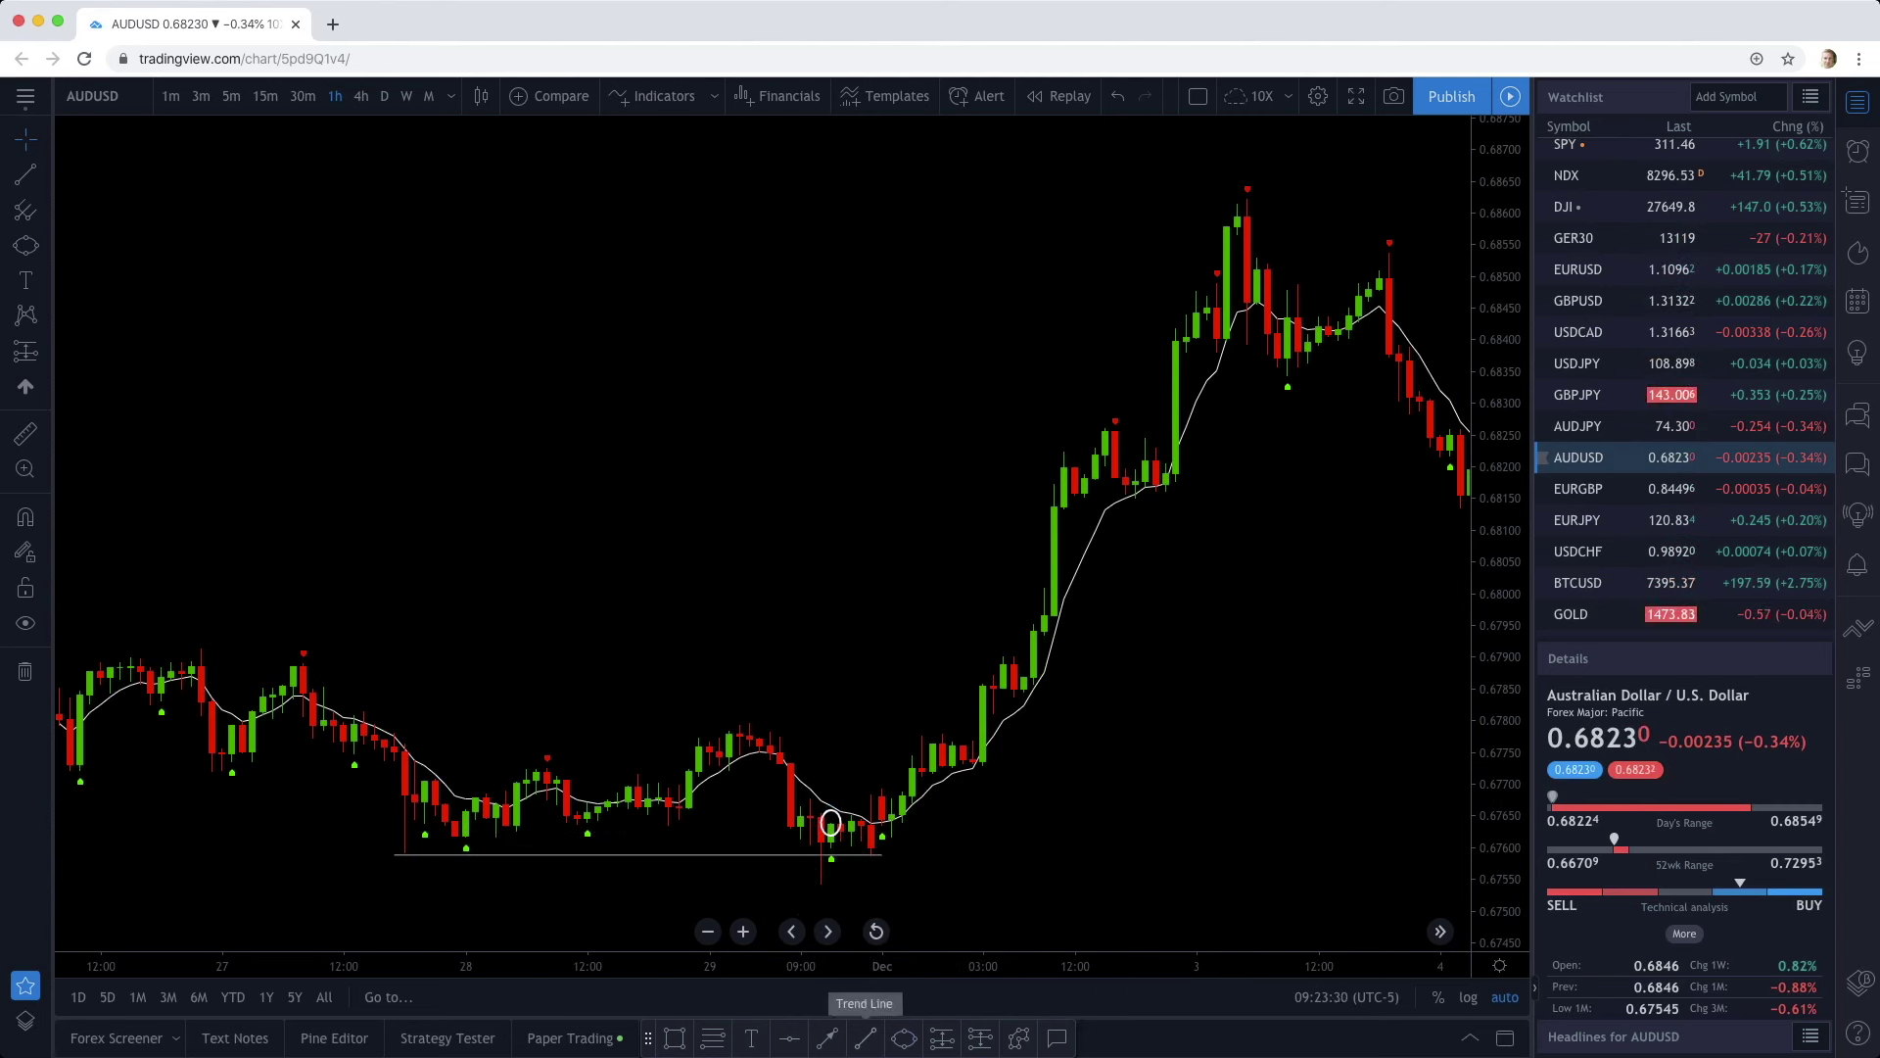
# - Draw a short level line under the circled candle's low
pyautogui.click(865, 1038)
pyautogui.click(810, 886)
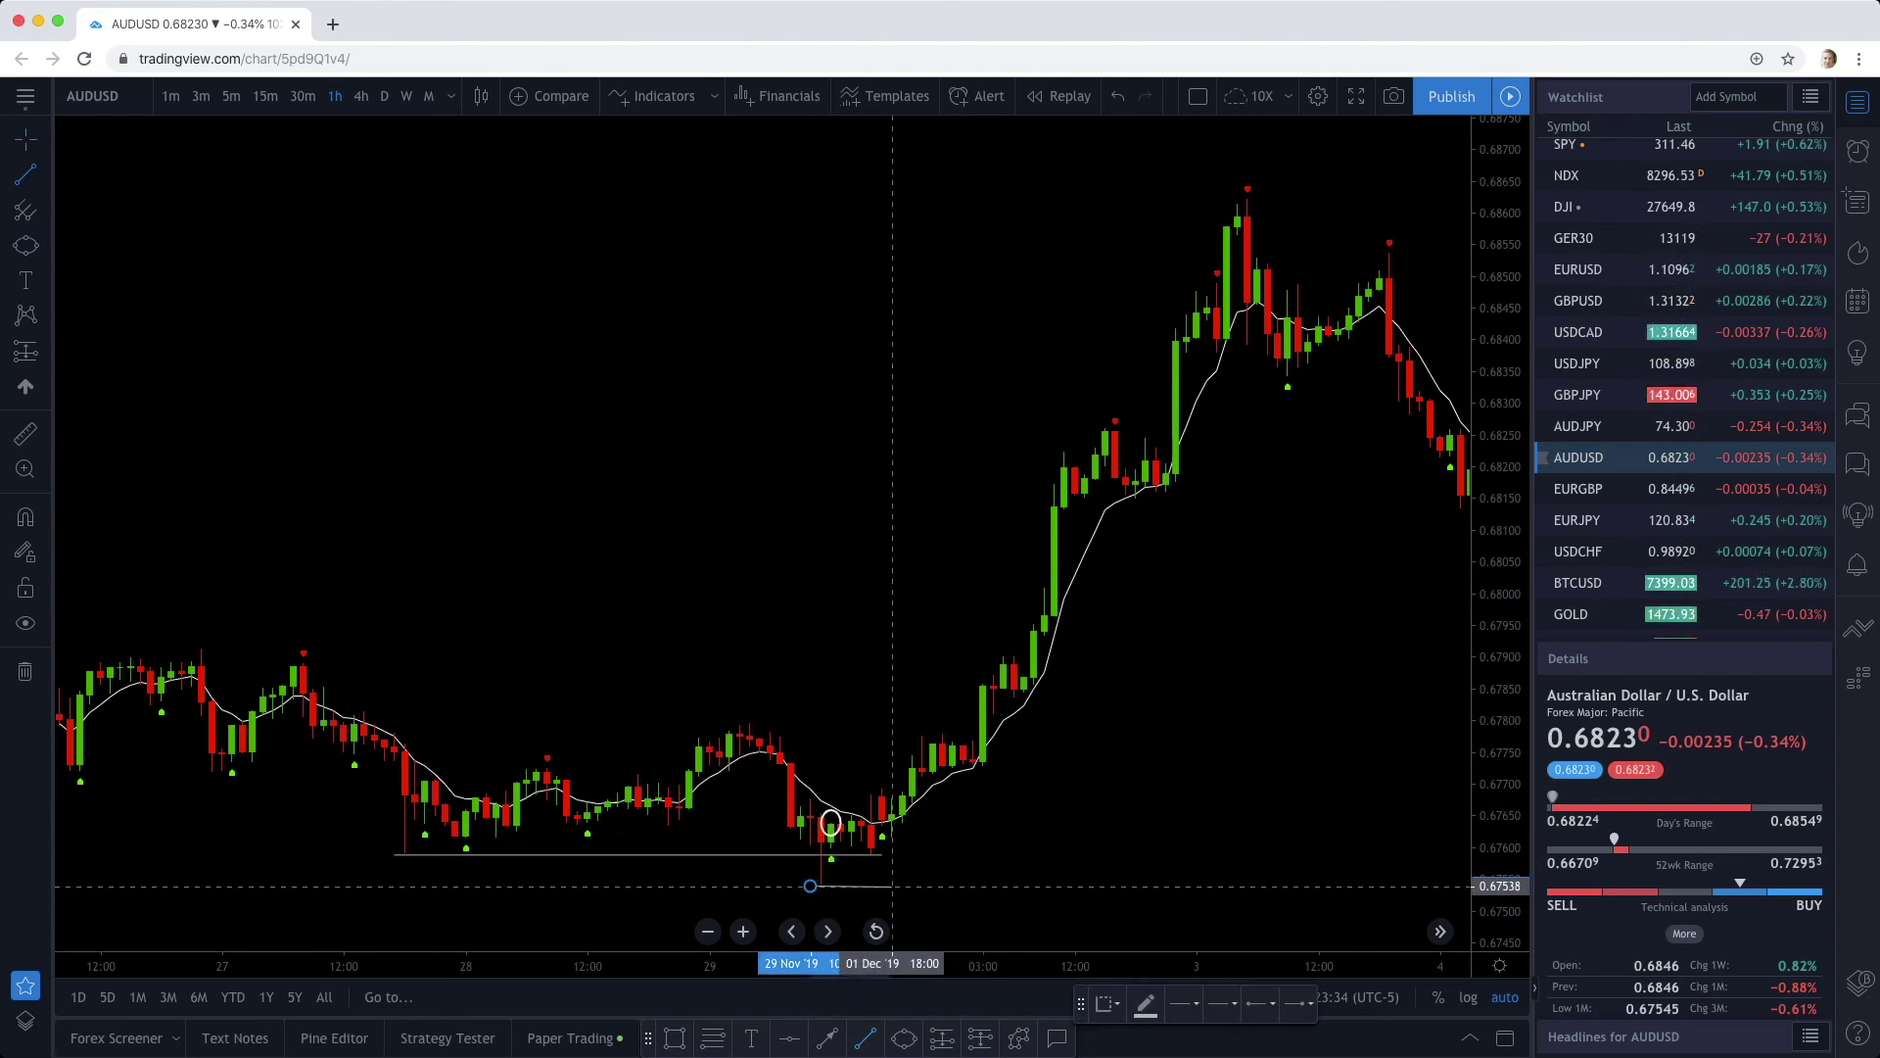
pyautogui.click(891, 885)
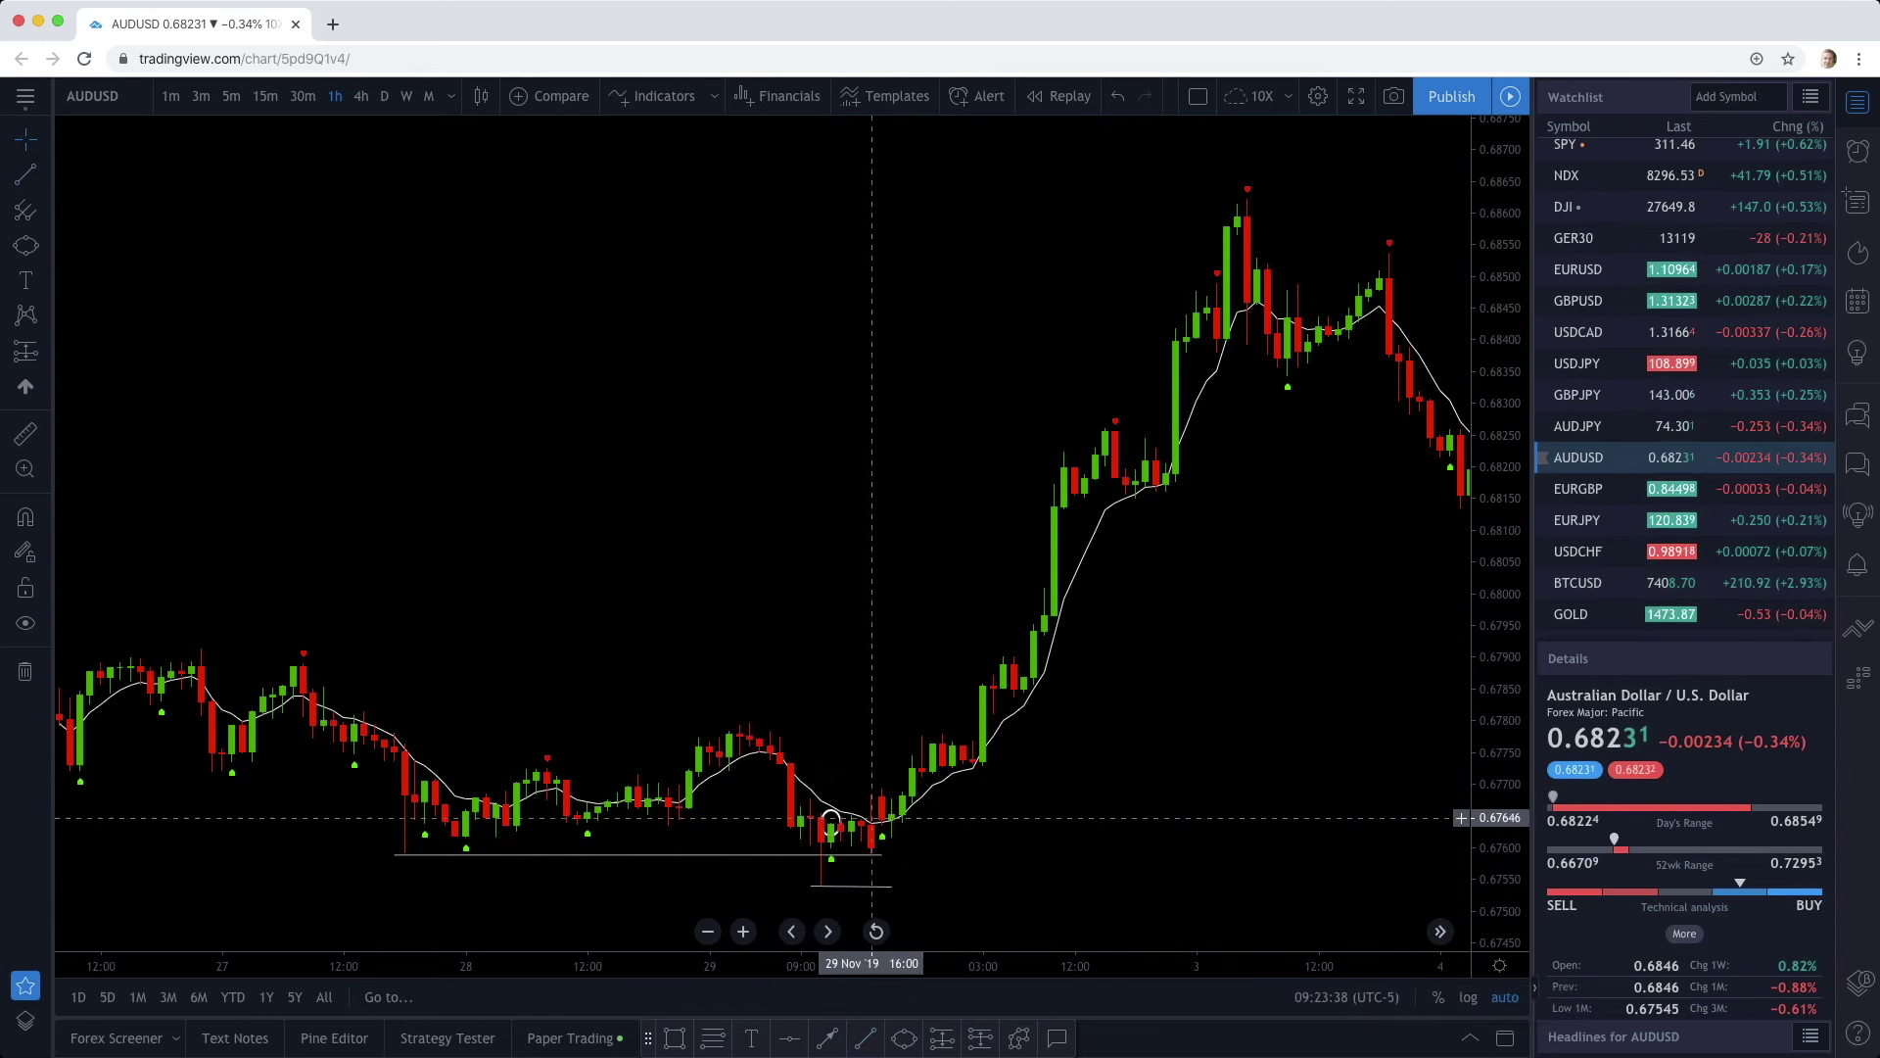
pyautogui.click(892, 885)
pyautogui.click(891, 802)
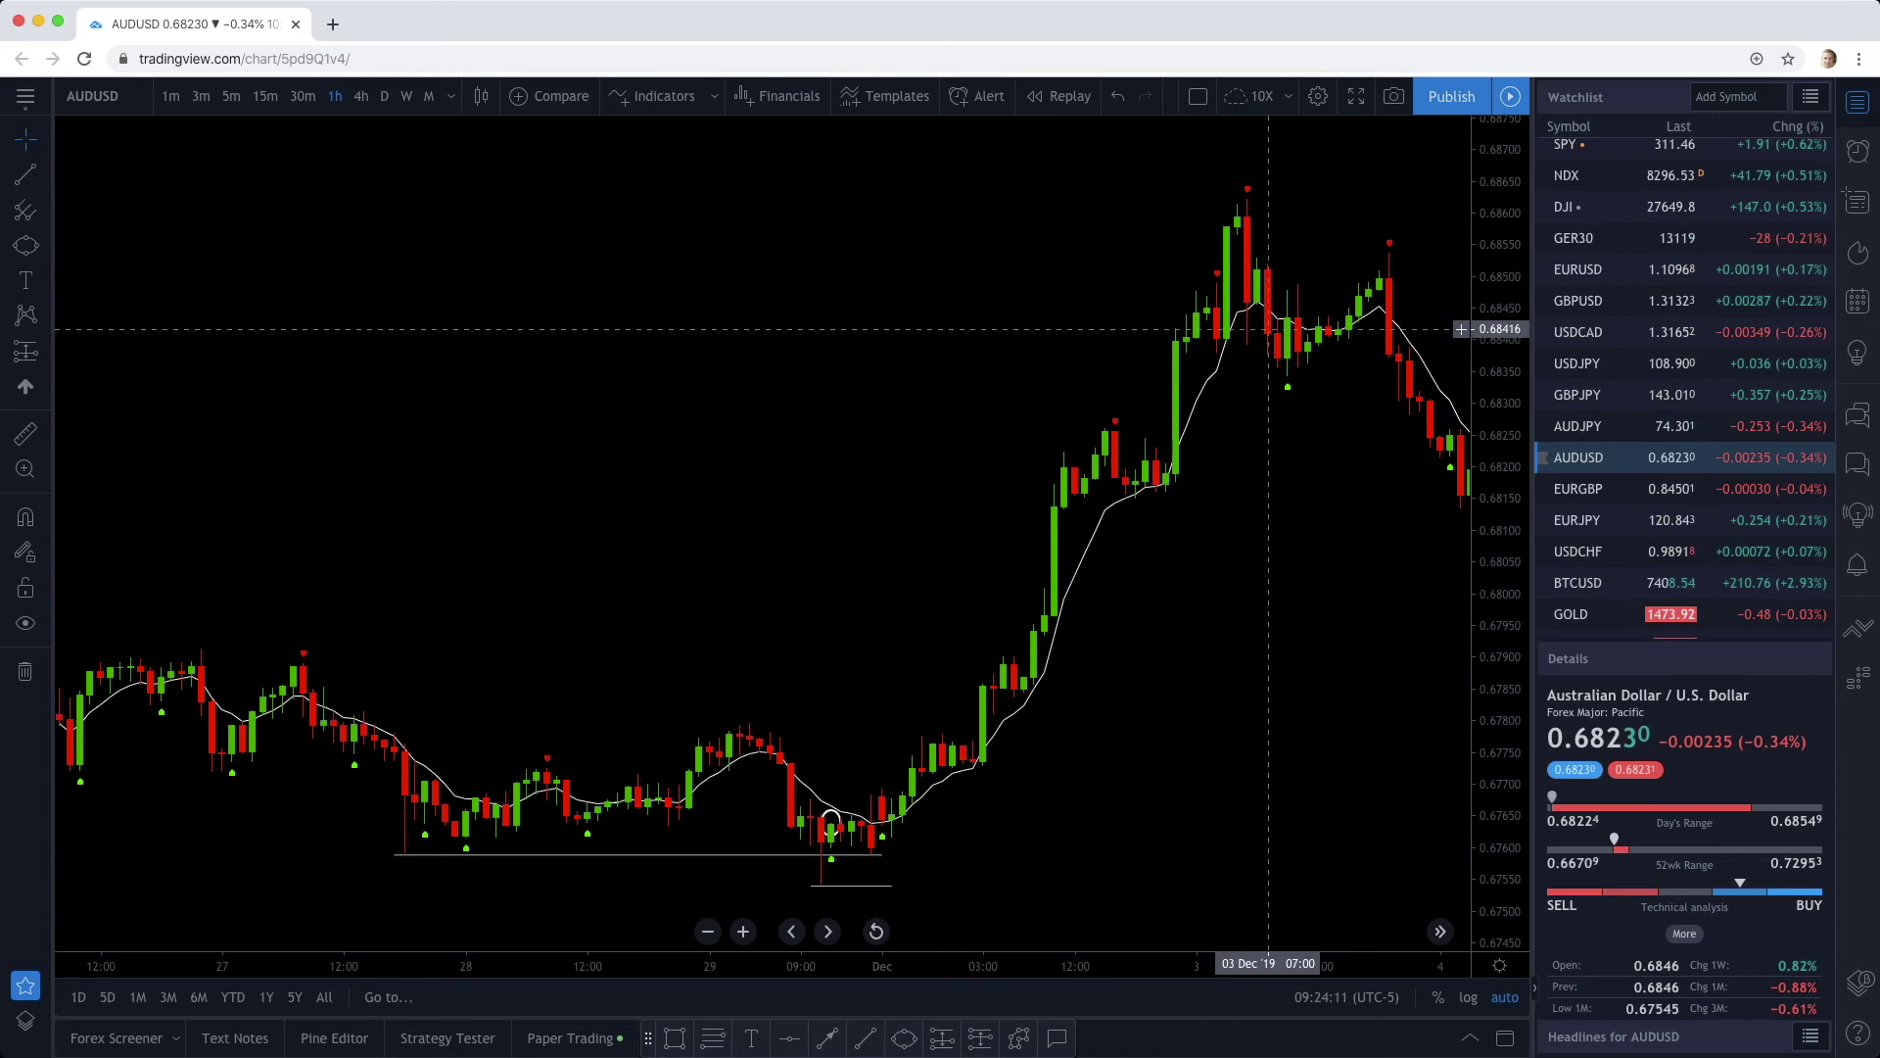
# - Move a short line up to the 3 Dec pullback near 0.6837, then switch to USDCHF
pyautogui.moveTo(863, 884)
pyautogui.mouseDown()
pyautogui.moveTo(1053, 738)
pyautogui.moveTo(1265, 450)
pyautogui.moveTo(1300, 357)
pyautogui.mouseUp()
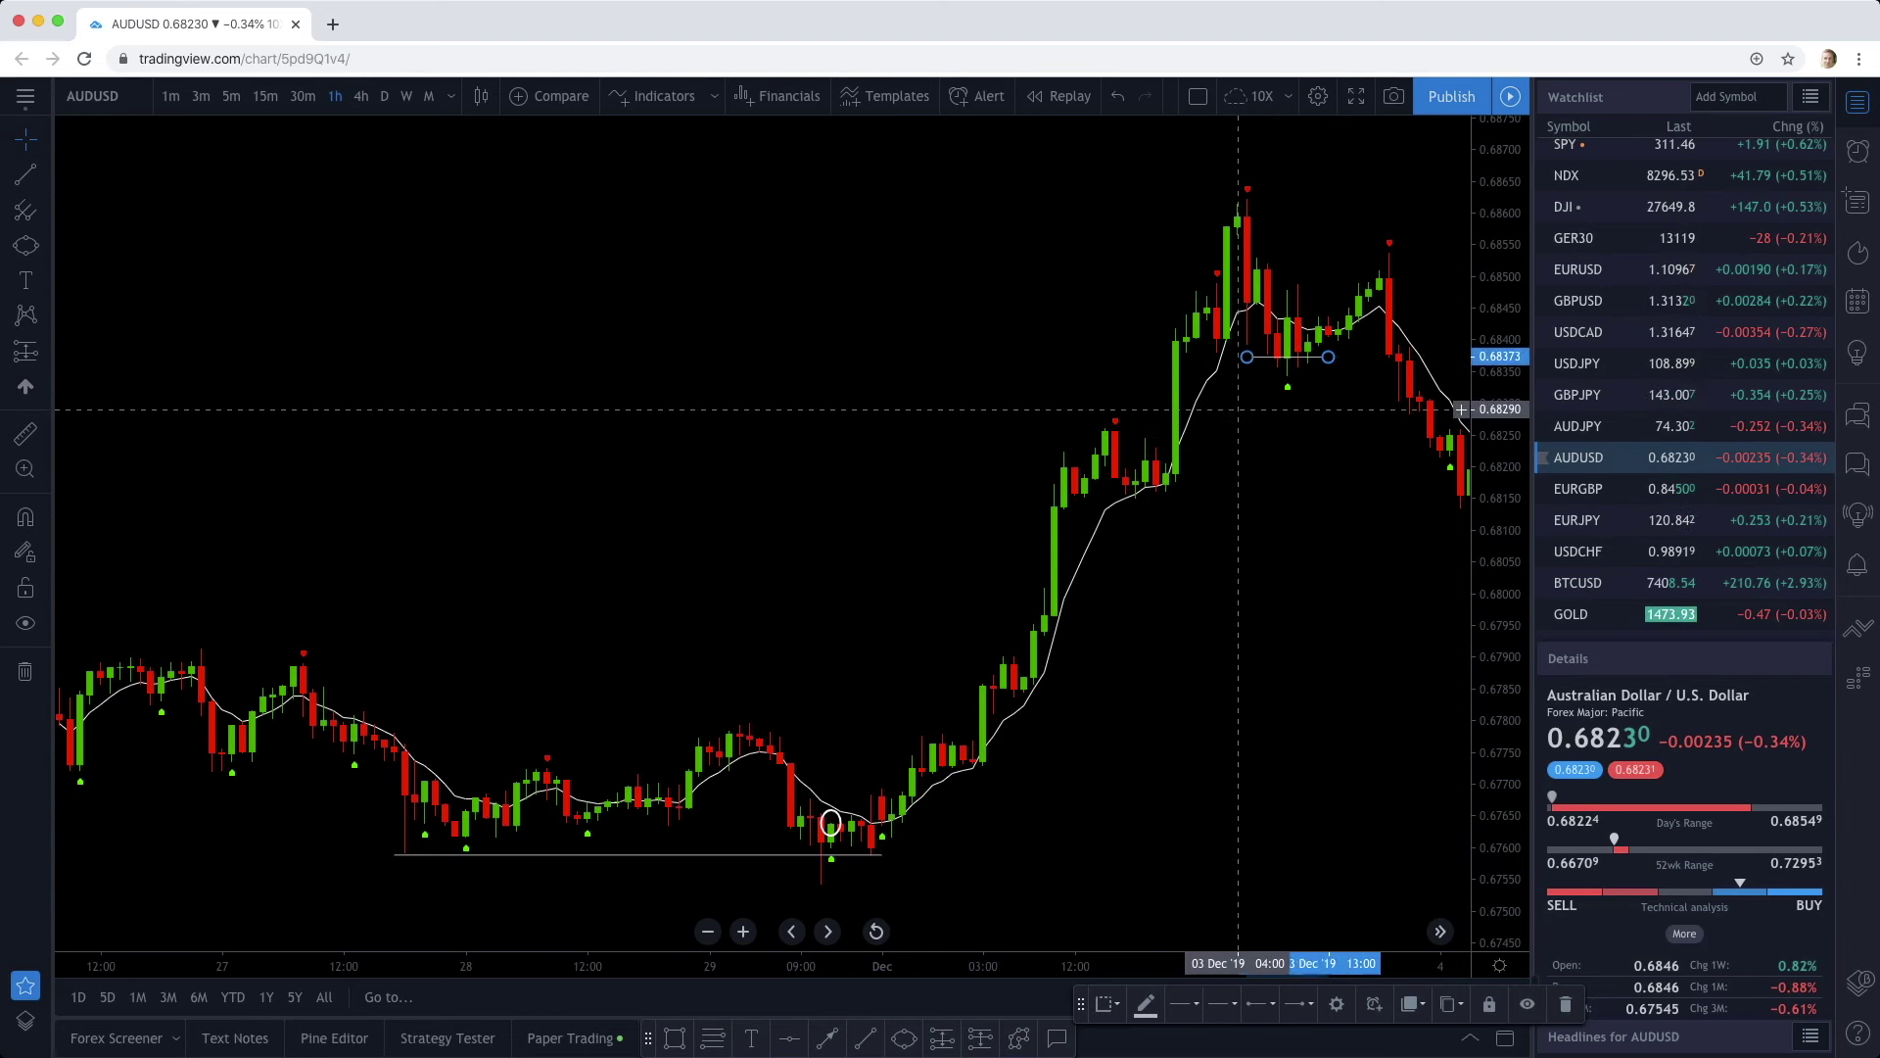
pyautogui.click(1289, 409)
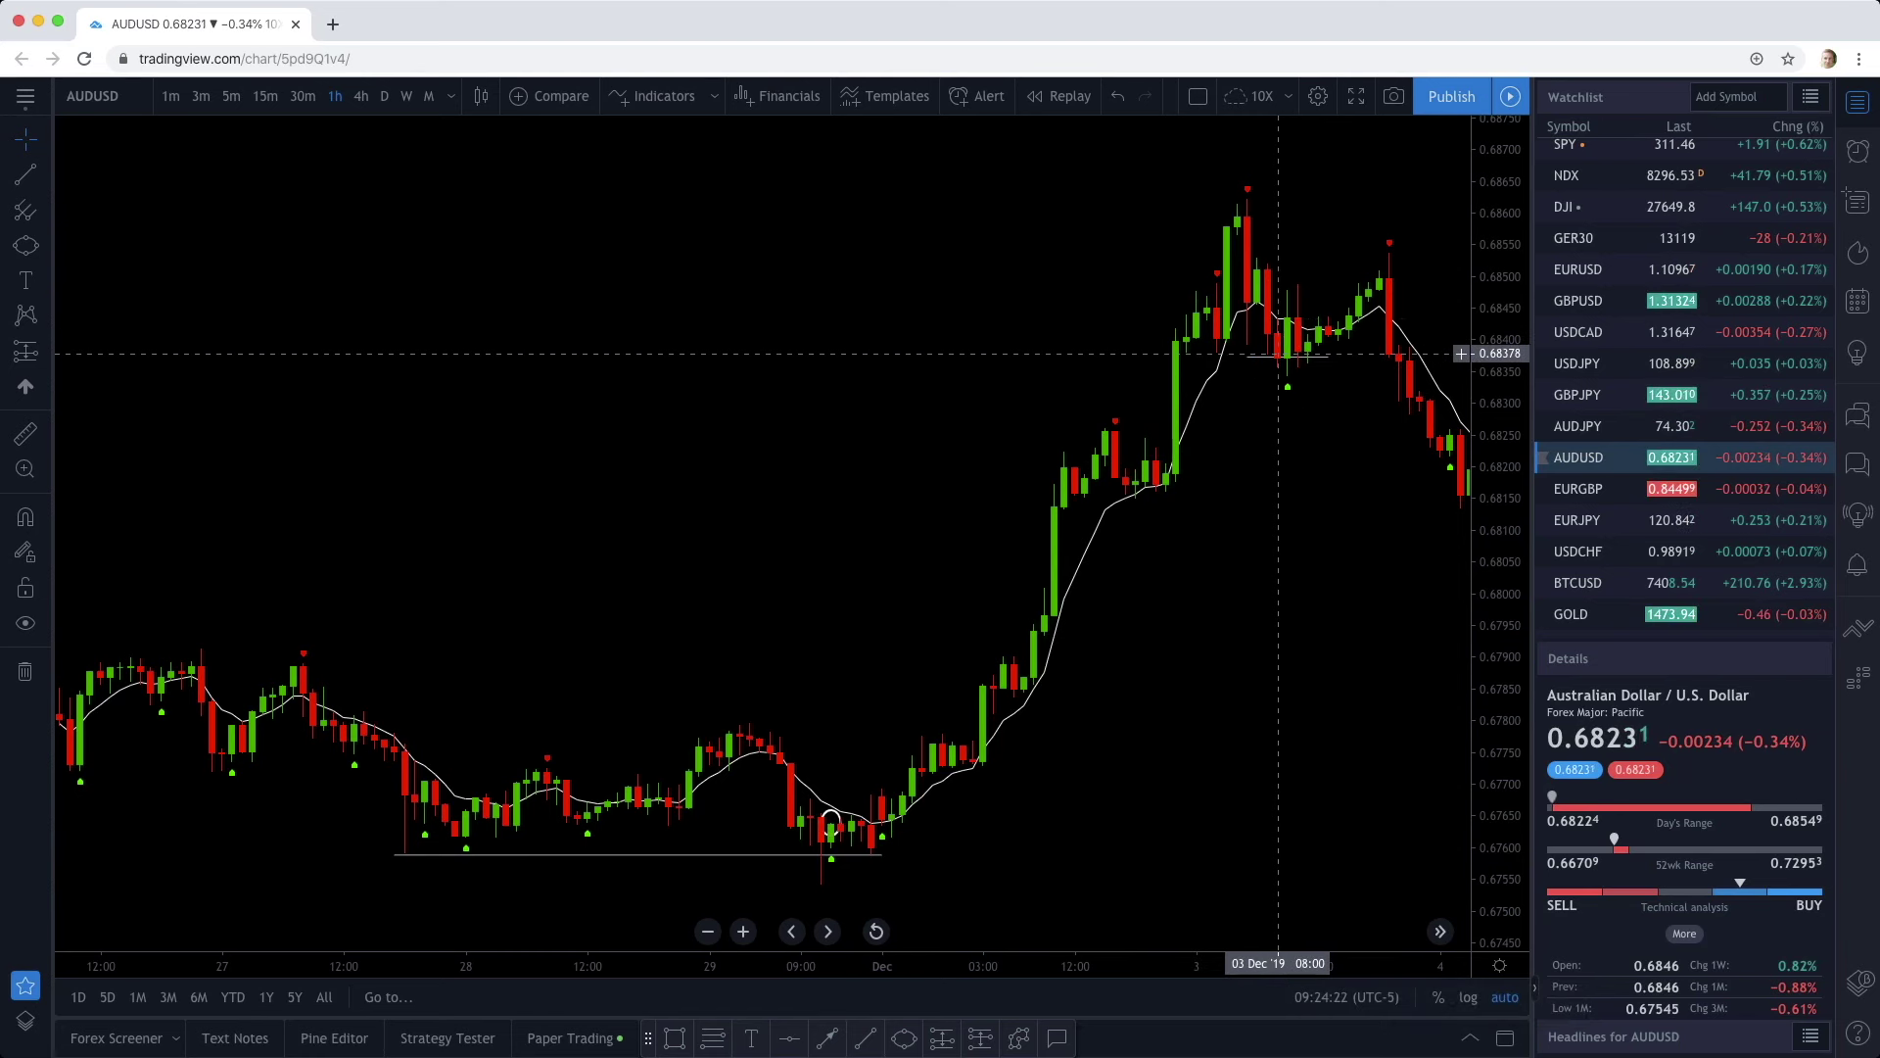
pyautogui.scroll(1, 1153, 648)
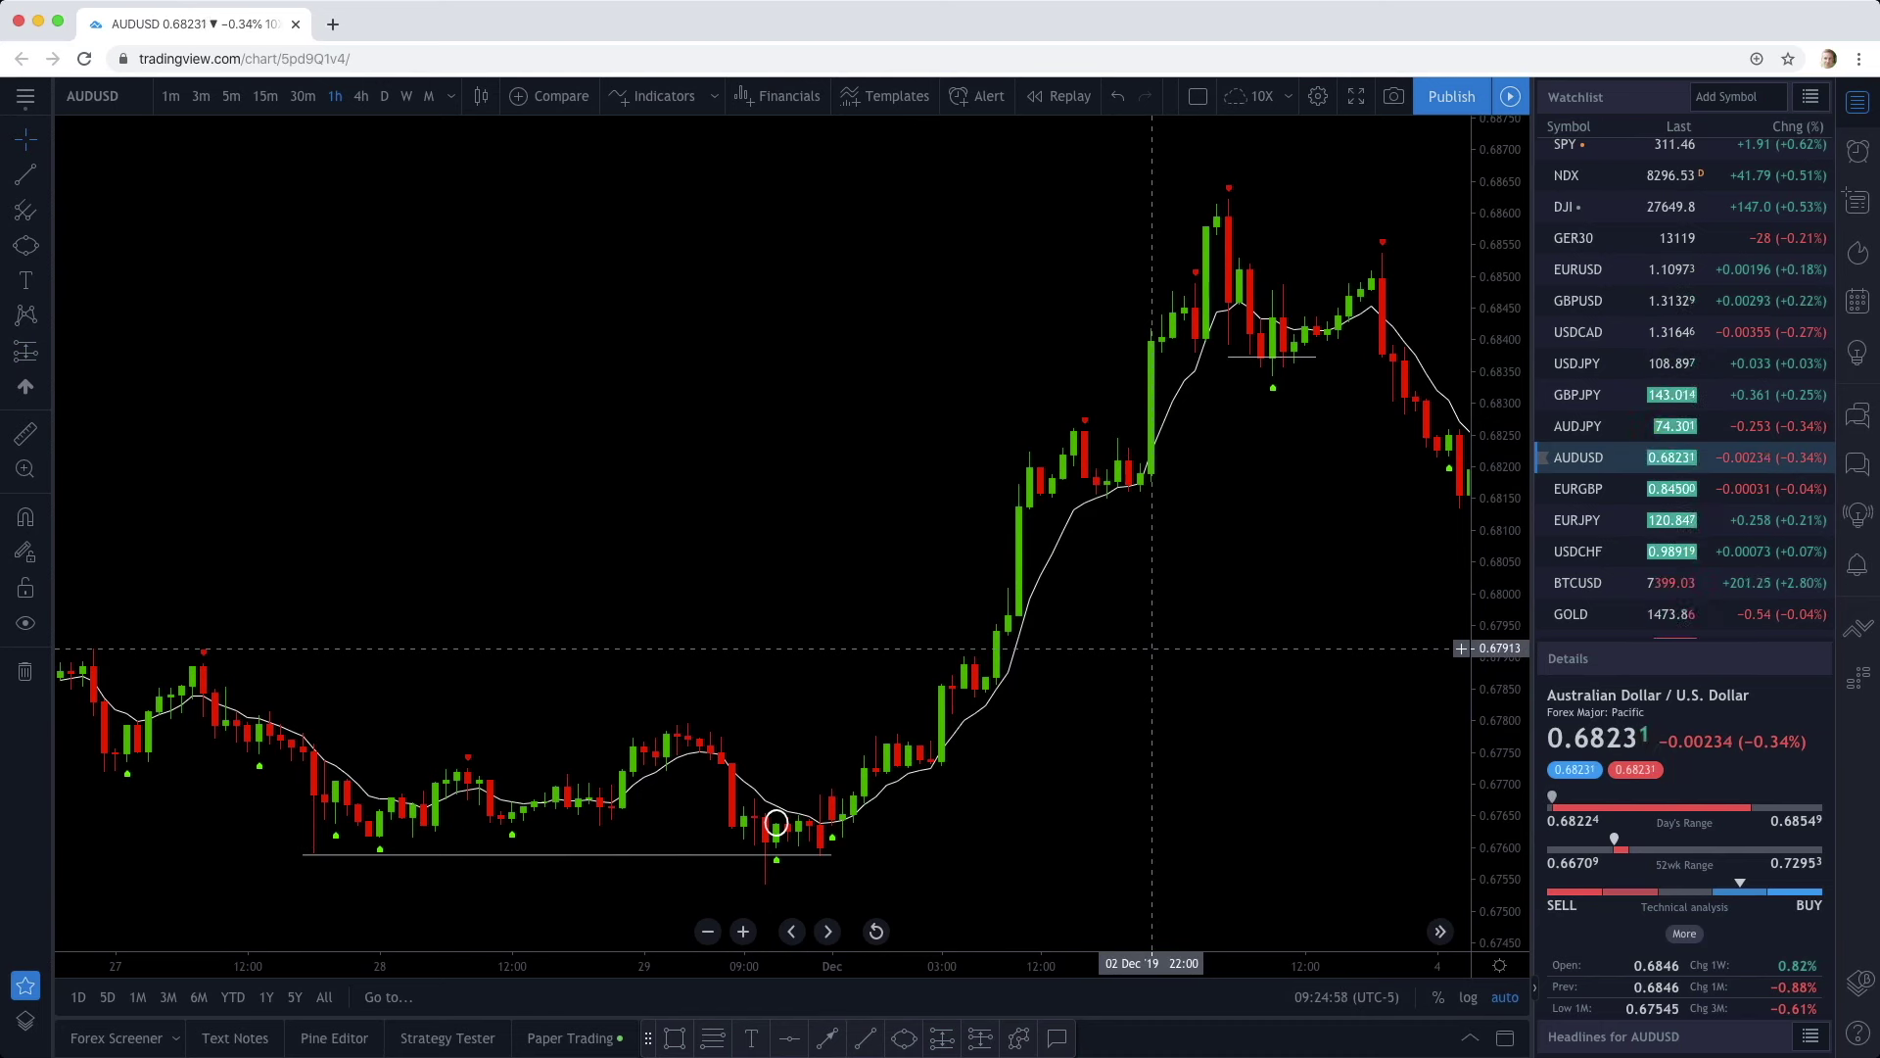
pyautogui.press('Down')
pyautogui.press('Down')
pyautogui.press('Down')
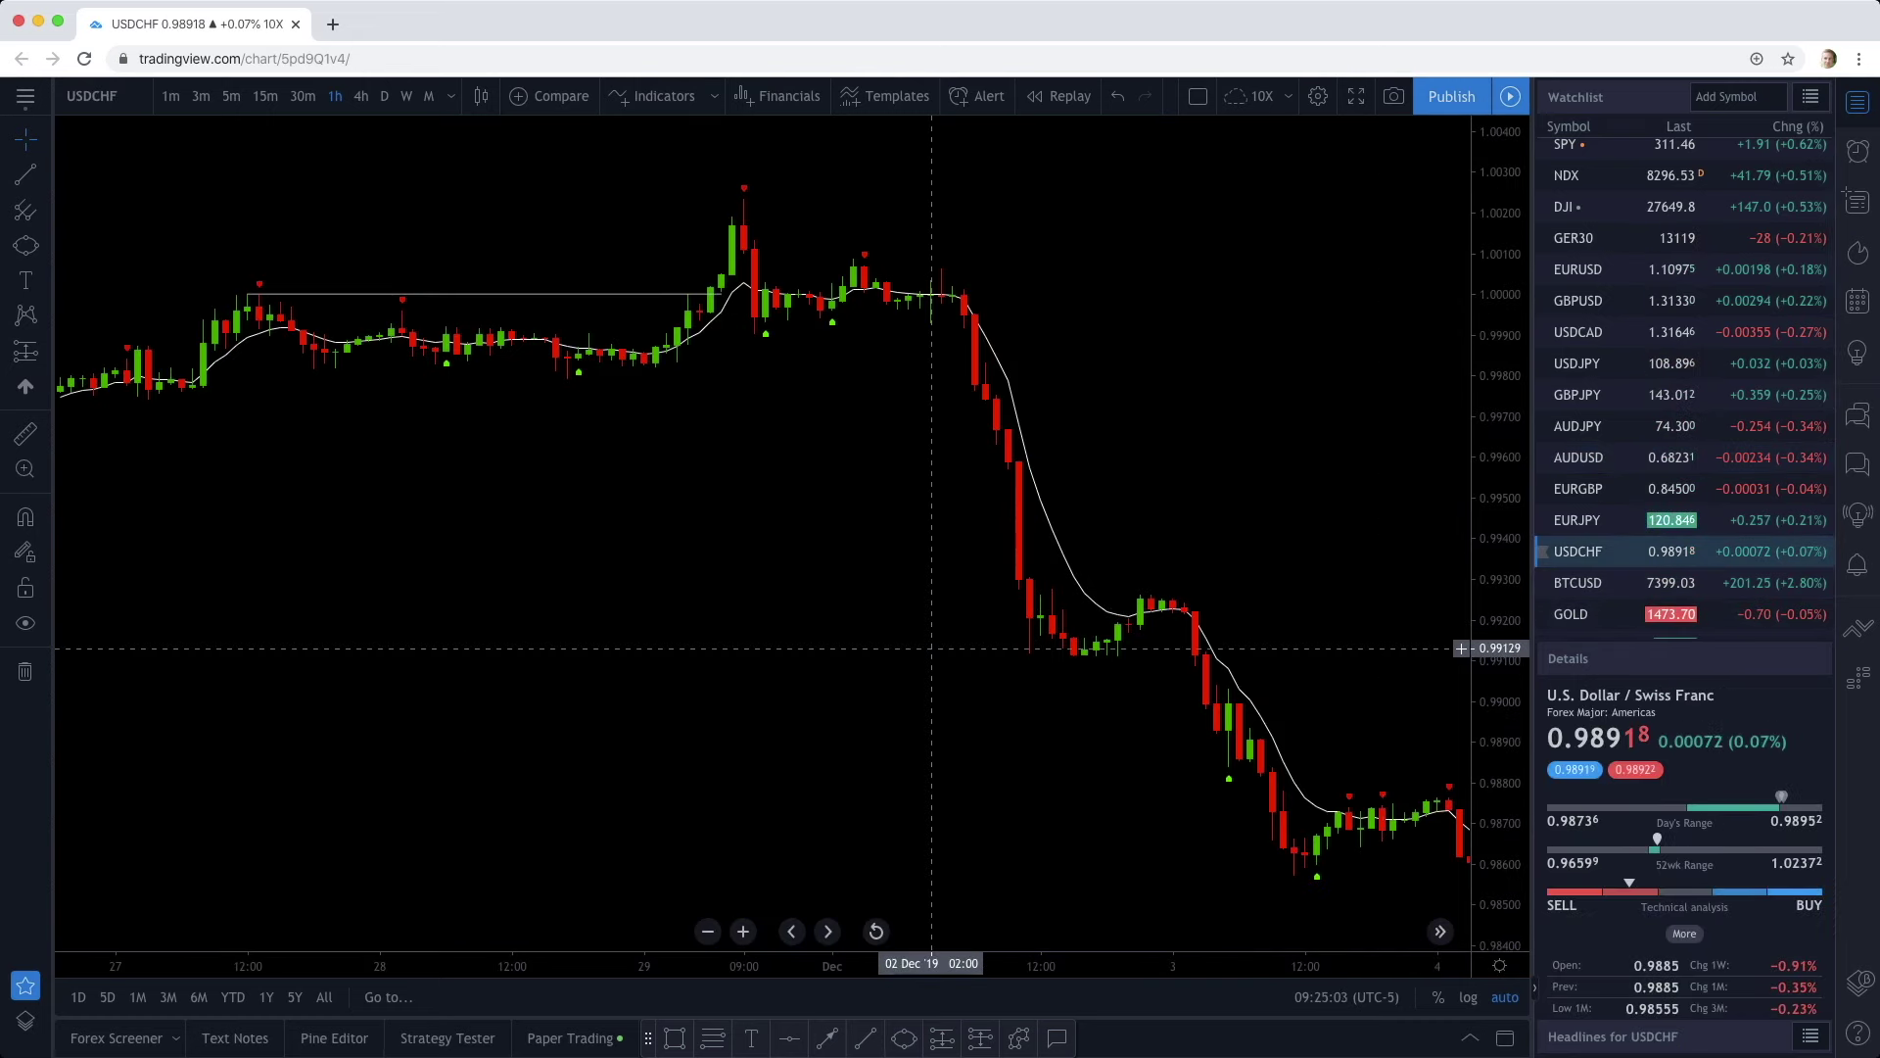
# - Draw a horizontal level near 0.9986 across the 26 Nov highs, extended to the 27 Nov breakout candle
pyautogui.hscroll(-5, 830, 350)
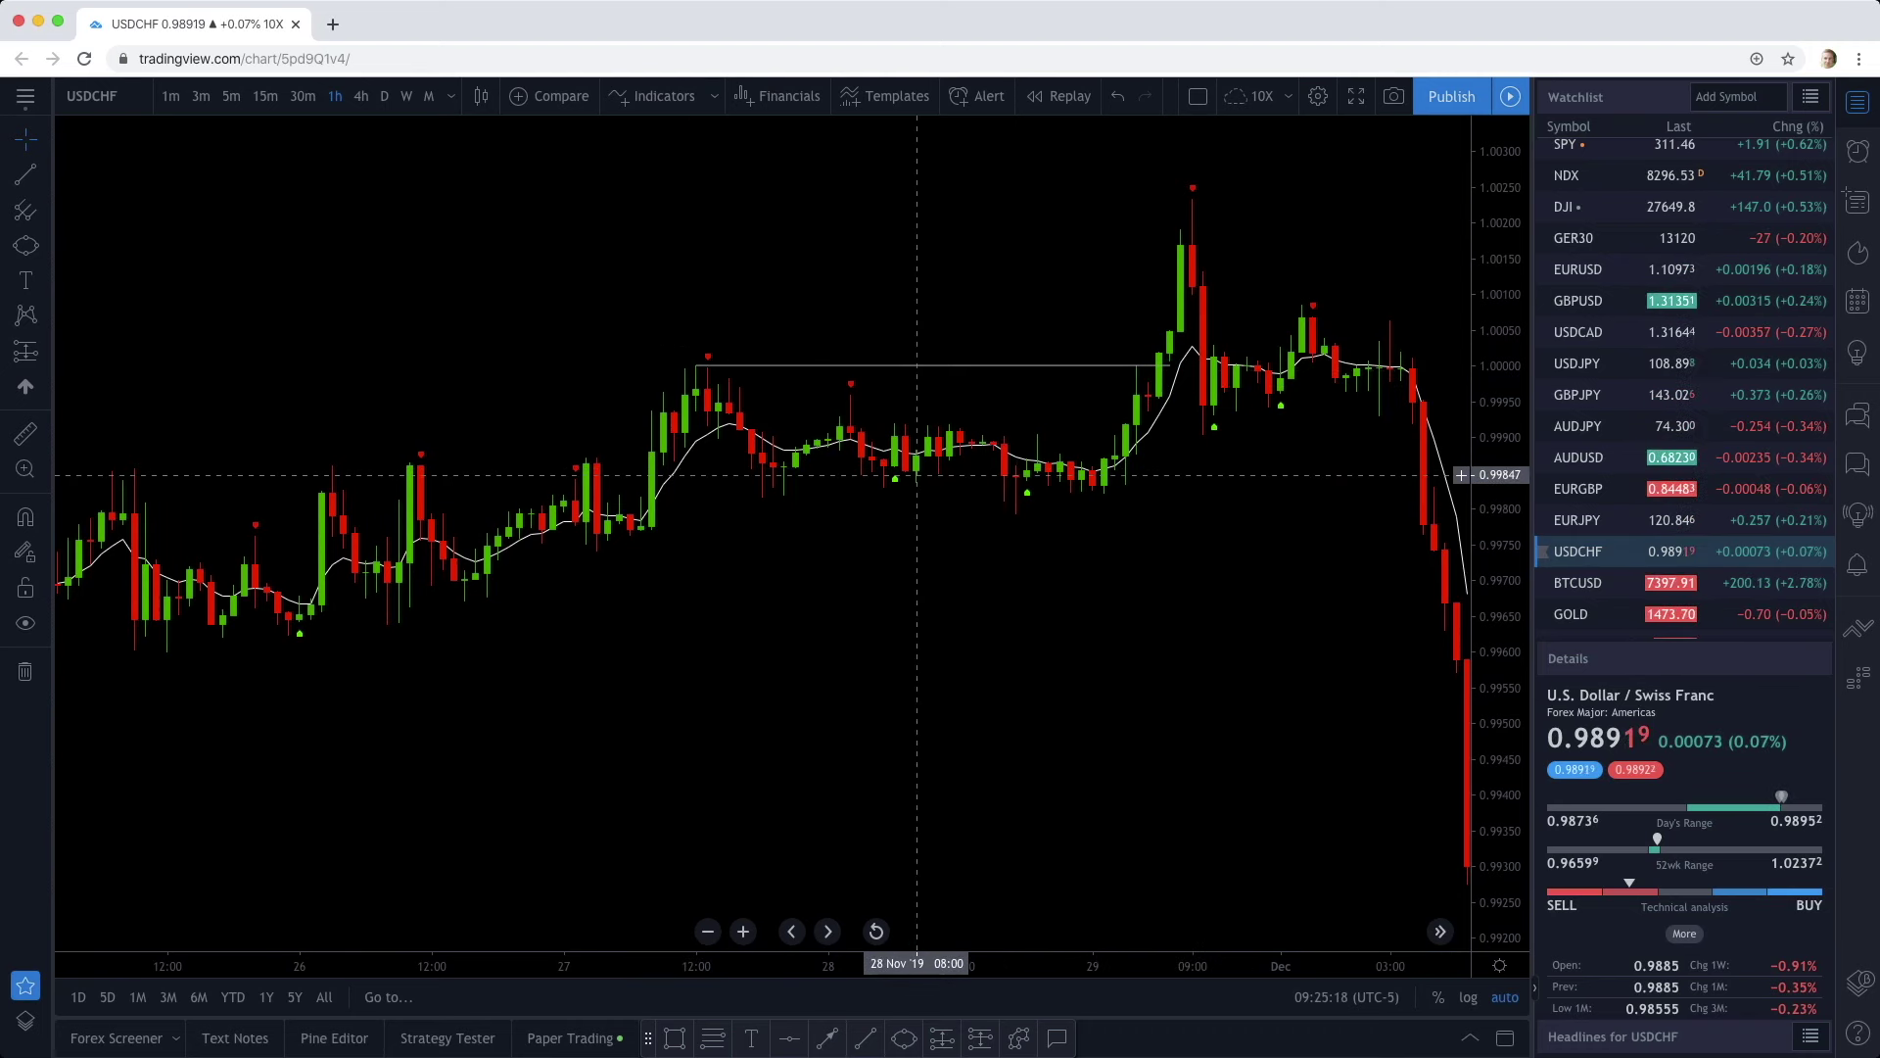
pyautogui.hotkey('alt', 't')
pyautogui.moveTo(137, 467); pyautogui.dragTo(608, 466)
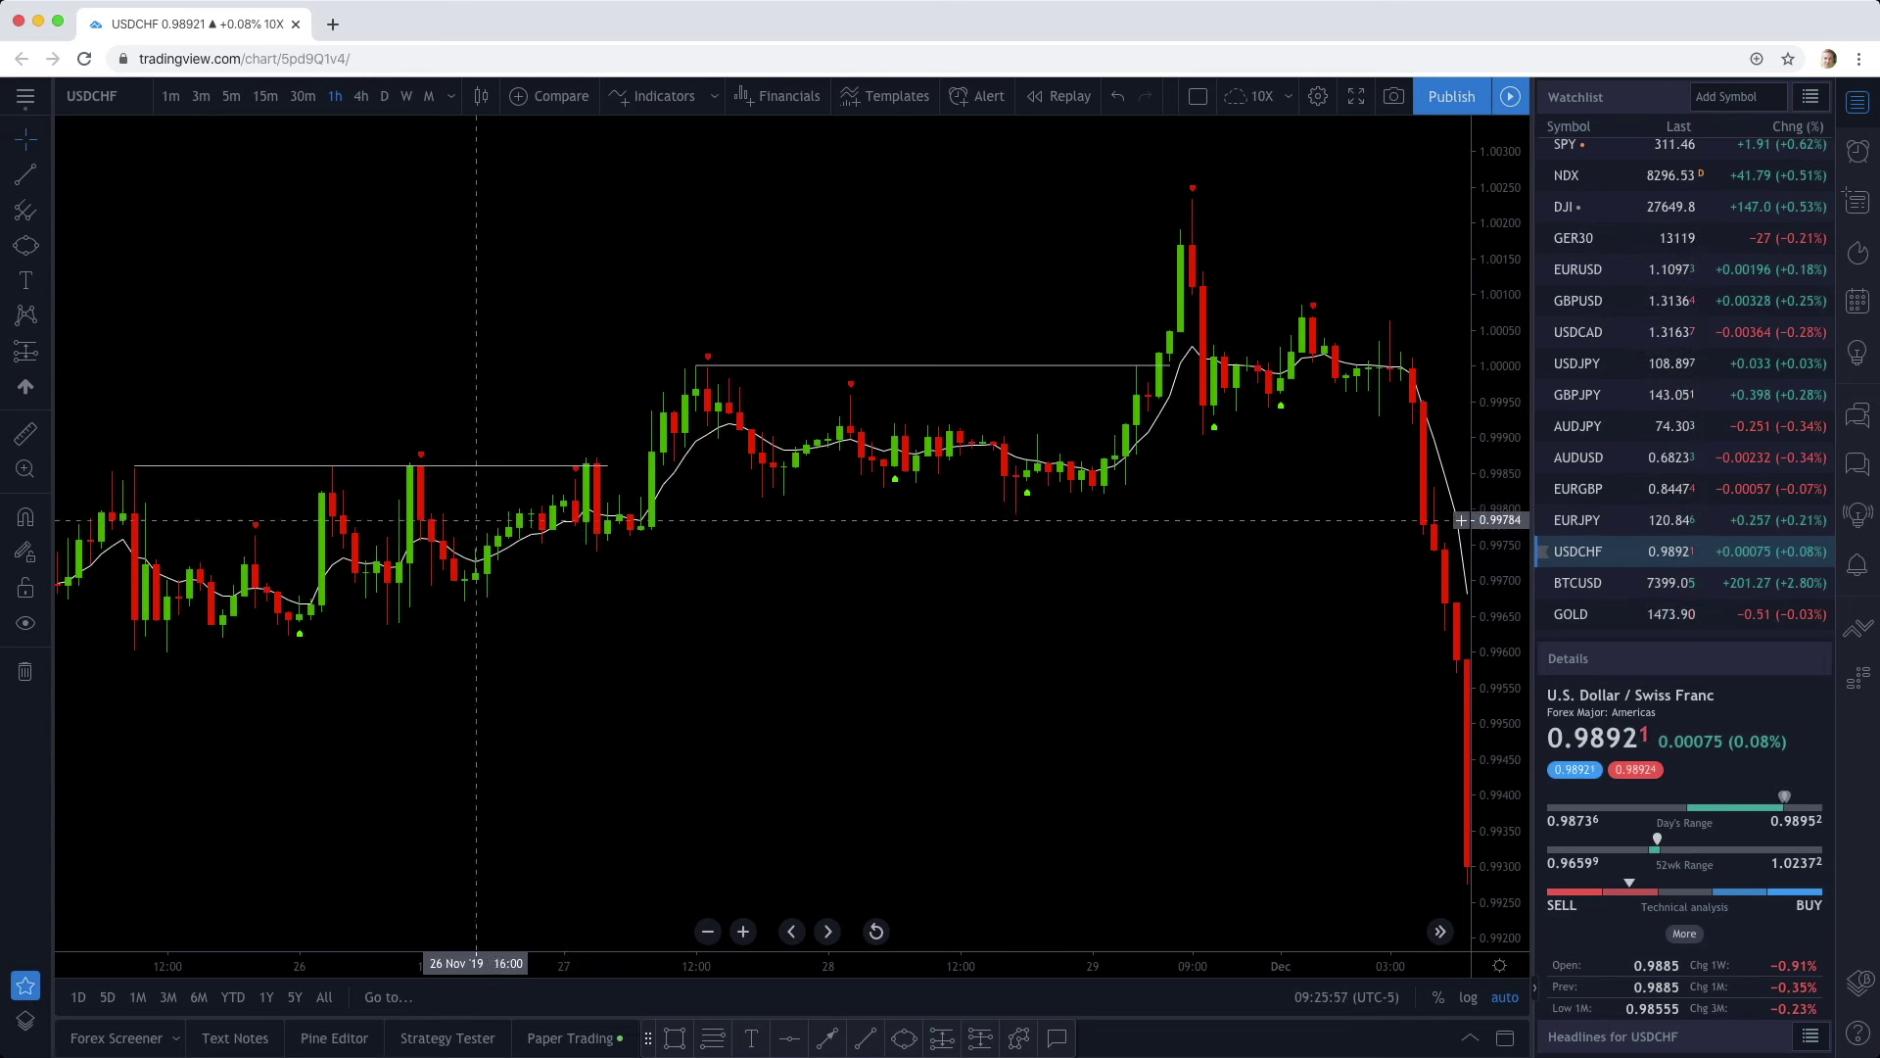
pyautogui.hscroll(3, 838, 499)
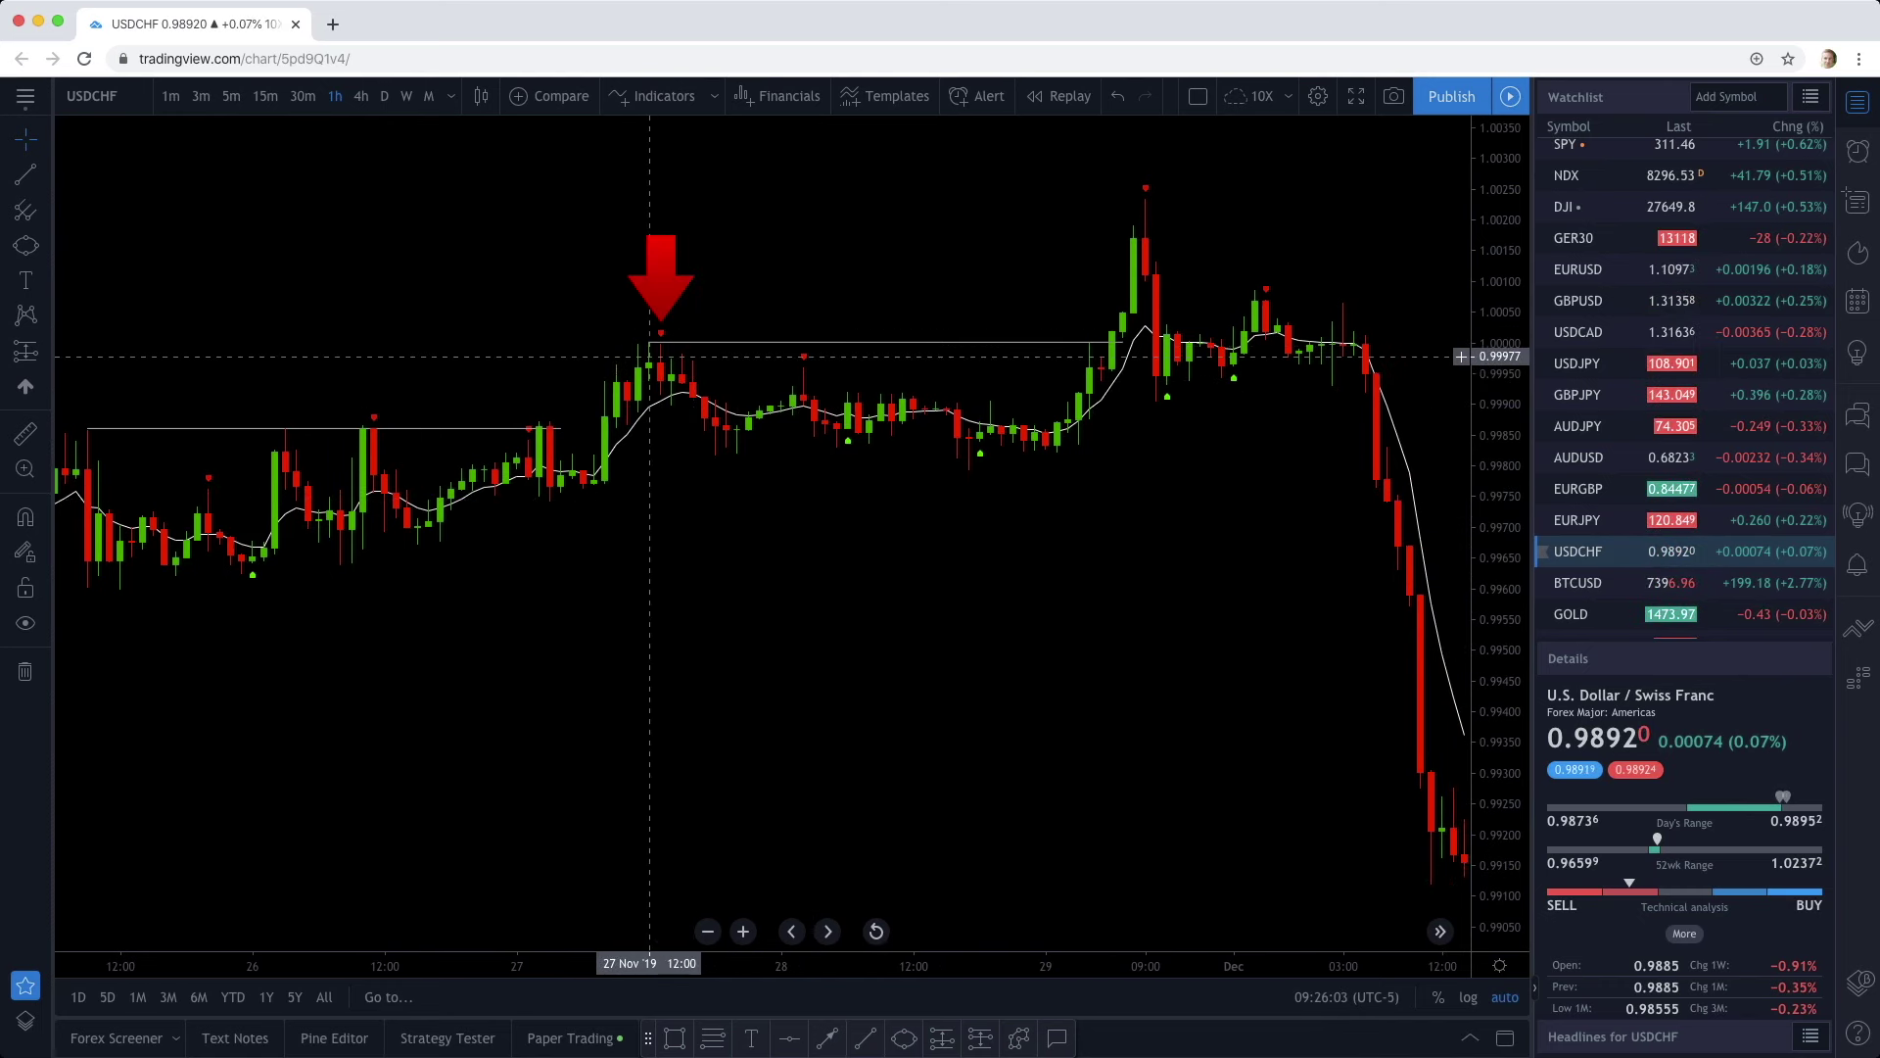
pyautogui.moveTo(560, 428); pyautogui.dragTo(627, 426)
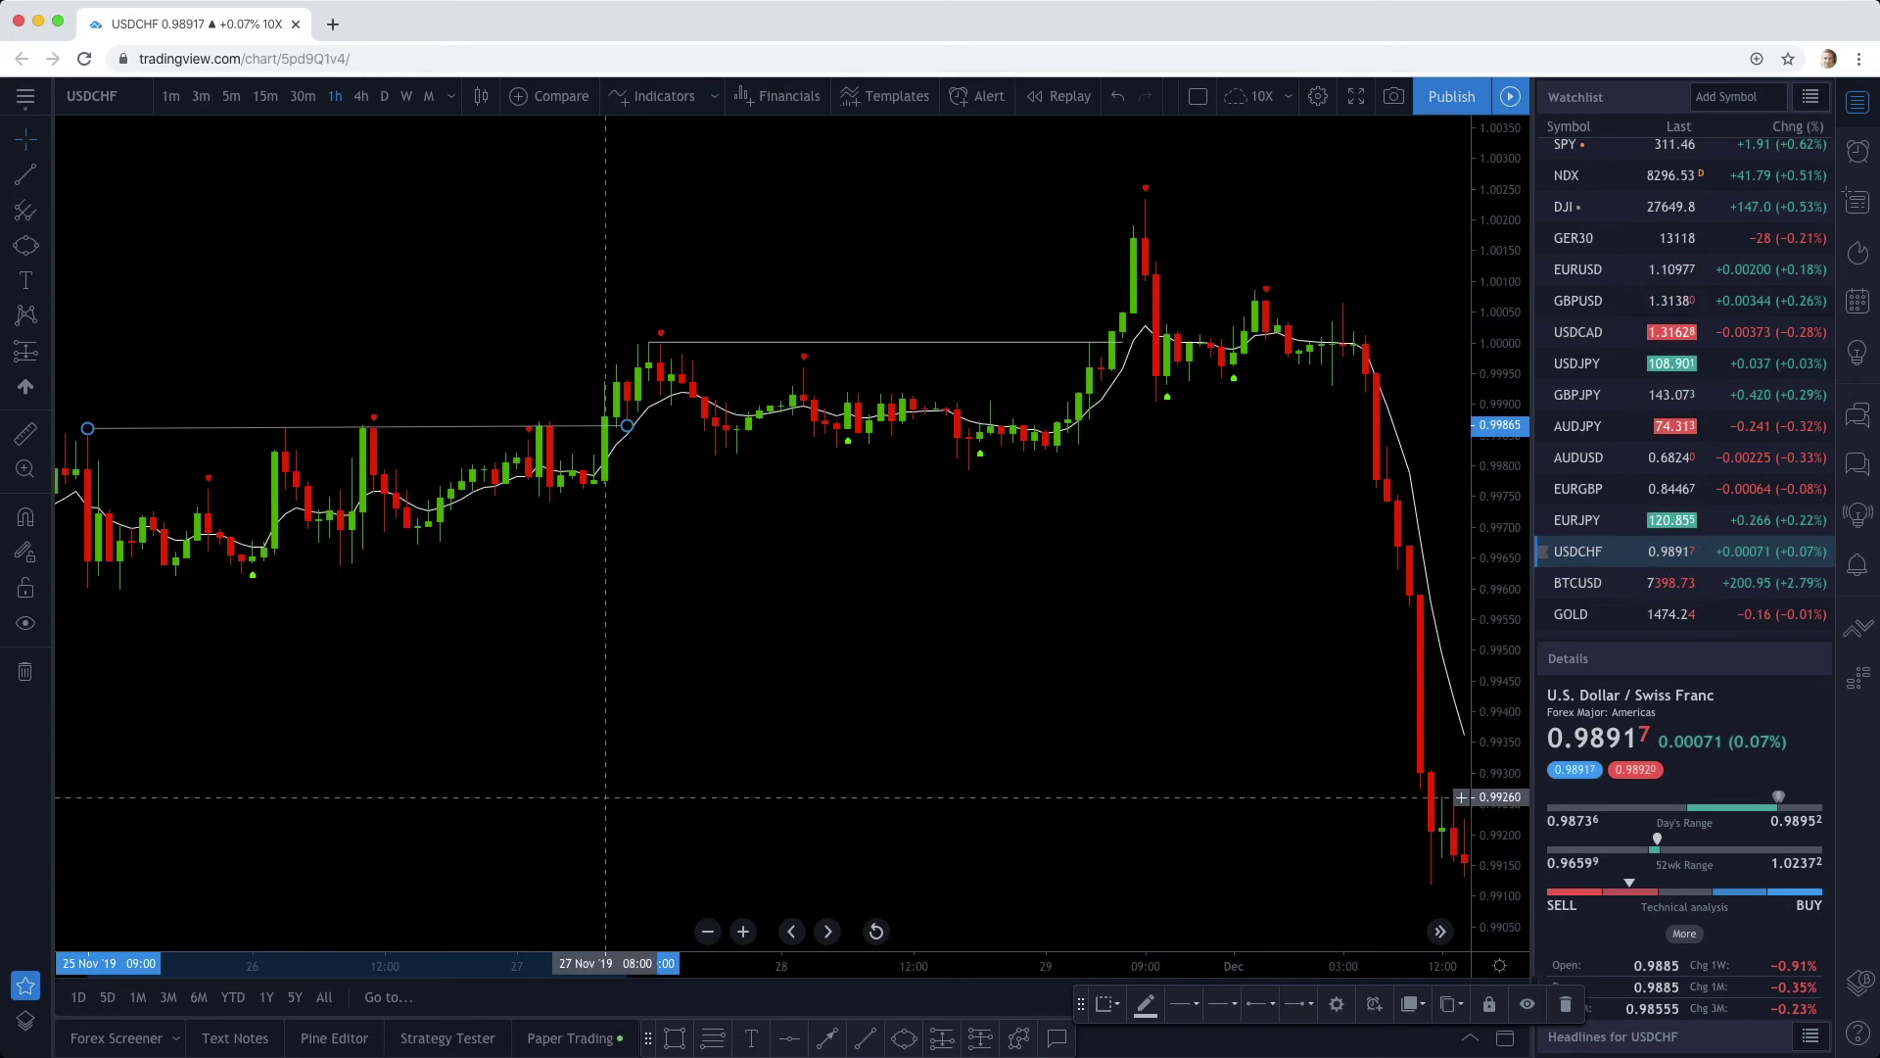
pyautogui.moveTo(958, 460); pyautogui.dragTo(918, 460)
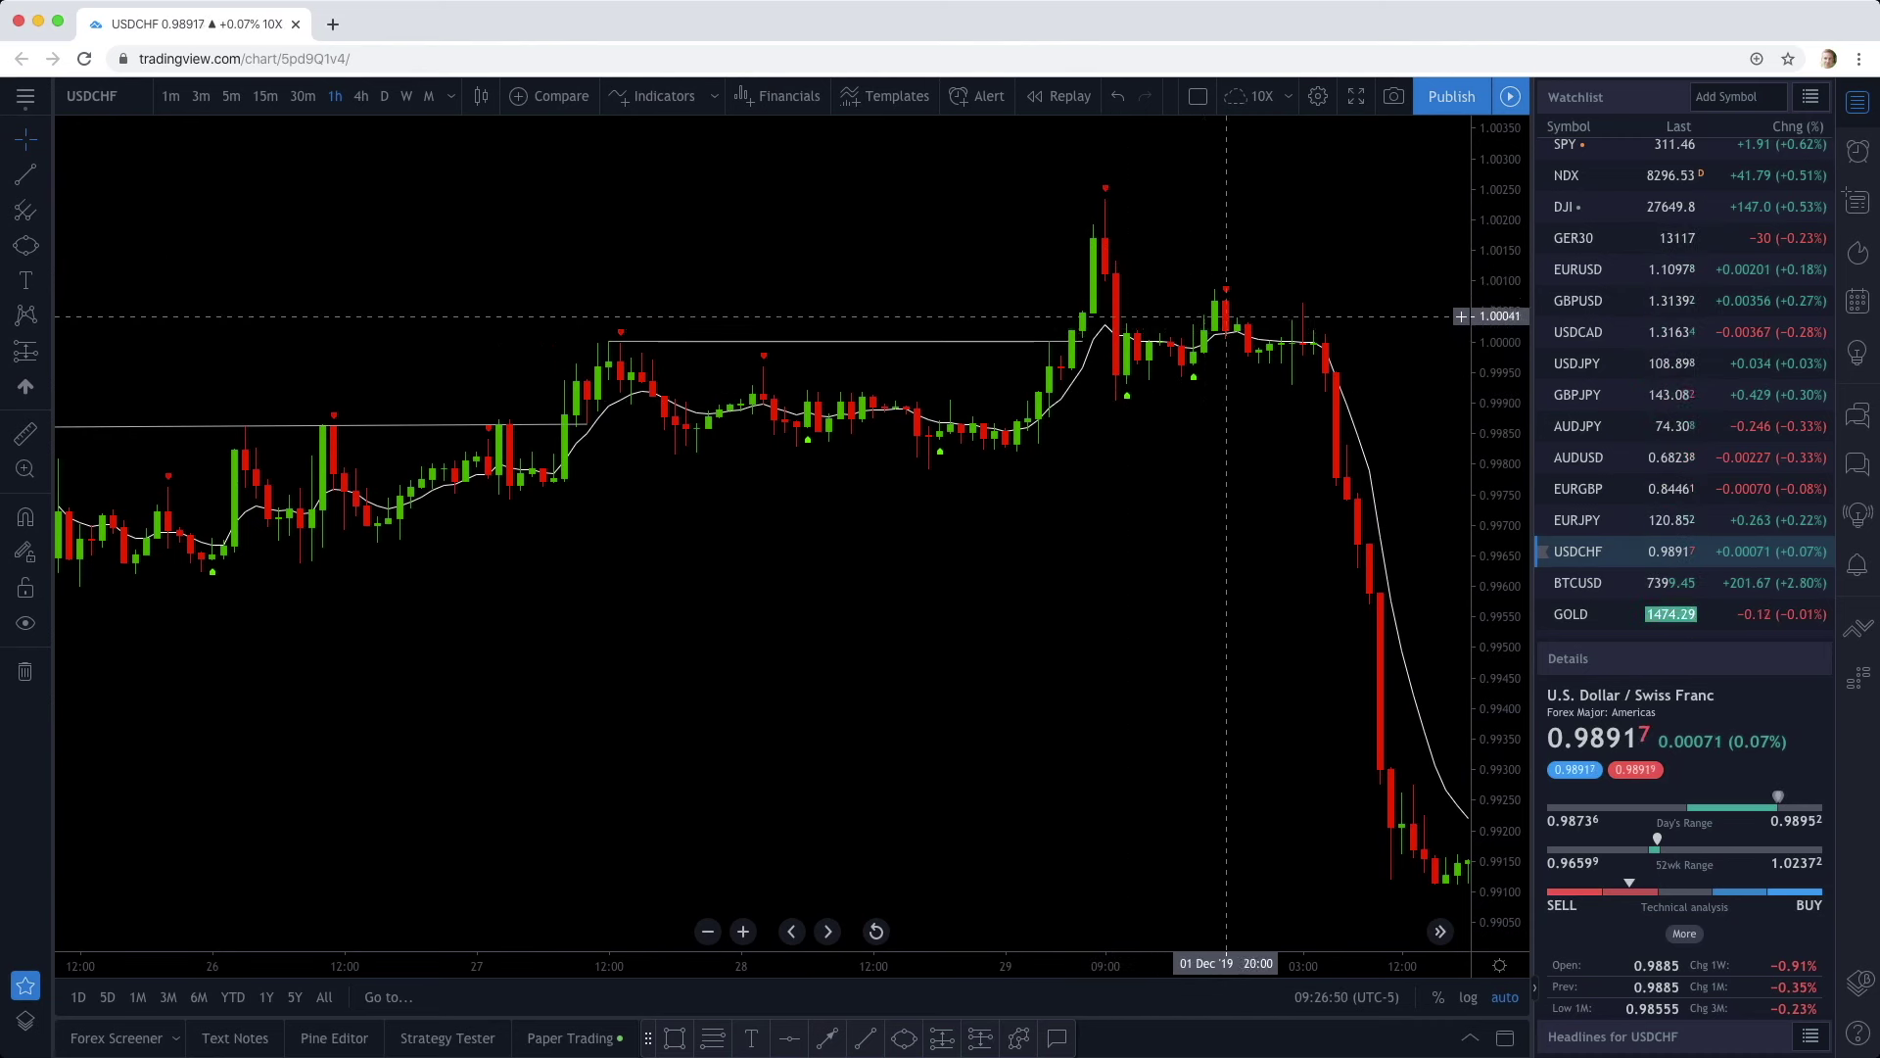
# - Box the 2 Dec consolidation candles with a rectangle between about 1.0000 and 1.0010
pyautogui.hscroll(3, 1160, 400)
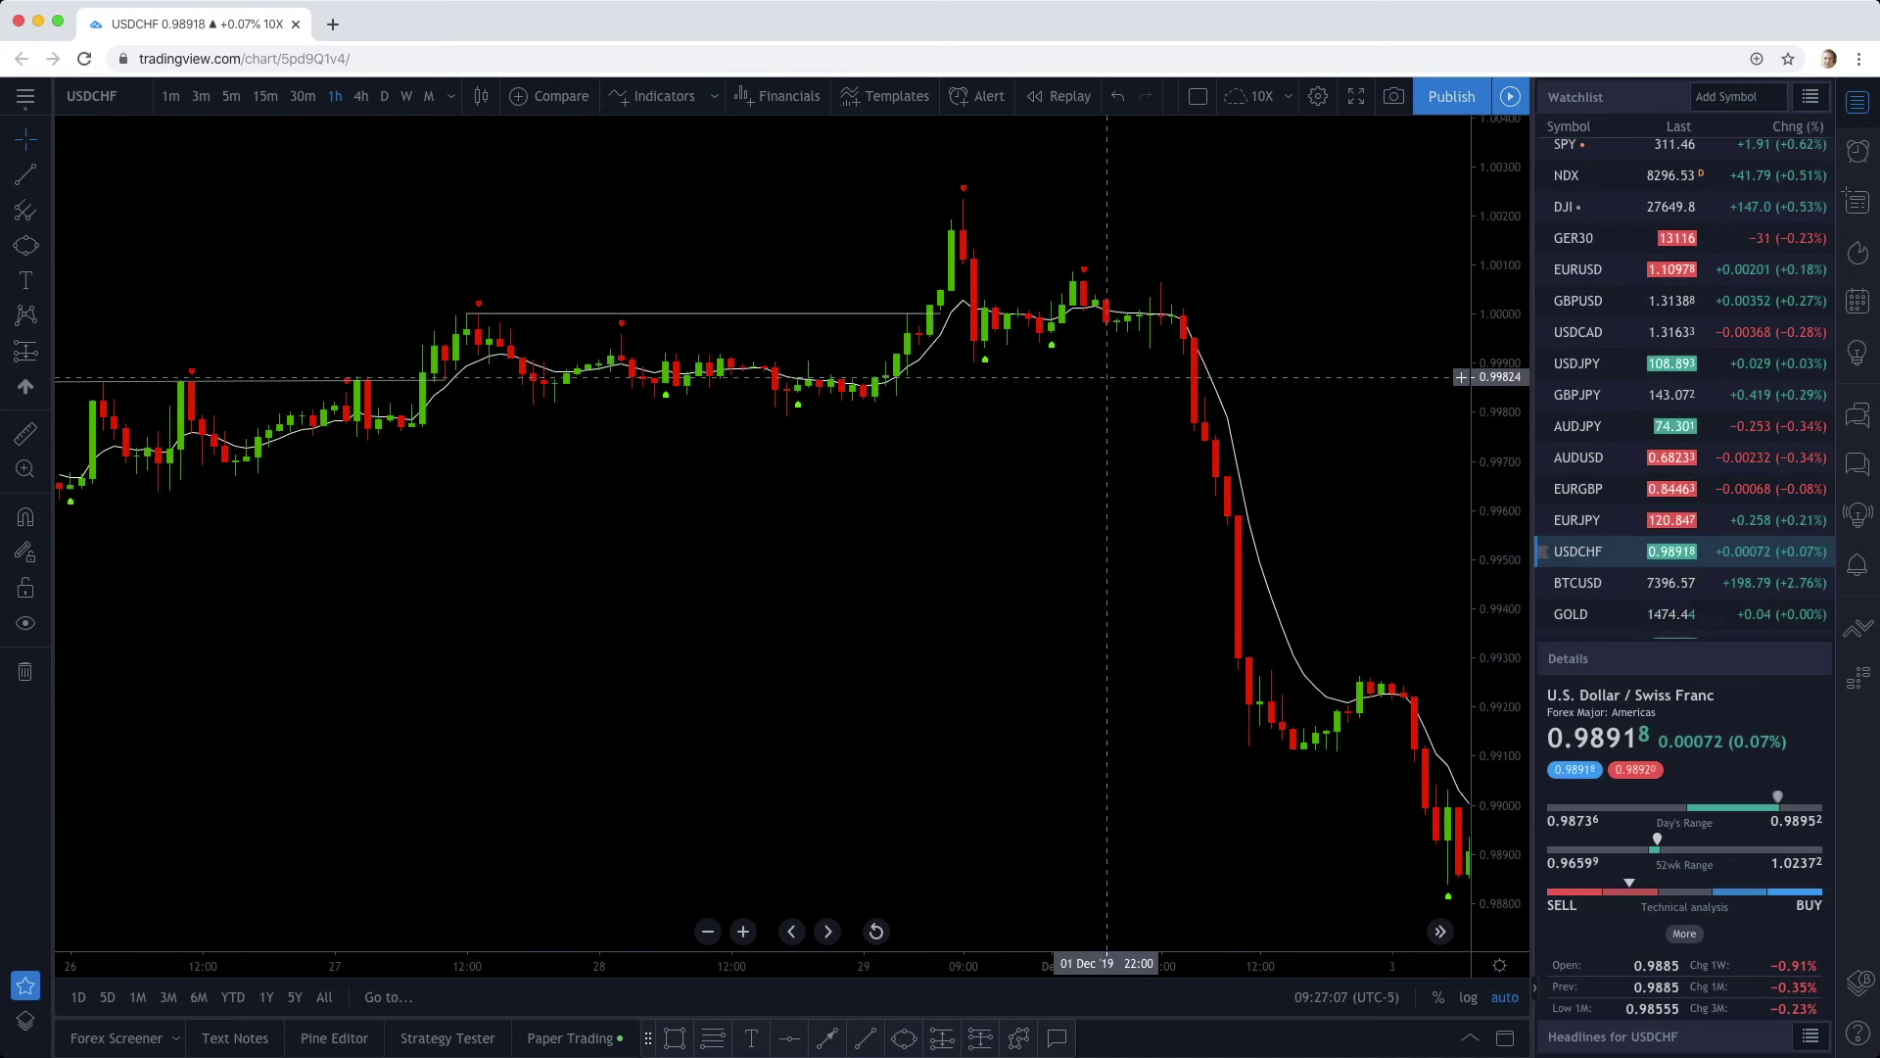
pyautogui.hscroll(5, 1087, 293)
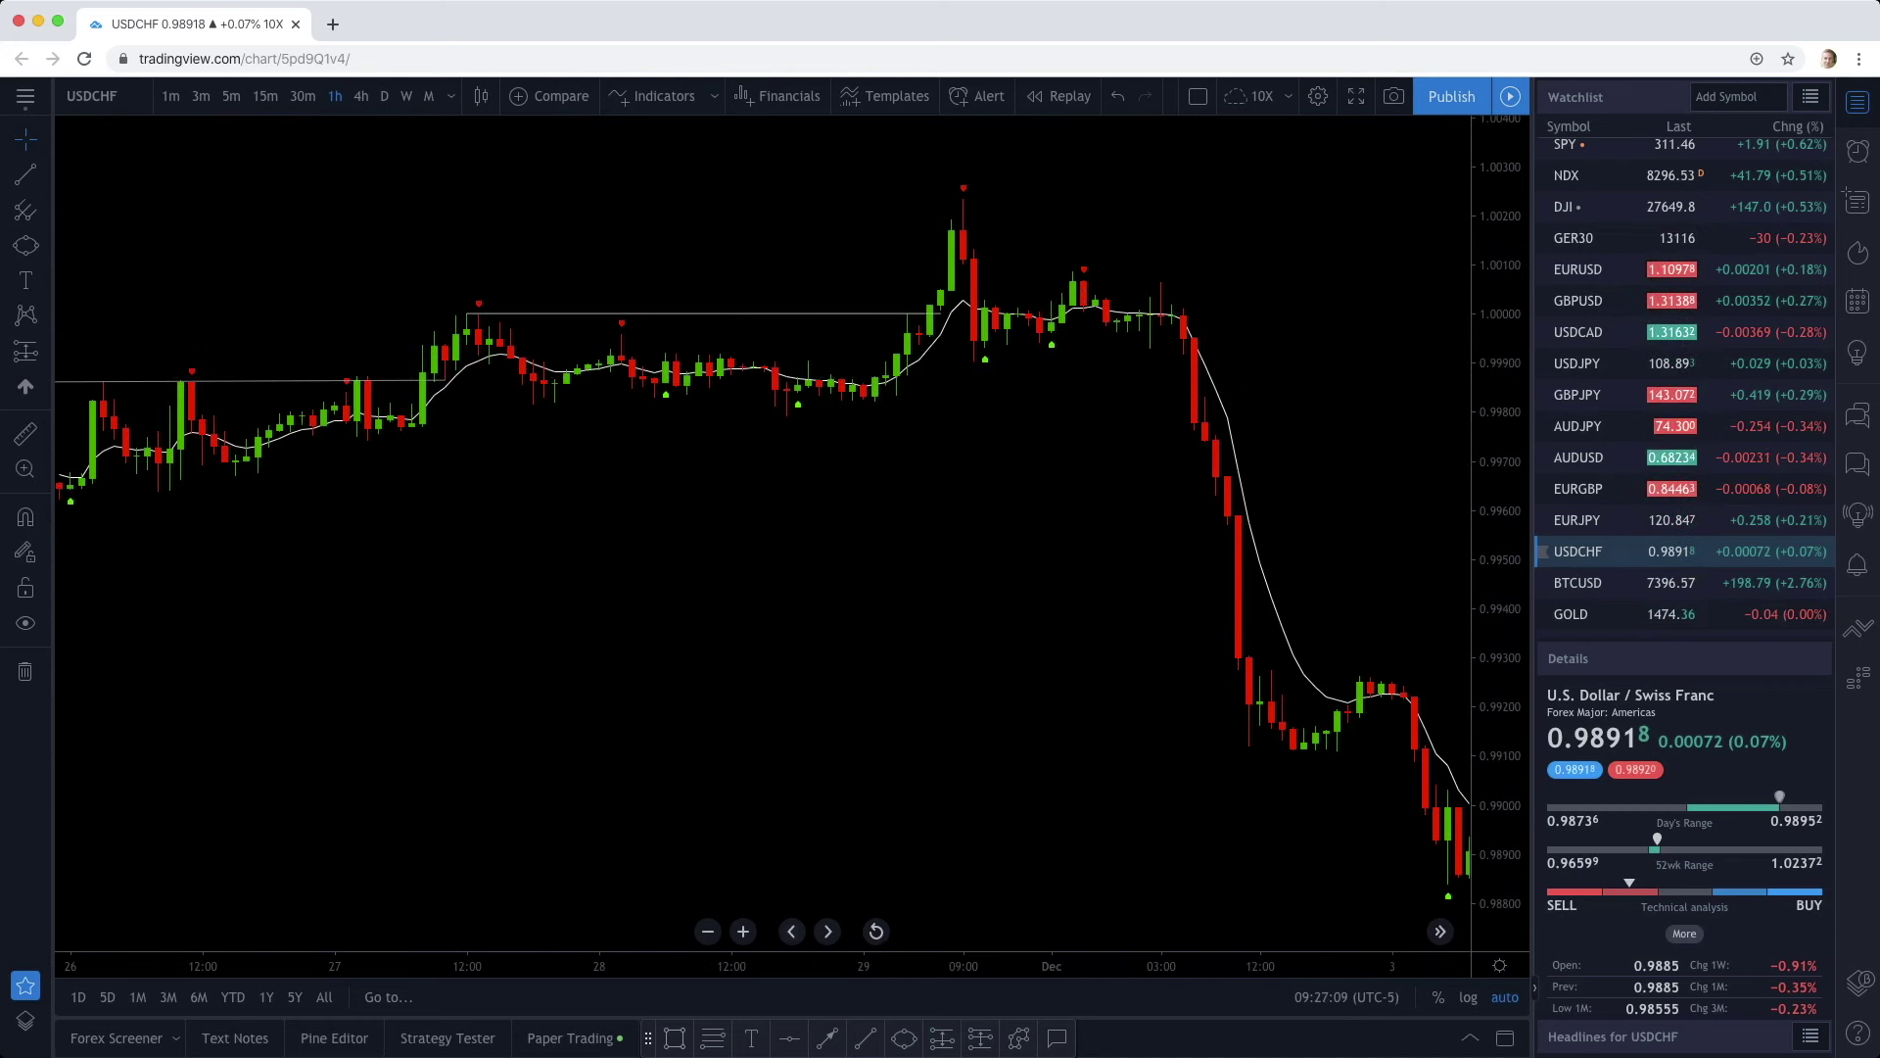
pyautogui.click(675, 1038)
pyautogui.moveTo(1074, 307)
pyautogui.mouseDown()
pyautogui.moveTo(1116, 264)
pyautogui.moveTo(1227, 264)
pyautogui.mouseUp()
pyautogui.click(1077, 499)
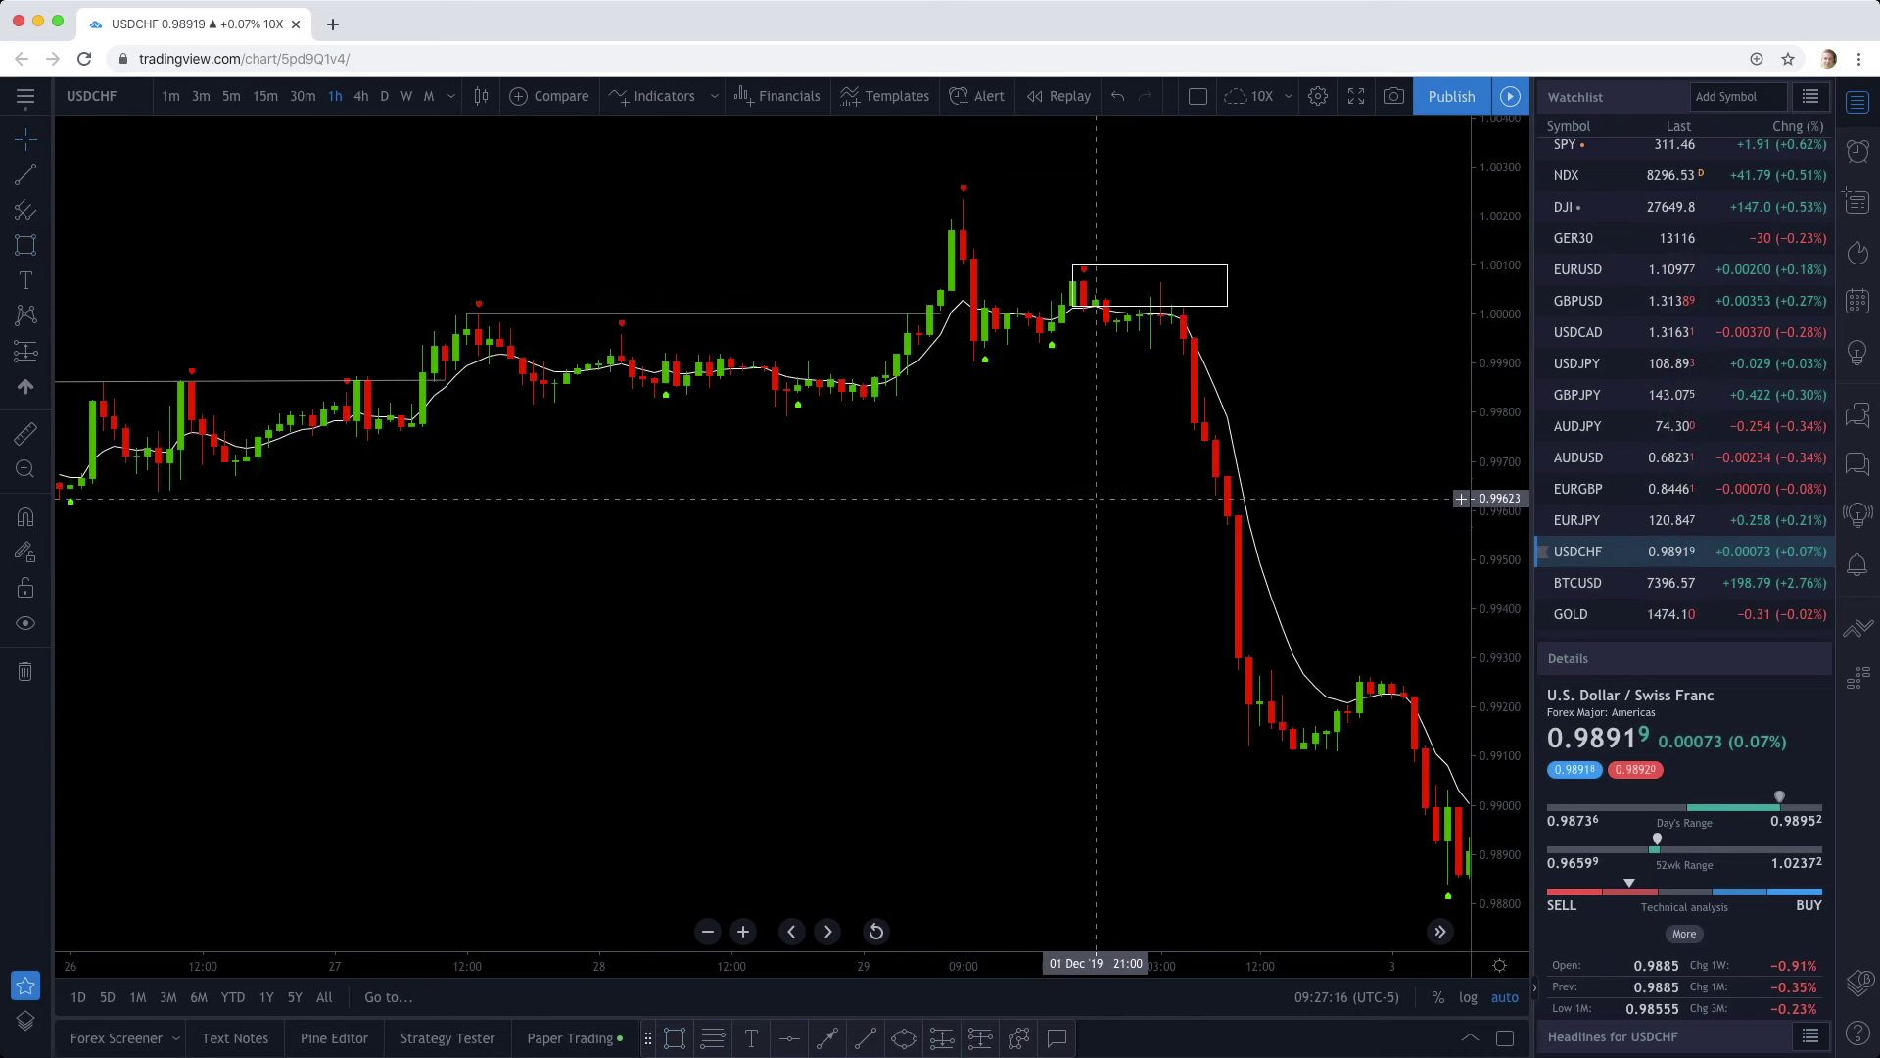
# - Draw a horizontal level line across the middle of the rectangle
pyautogui.hotkey('alt', 't')
pyautogui.moveTo(1074, 288); pyautogui.dragTo(1227, 288)
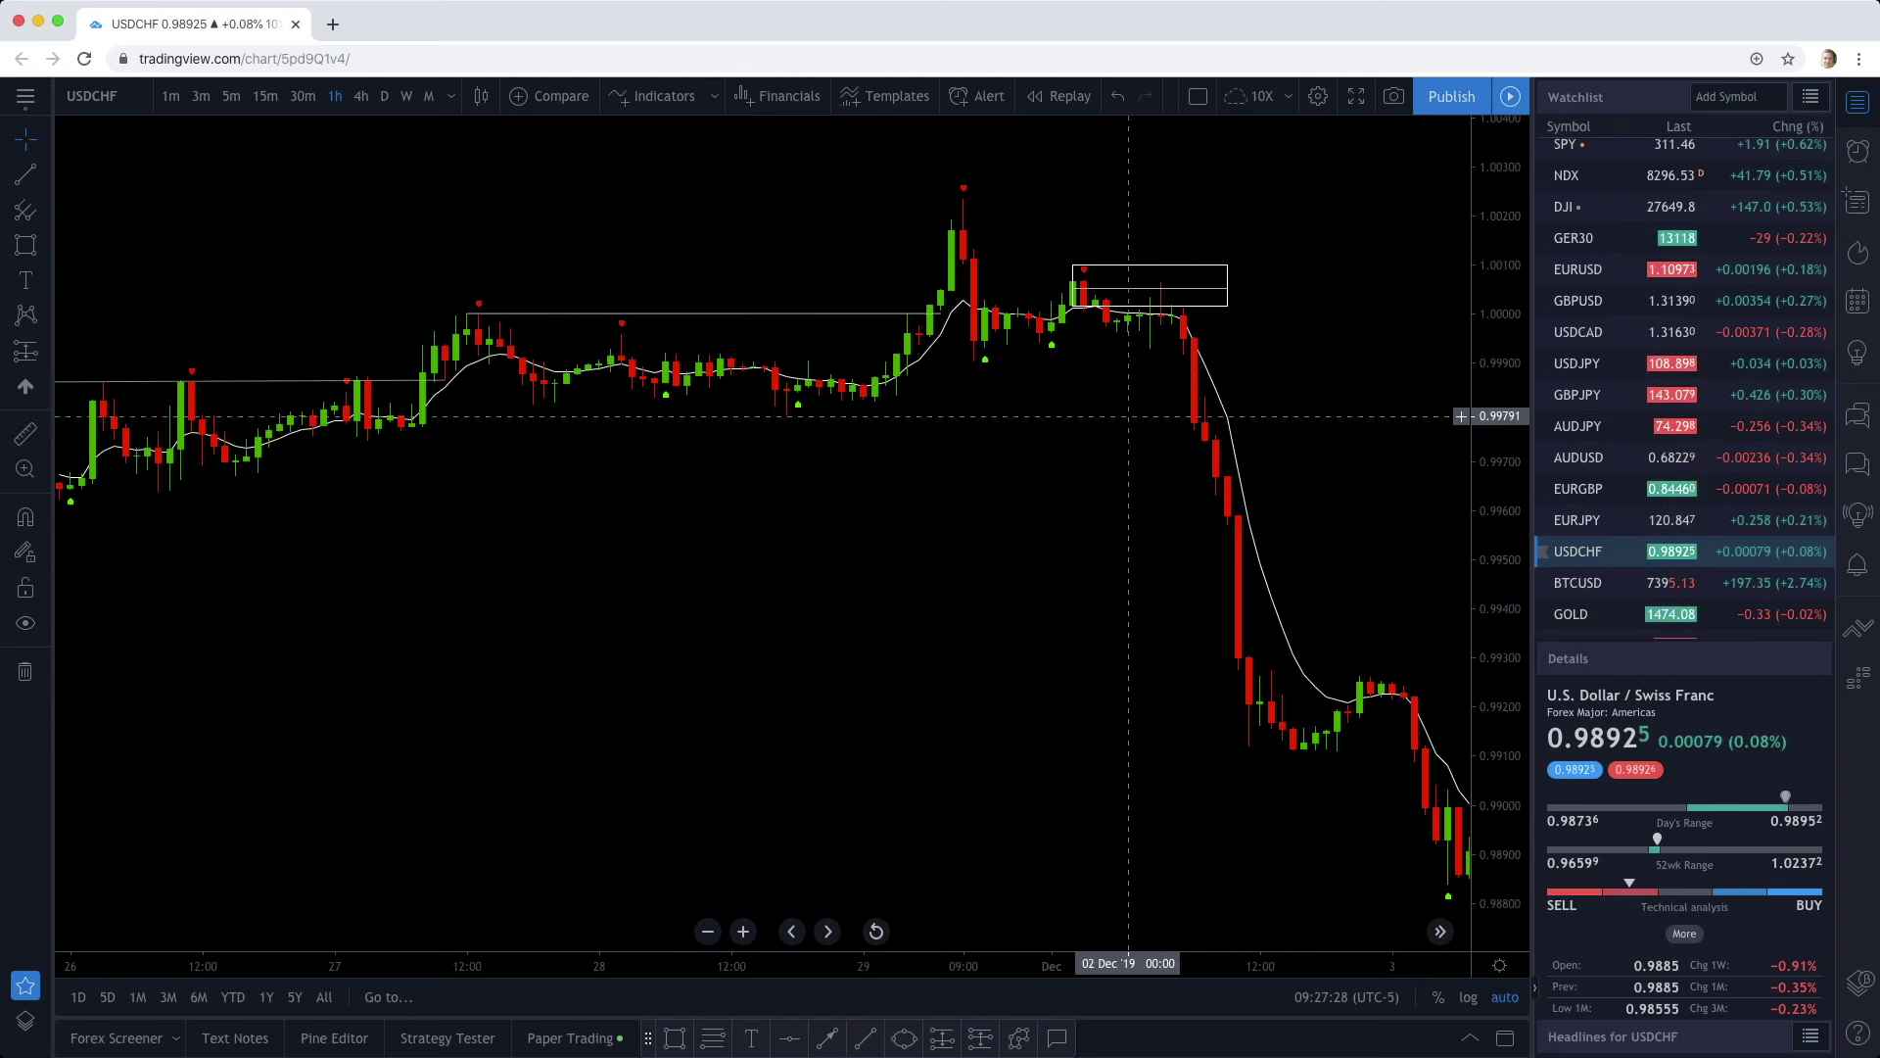
pyautogui.moveTo(1064, 429); pyautogui.dragTo(692, 446)
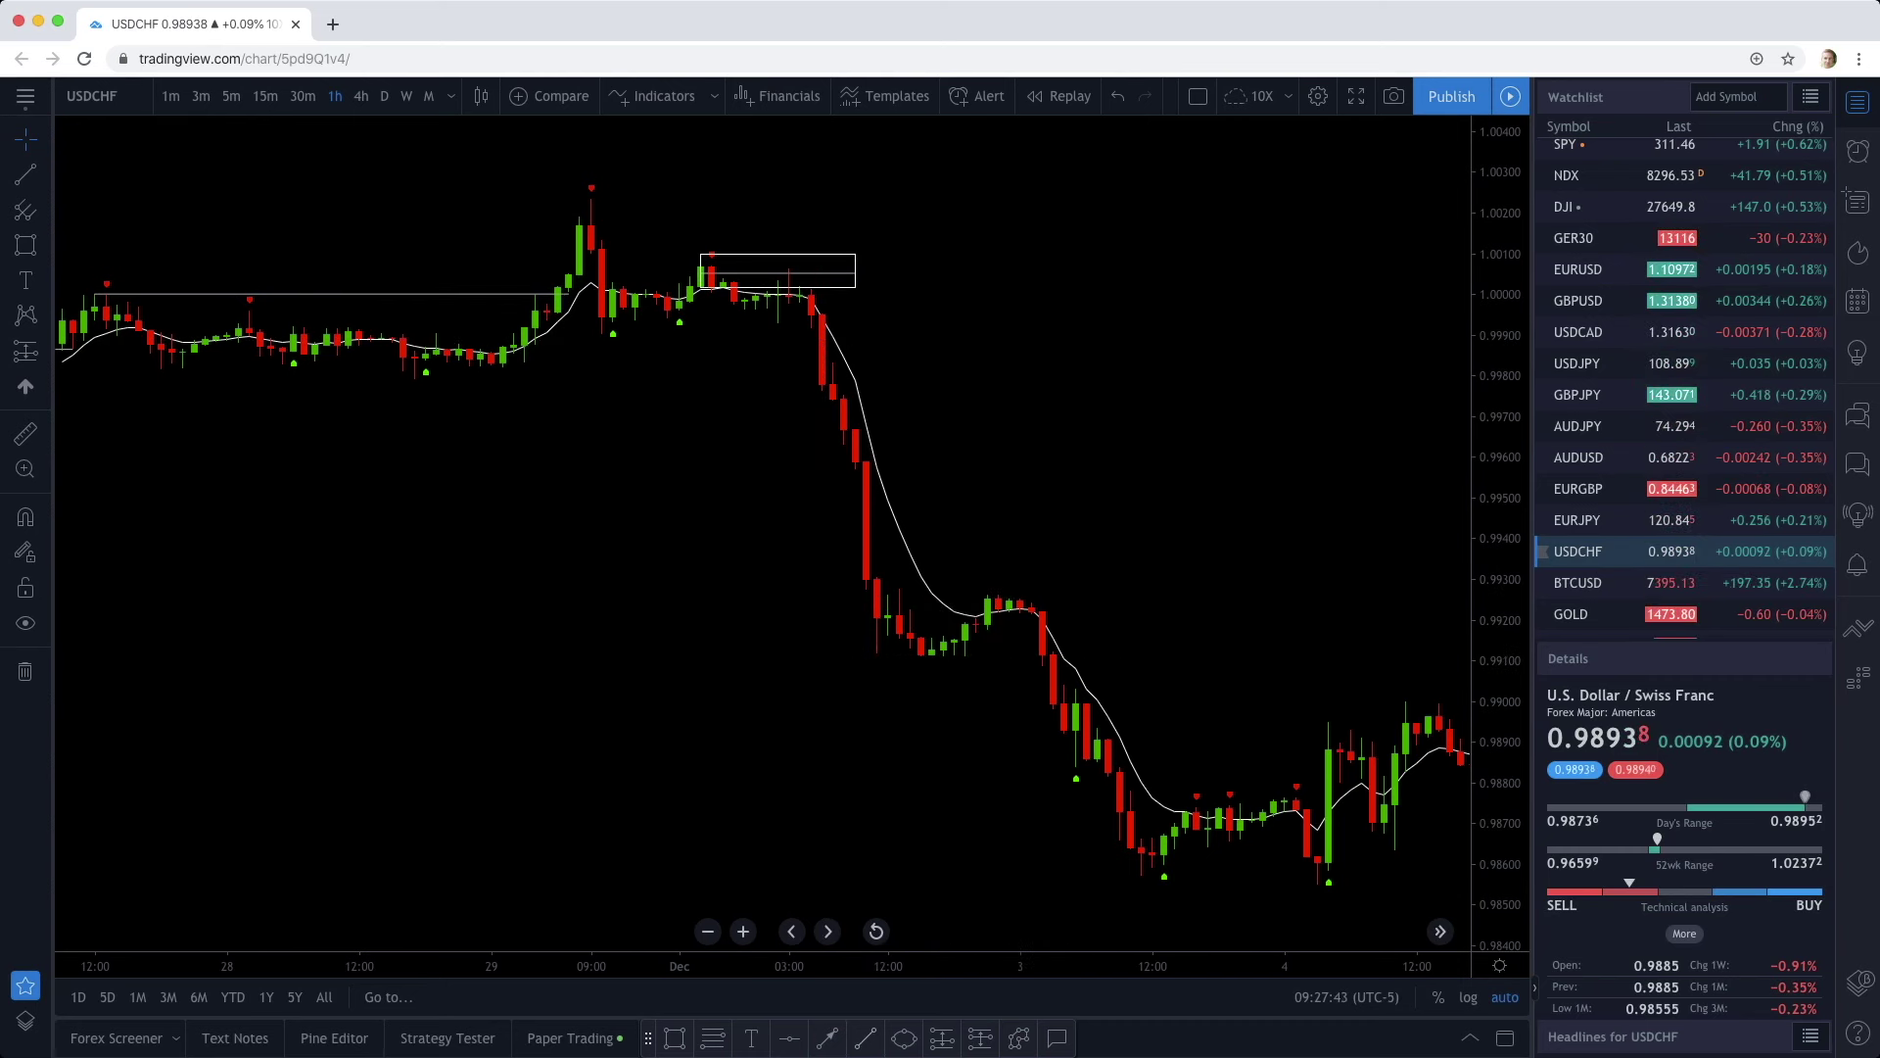
# - Draw short level lines at the USDCHF pullback high and at the following consolidation
pyautogui.hotkey('alt', 't')
pyautogui.click(988, 589)
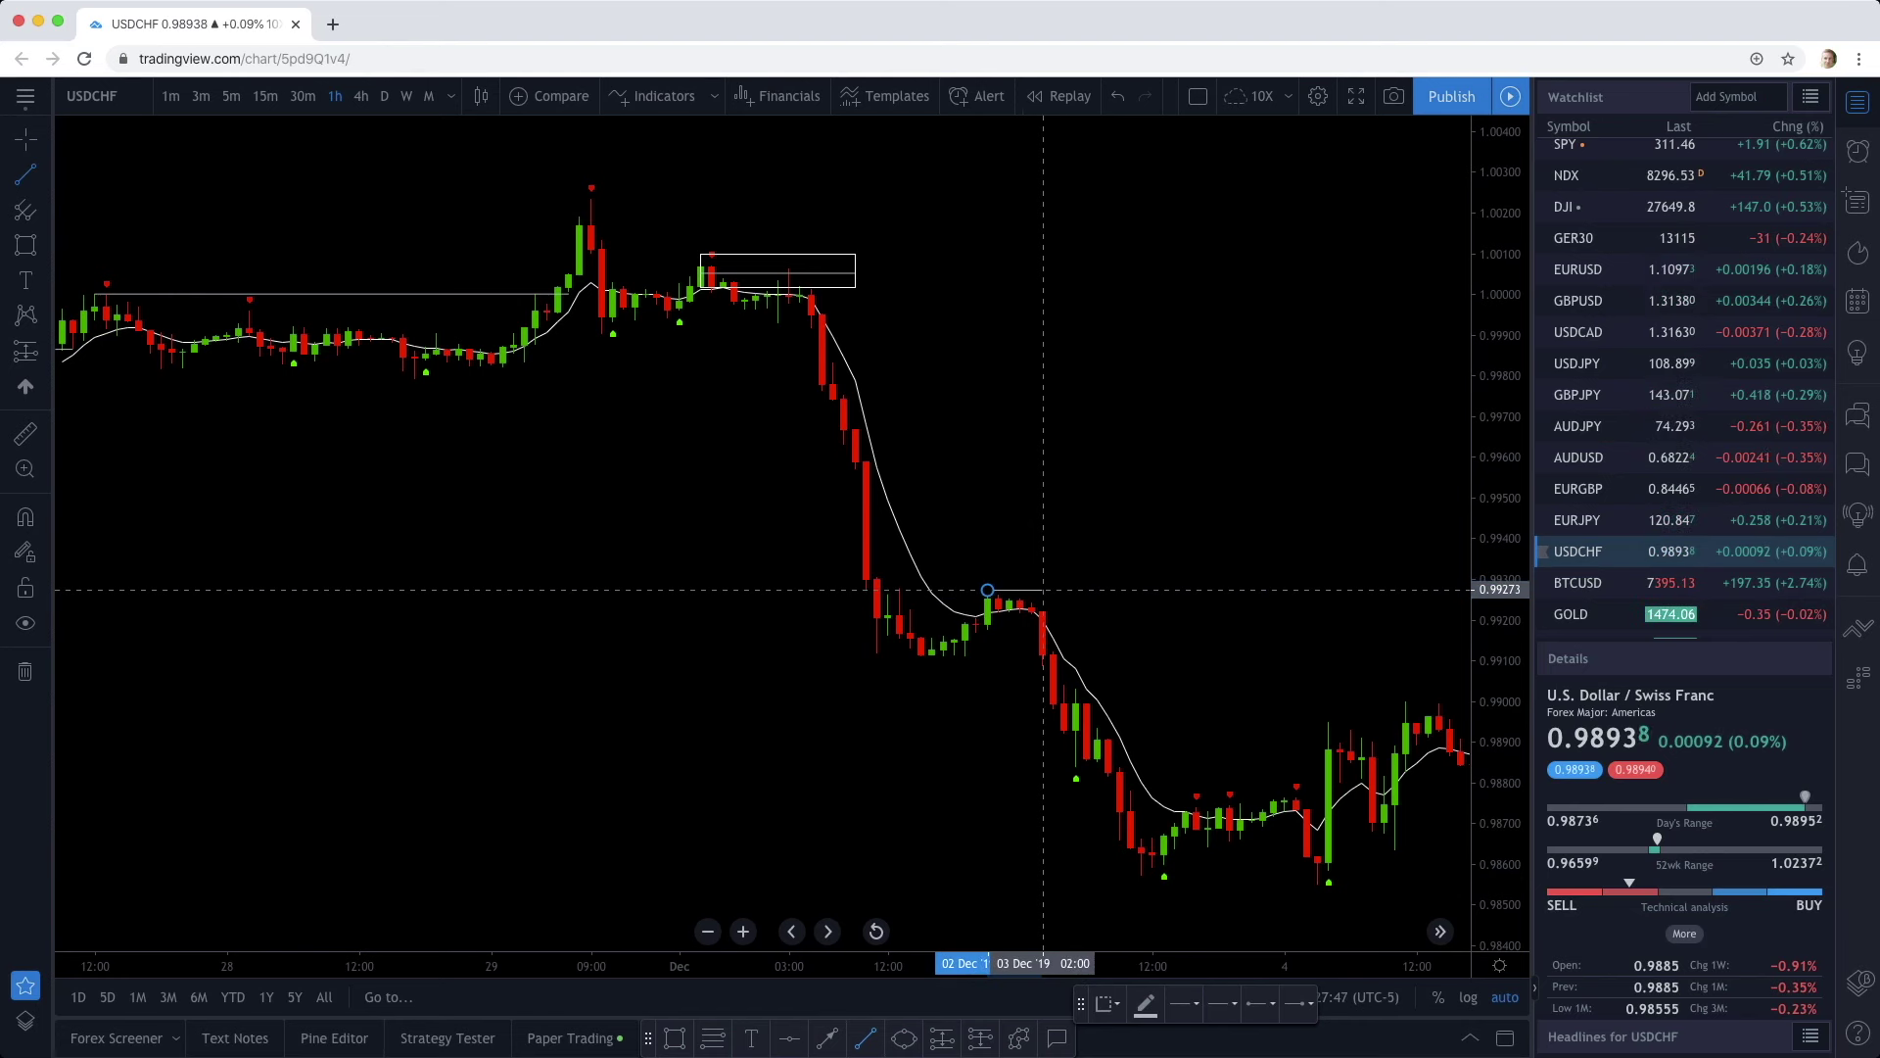
pyautogui.click(1043, 590)
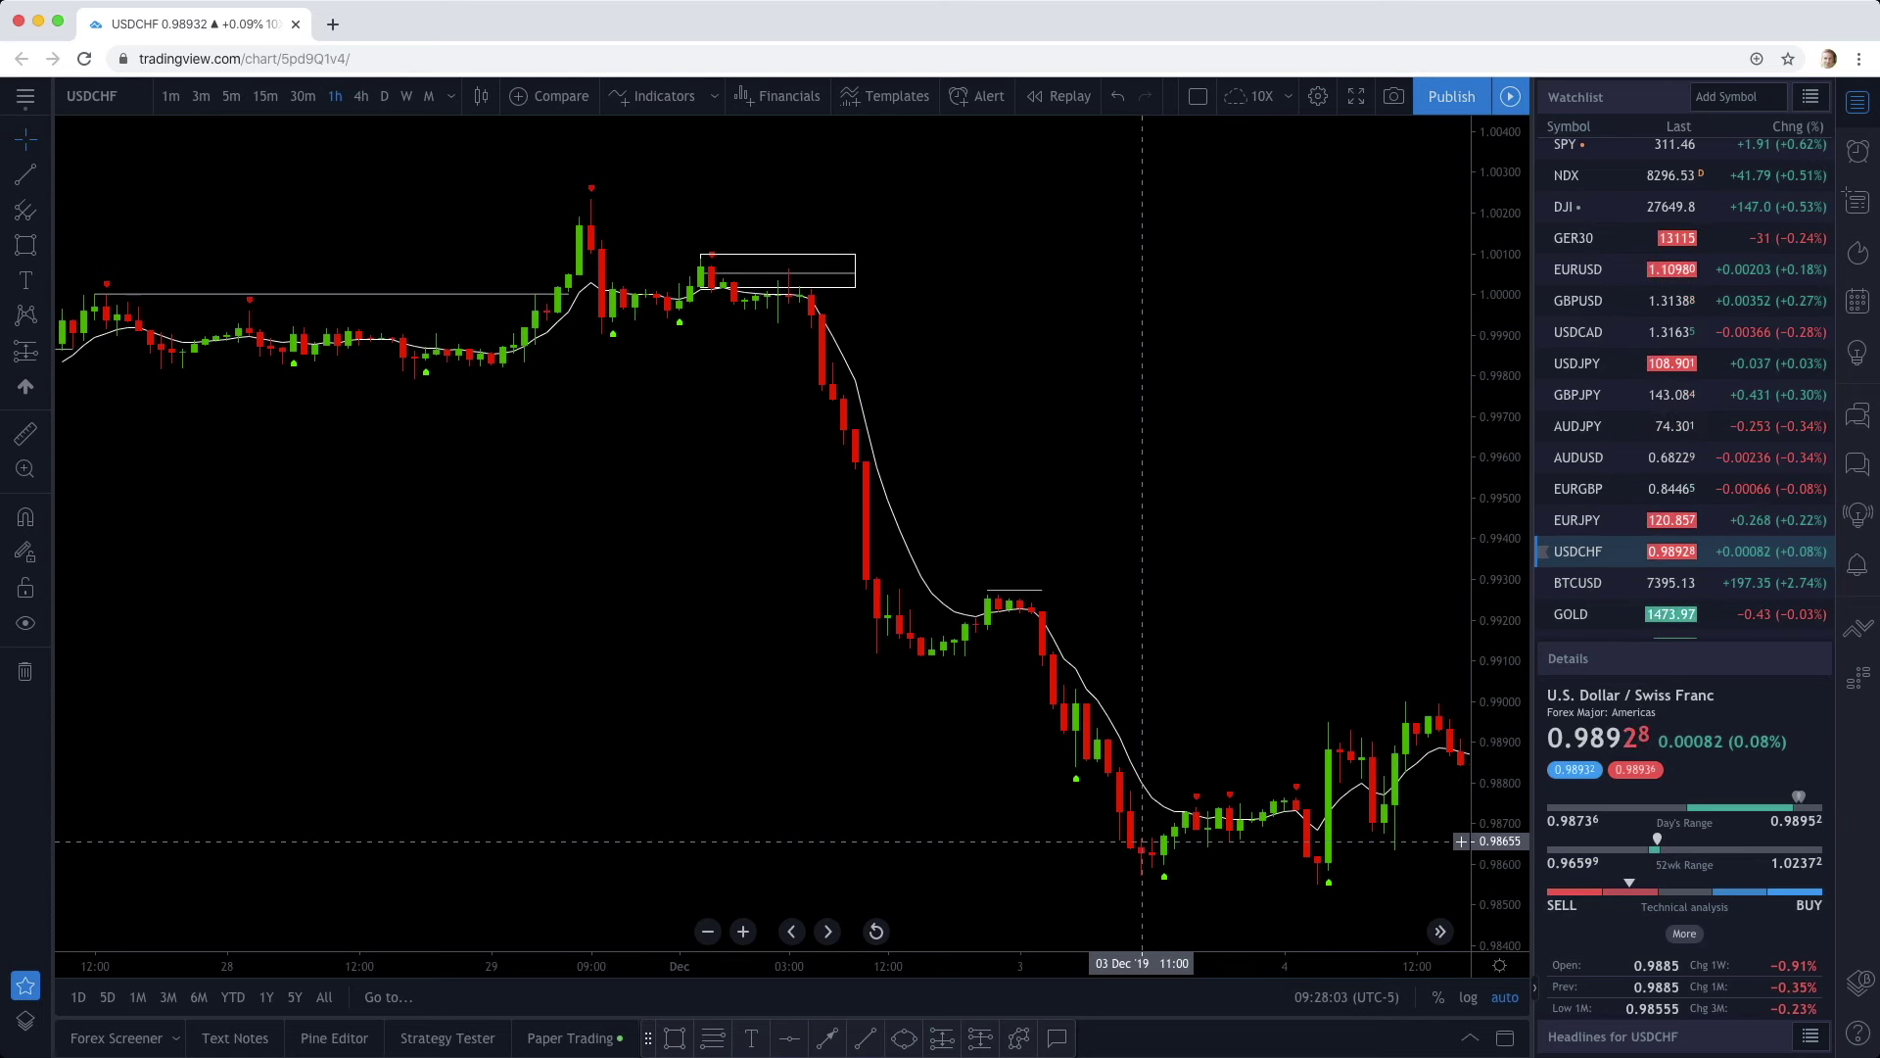
pyautogui.hscroll(2, 1091, 592)
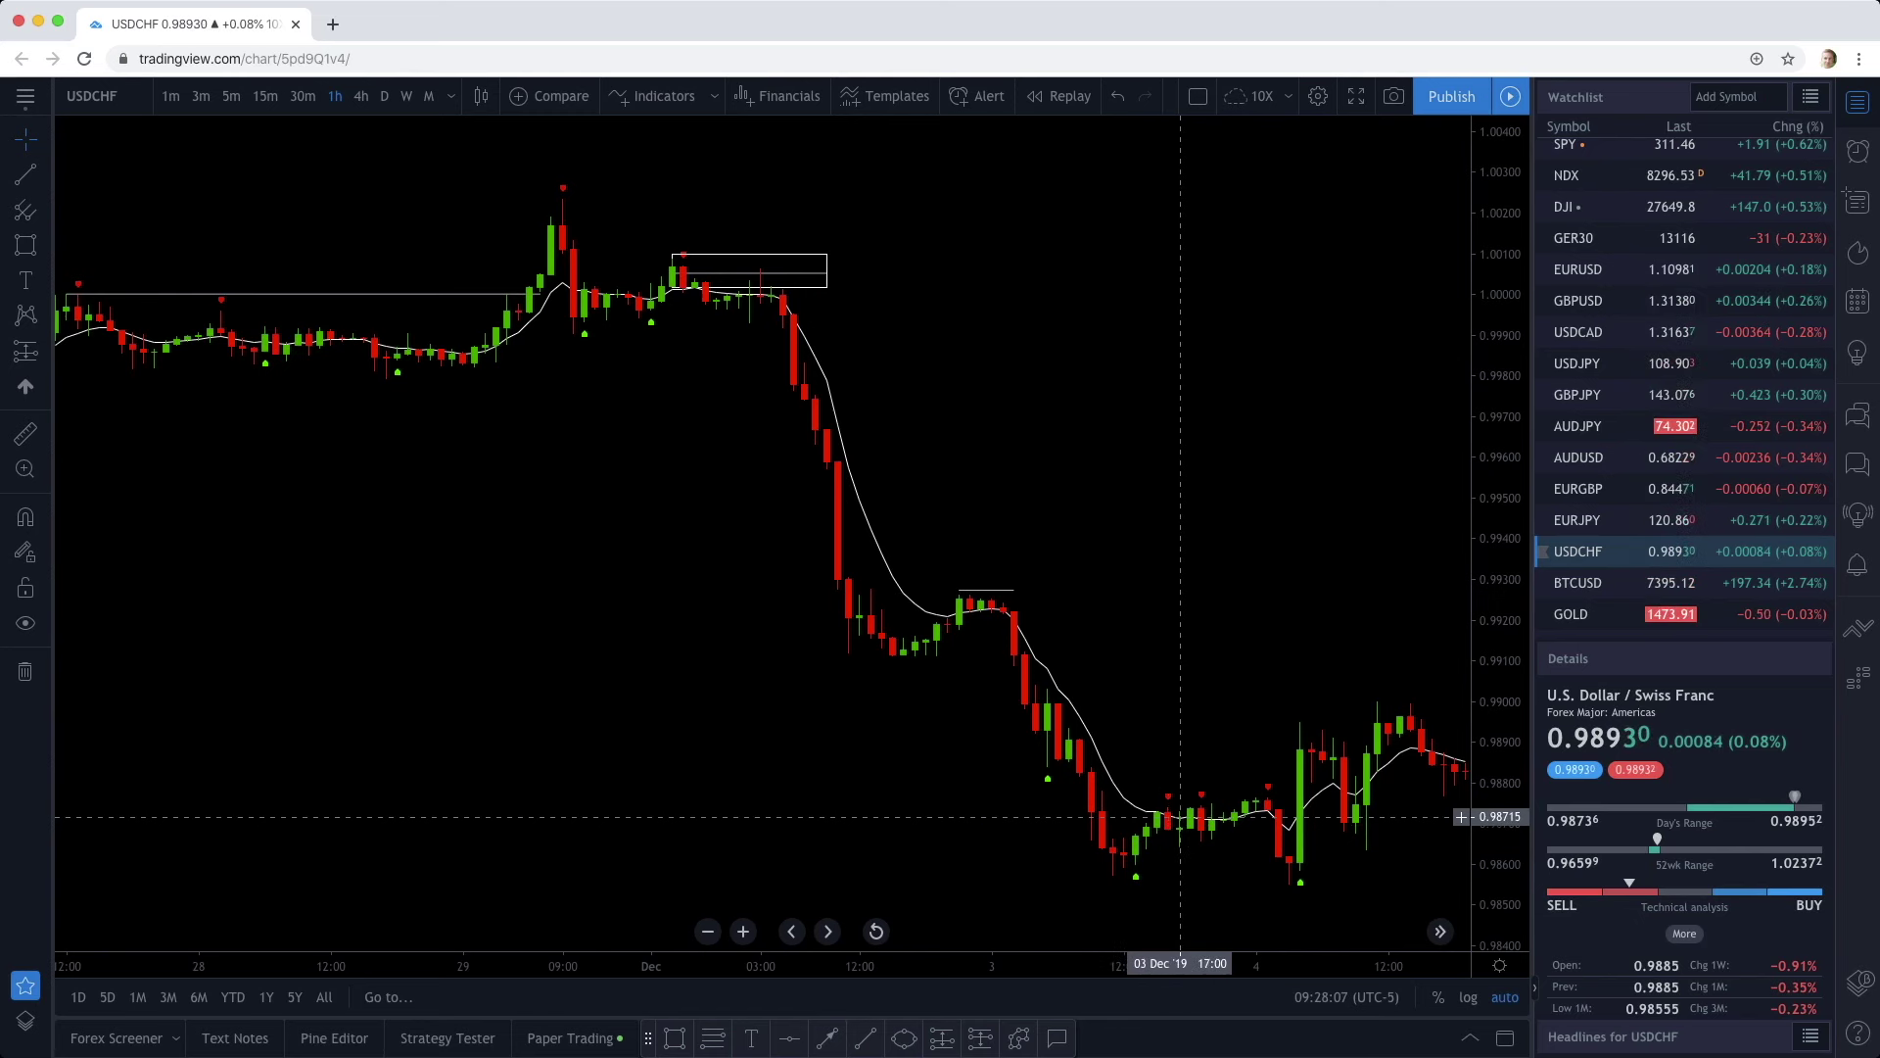
pyautogui.hotkey('alt', 't')
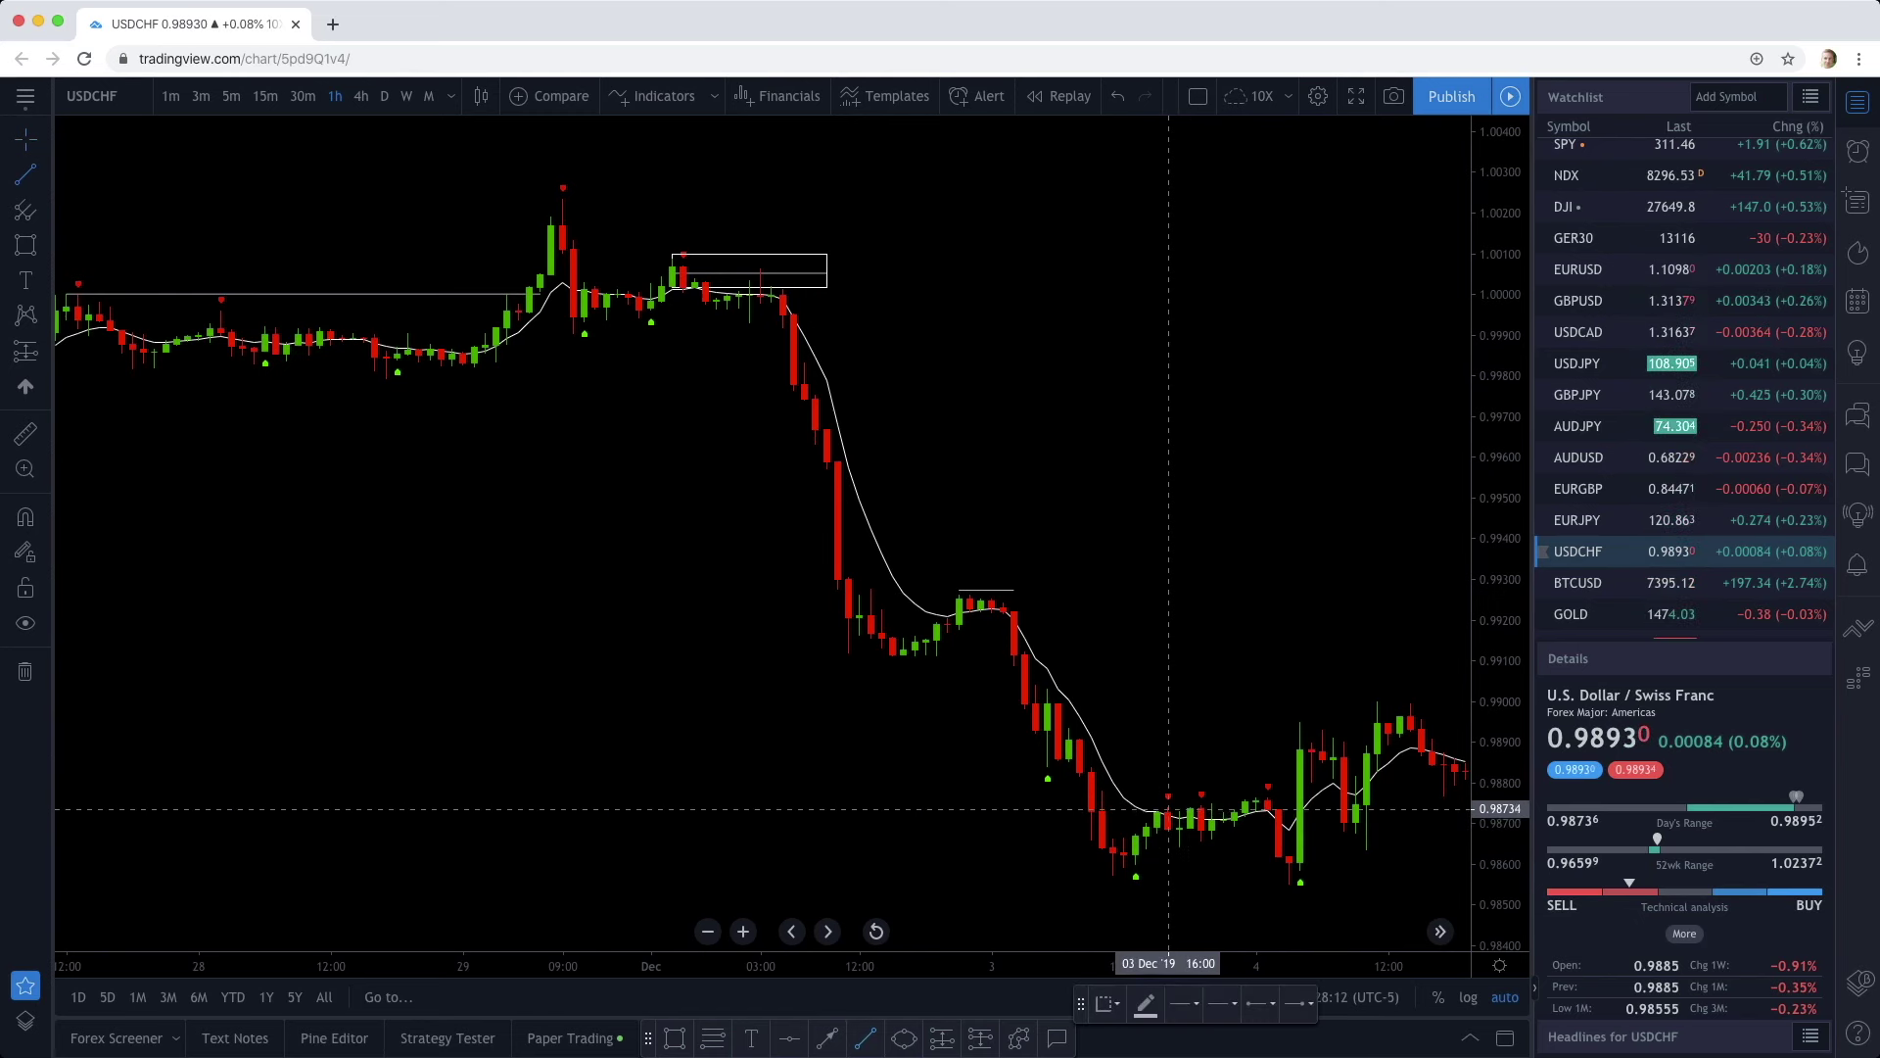
pyautogui.click(1189, 808)
pyautogui.click(1245, 806)
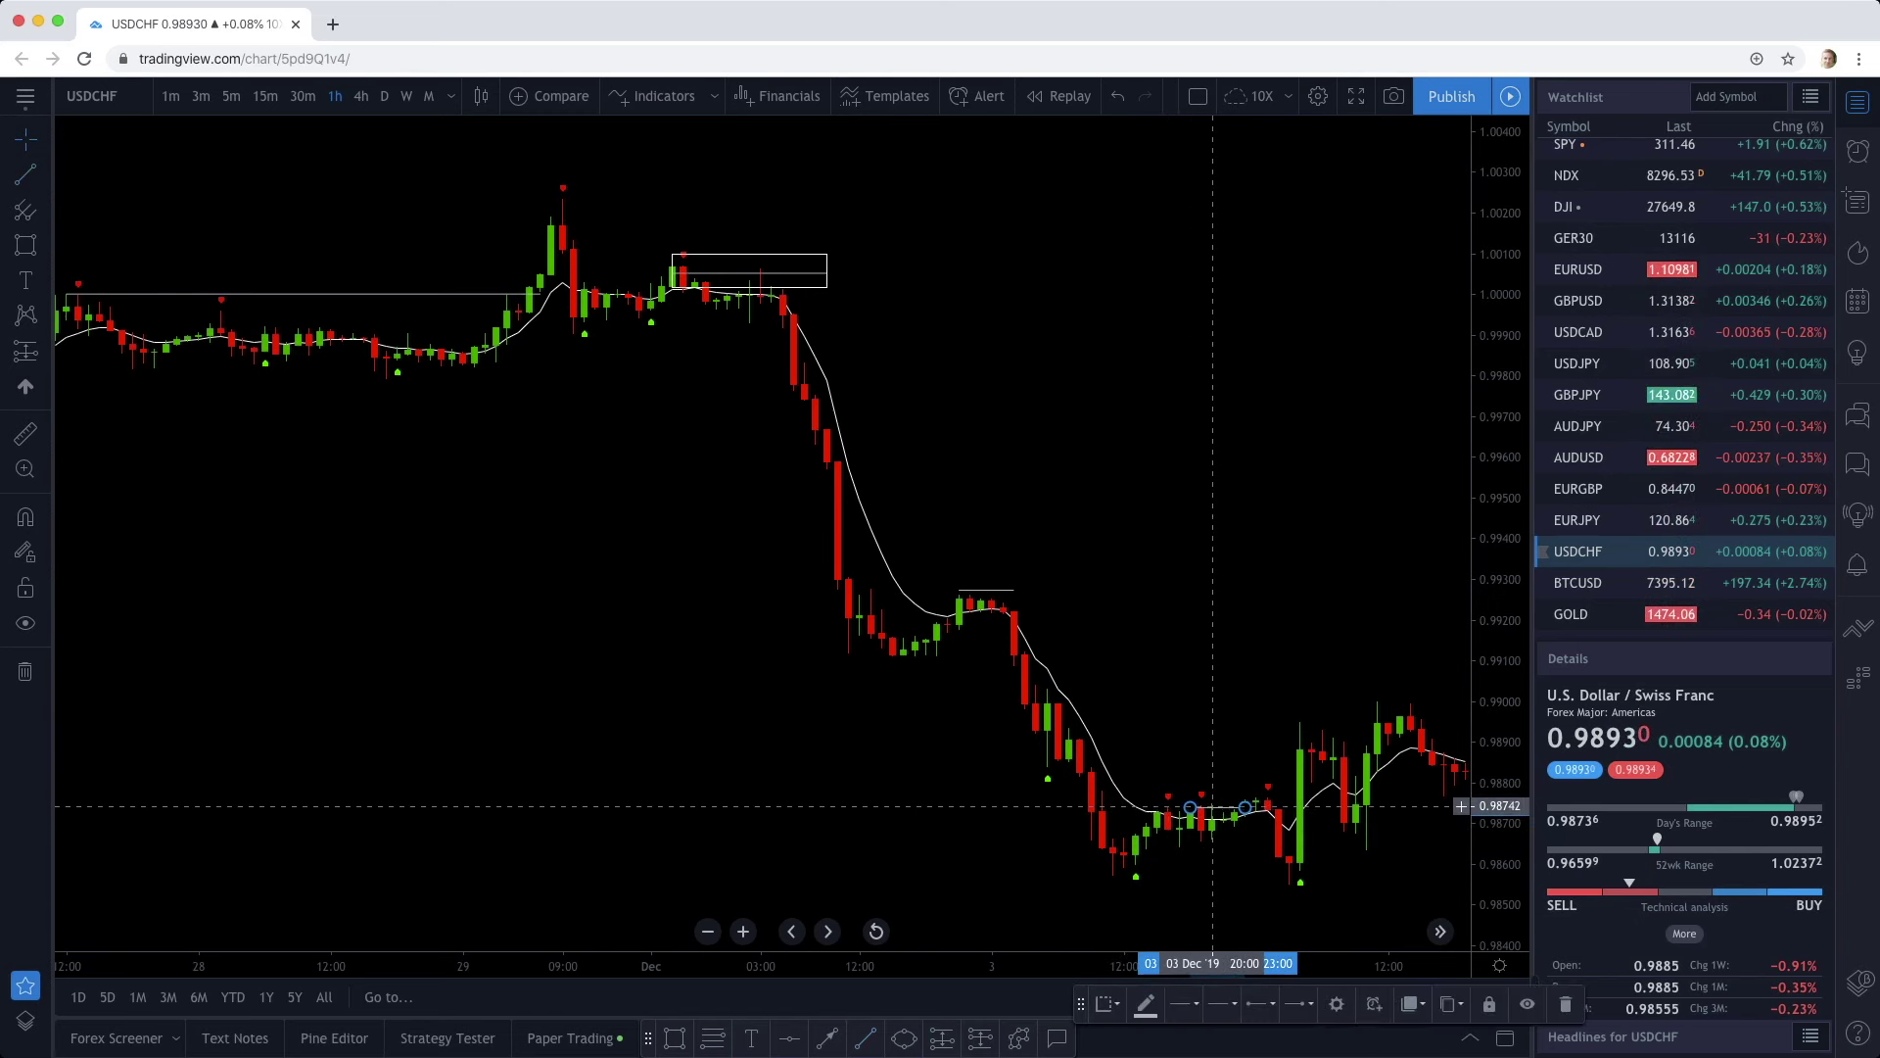
pyautogui.click(1180, 805)
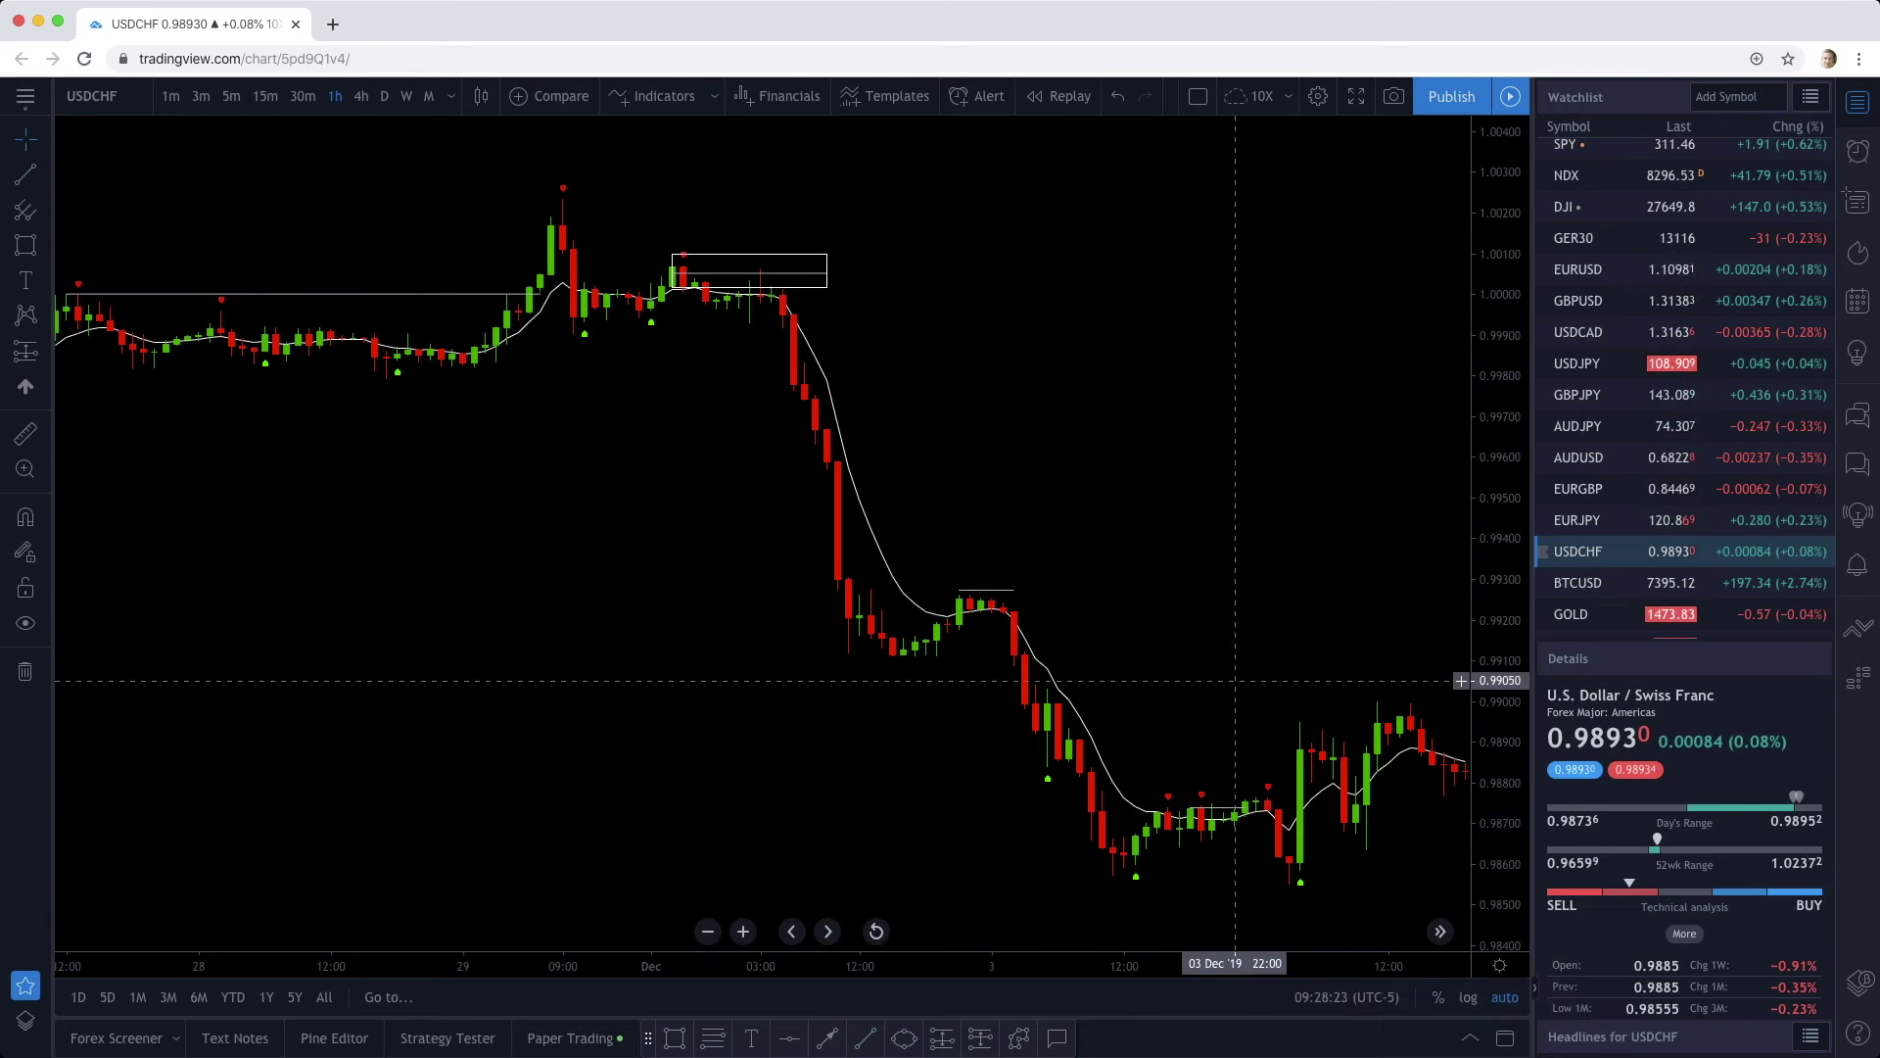
# - Draw a support line along the 3 Dec lows near 0.9858, then open USDJPY
pyautogui.hscroll(5, 978, 850)
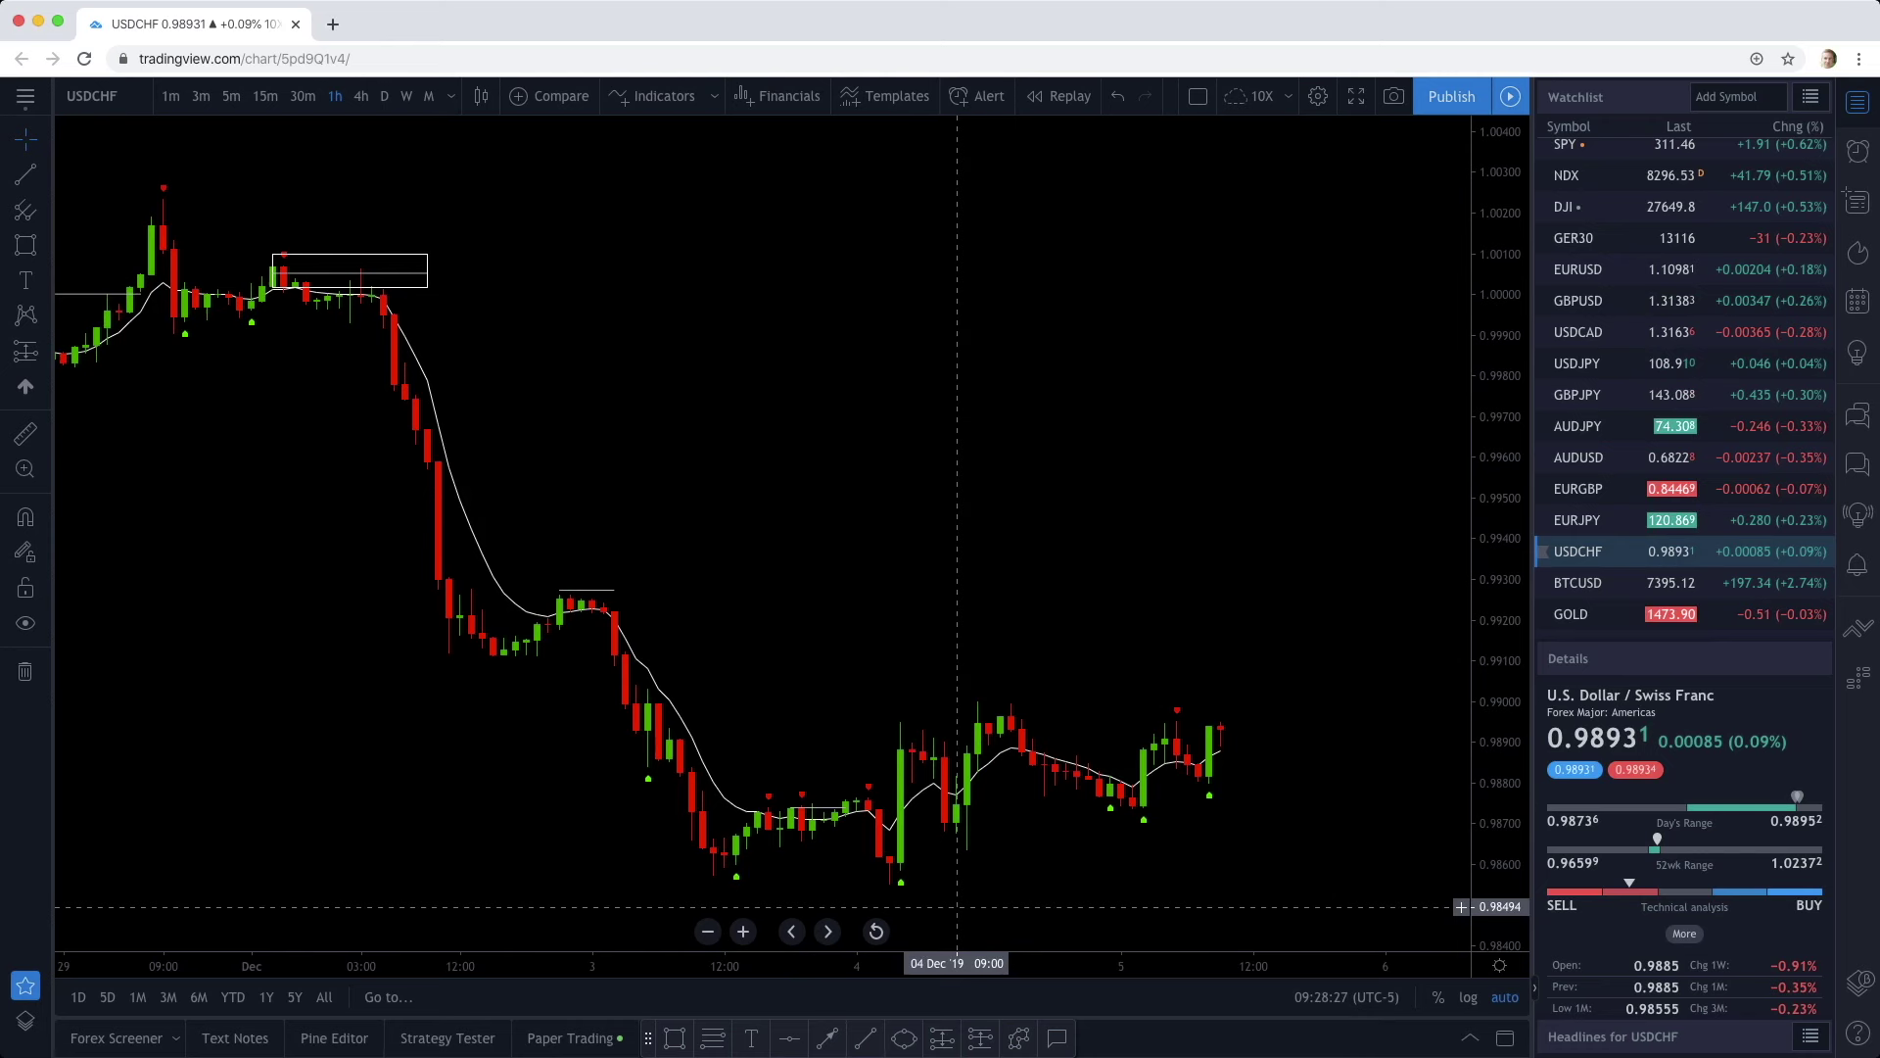
pyautogui.hotkey('alt', 't')
pyautogui.moveTo(713, 874); pyautogui.dragTo(1321, 874)
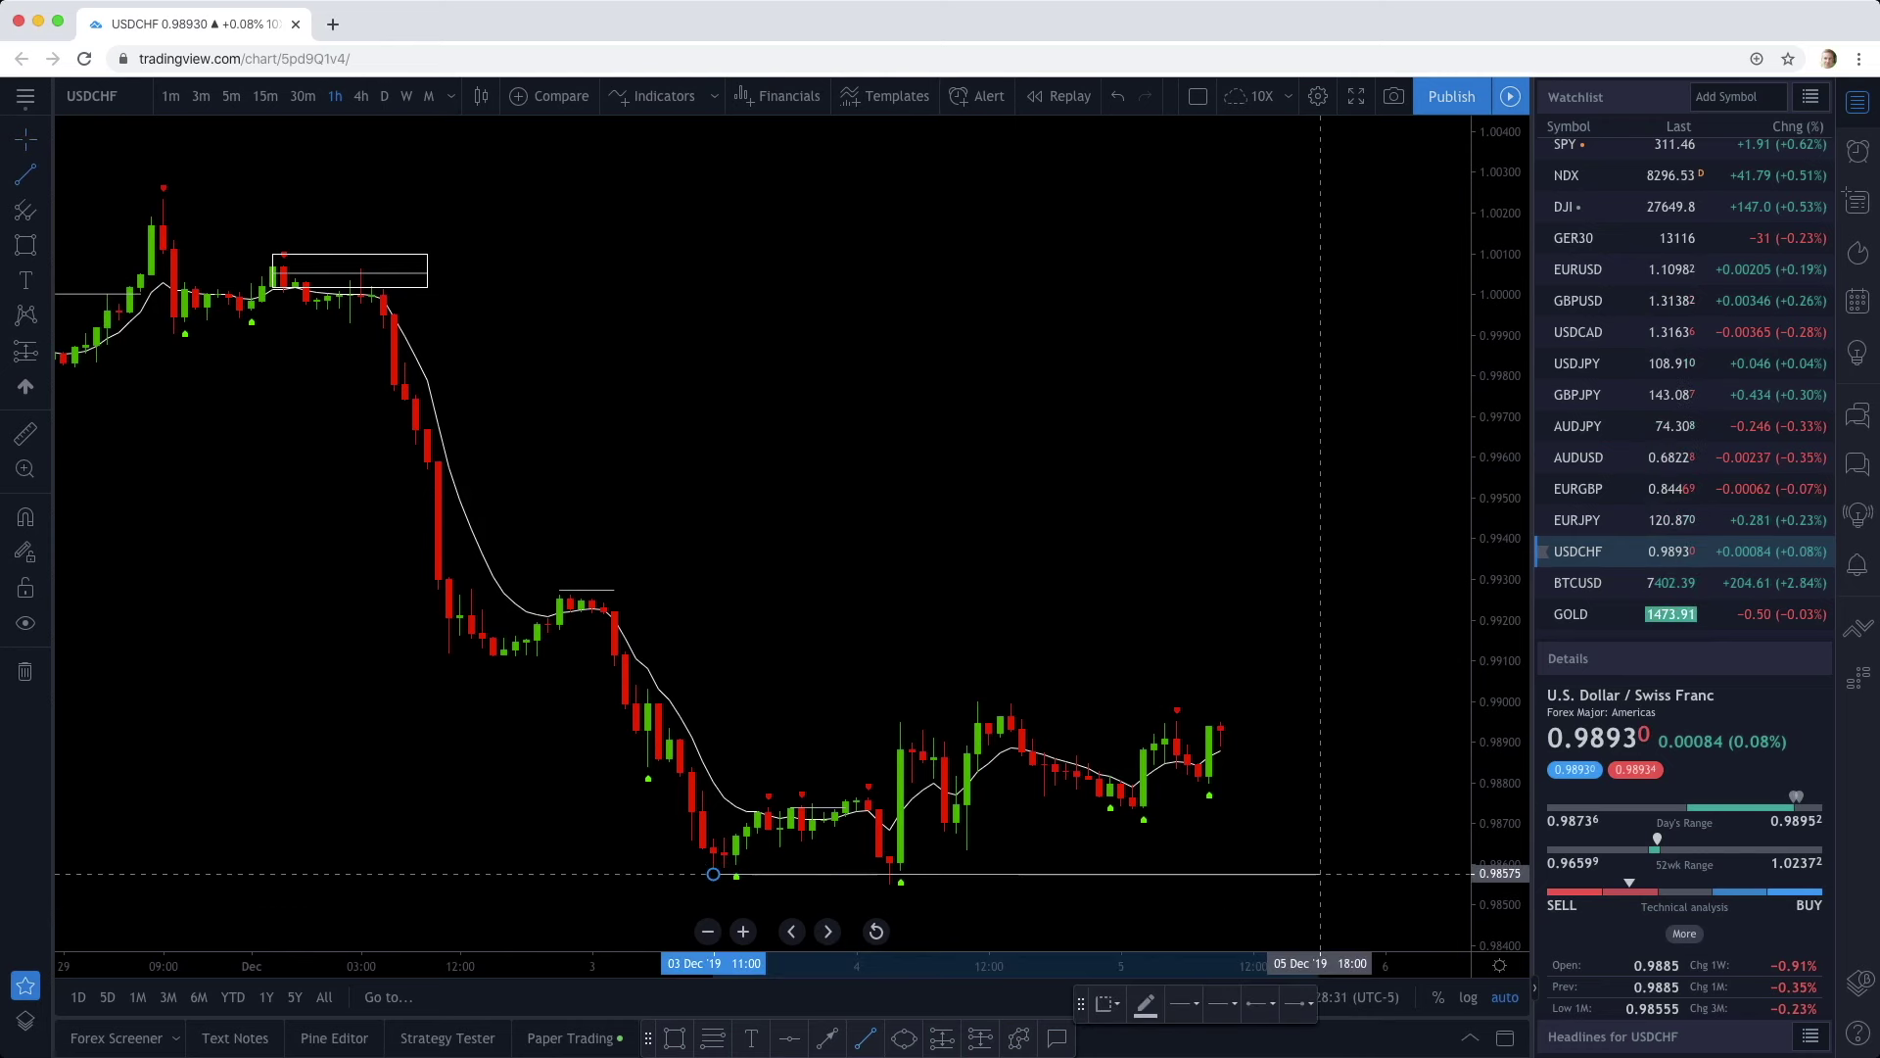
pyautogui.click(1273, 896)
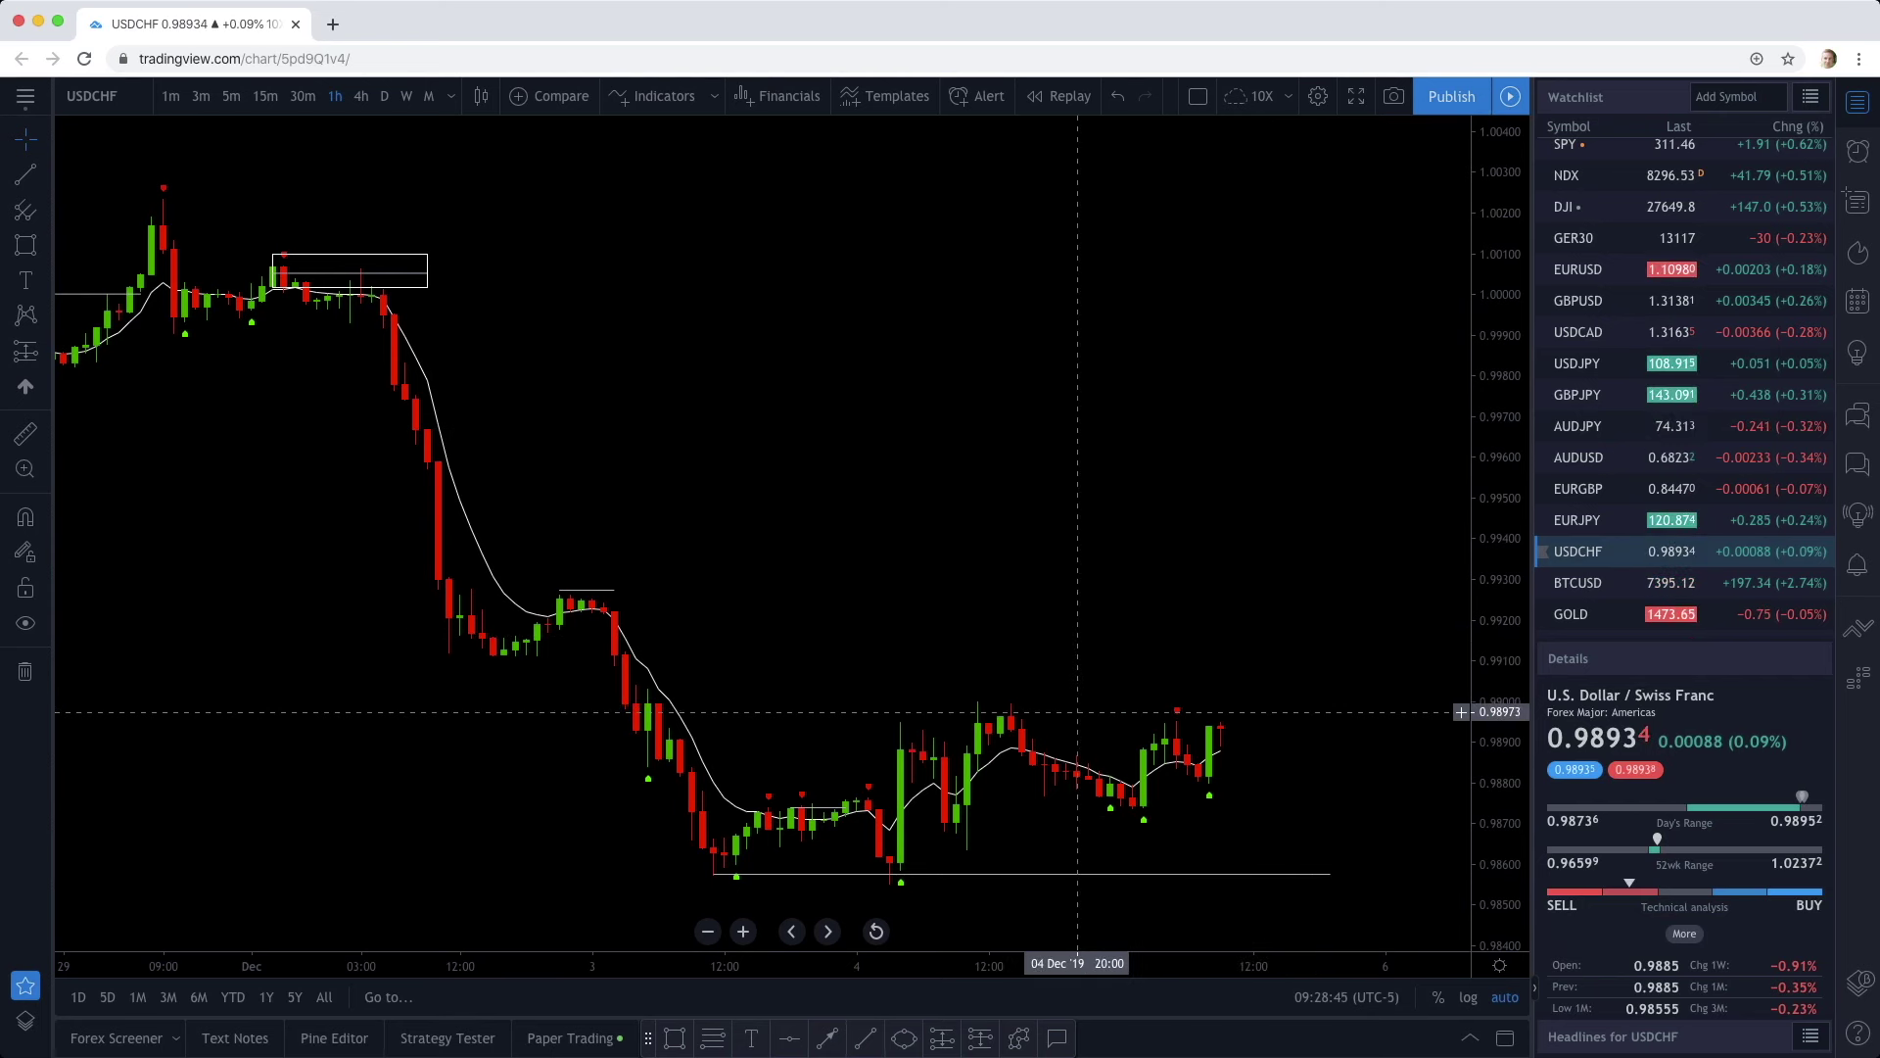
pyautogui.click(1587, 363)
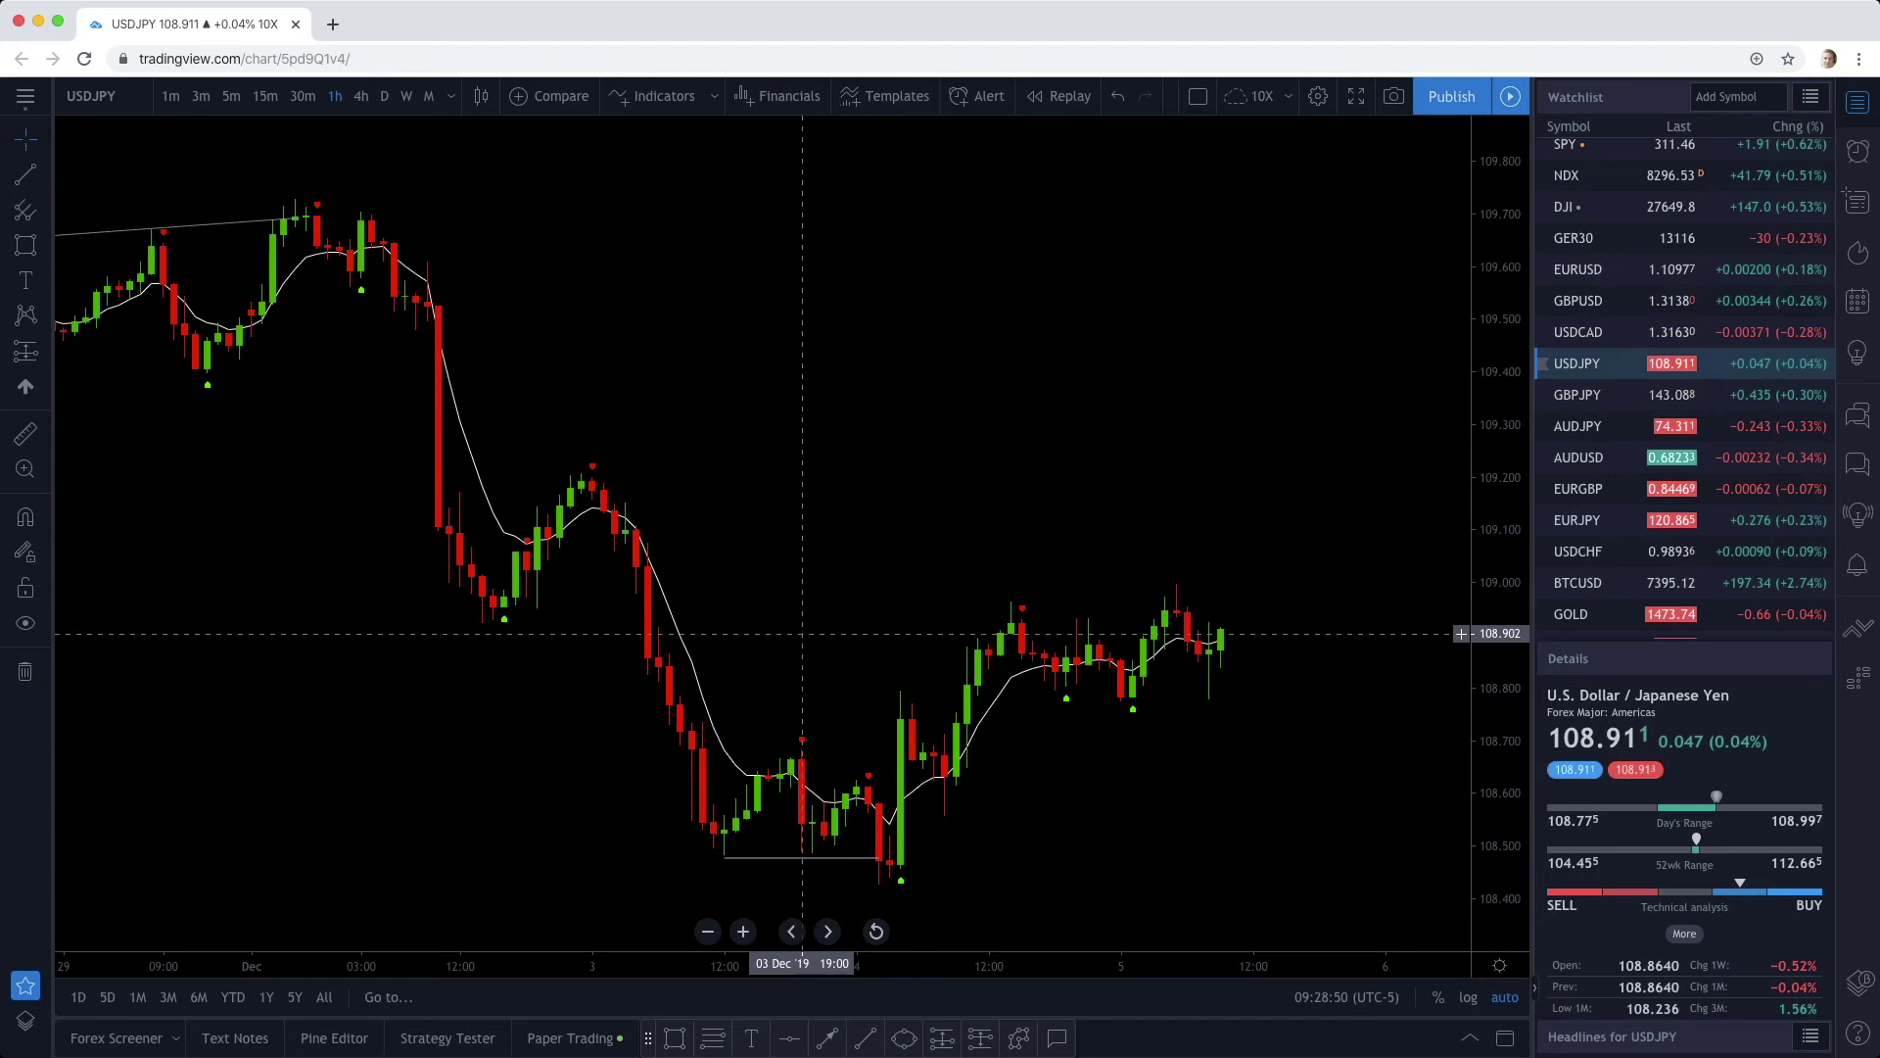
pyautogui.moveTo(857, 643); pyautogui.dragTo(1362, 706)
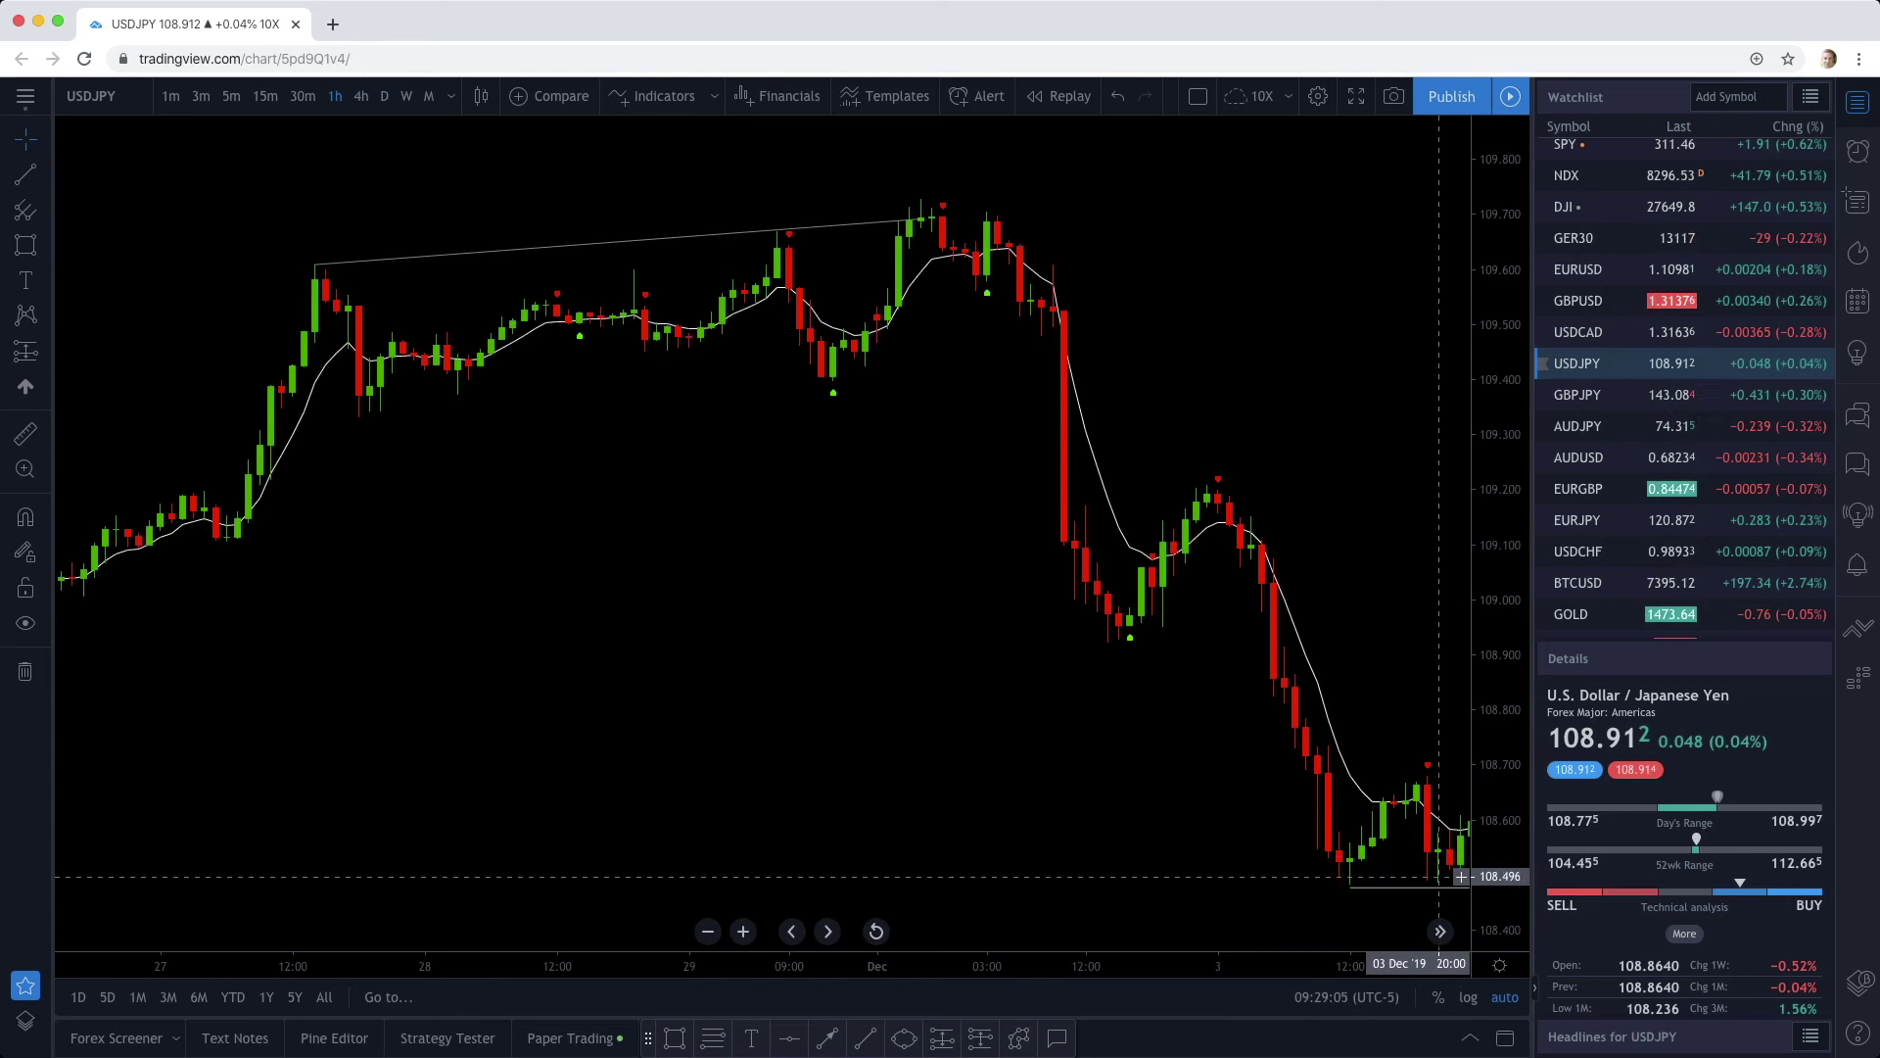
pyautogui.moveTo(1196, 807); pyautogui.dragTo(1192, 805)
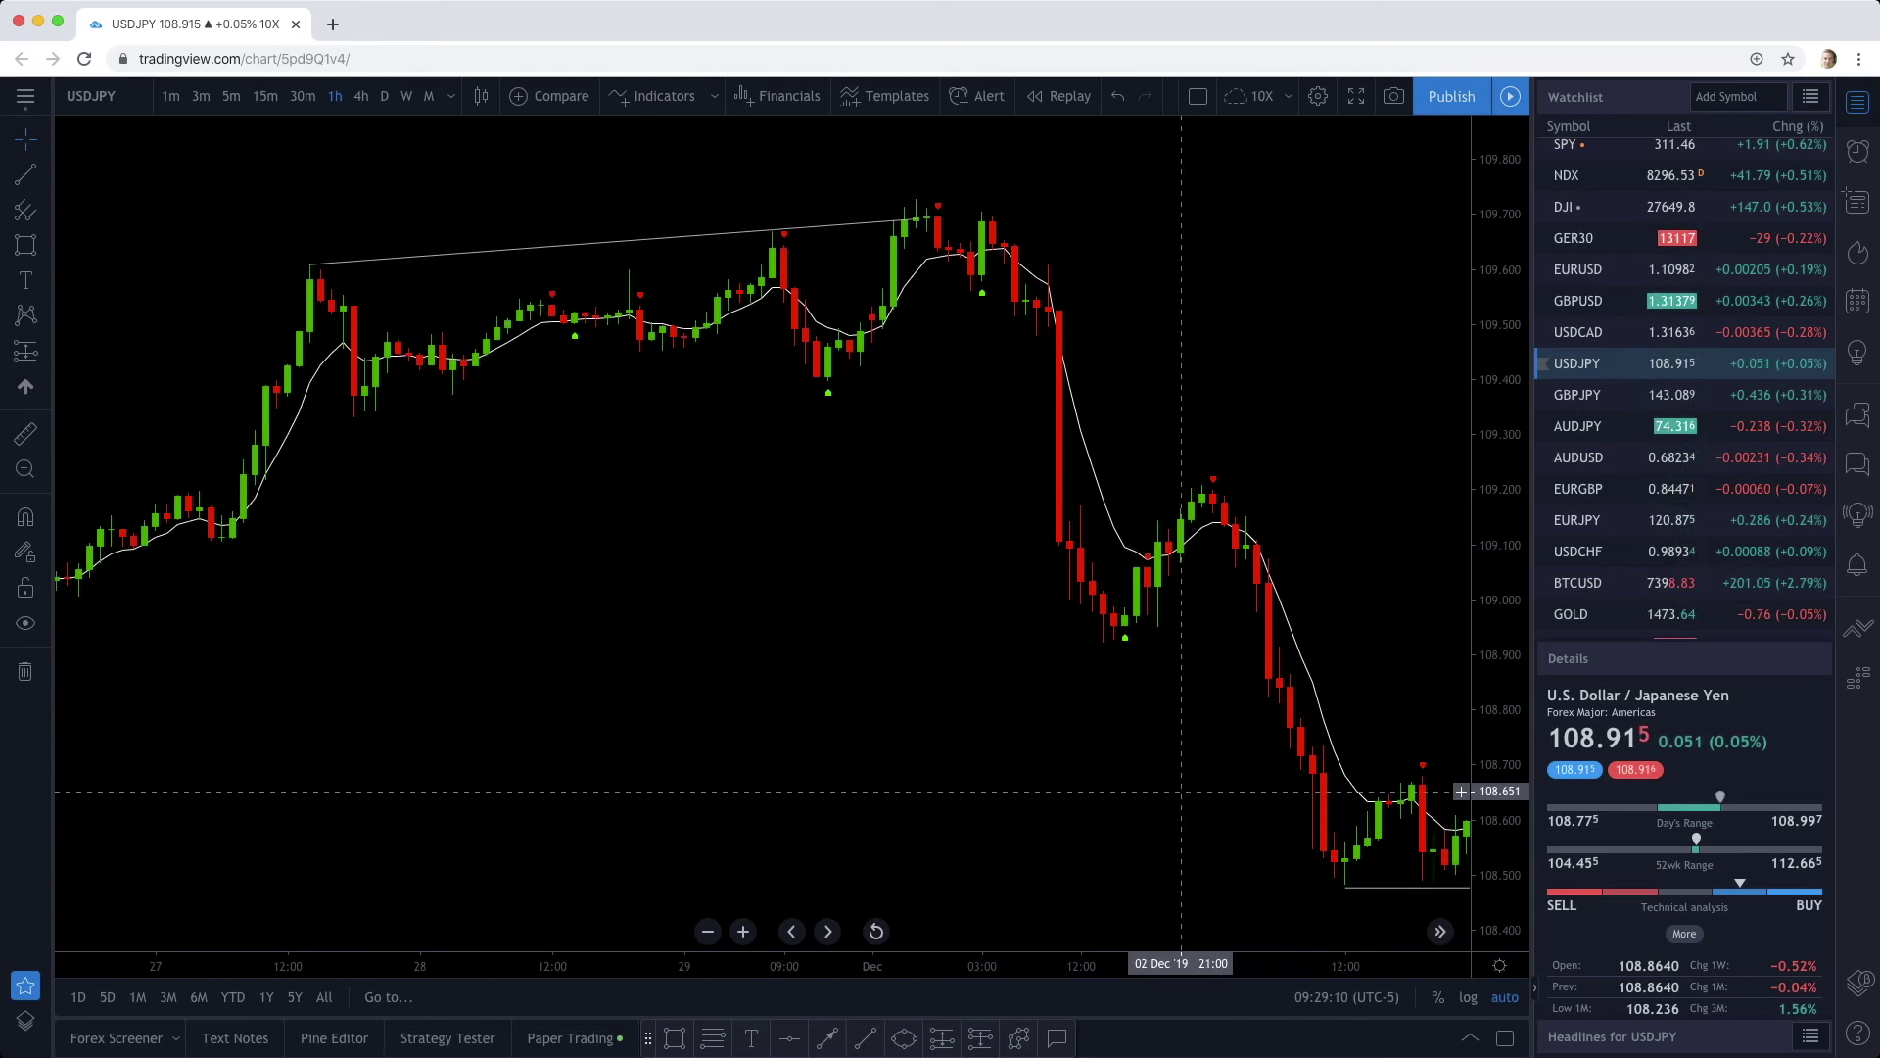
pyautogui.hscroll(4, 1170, 791)
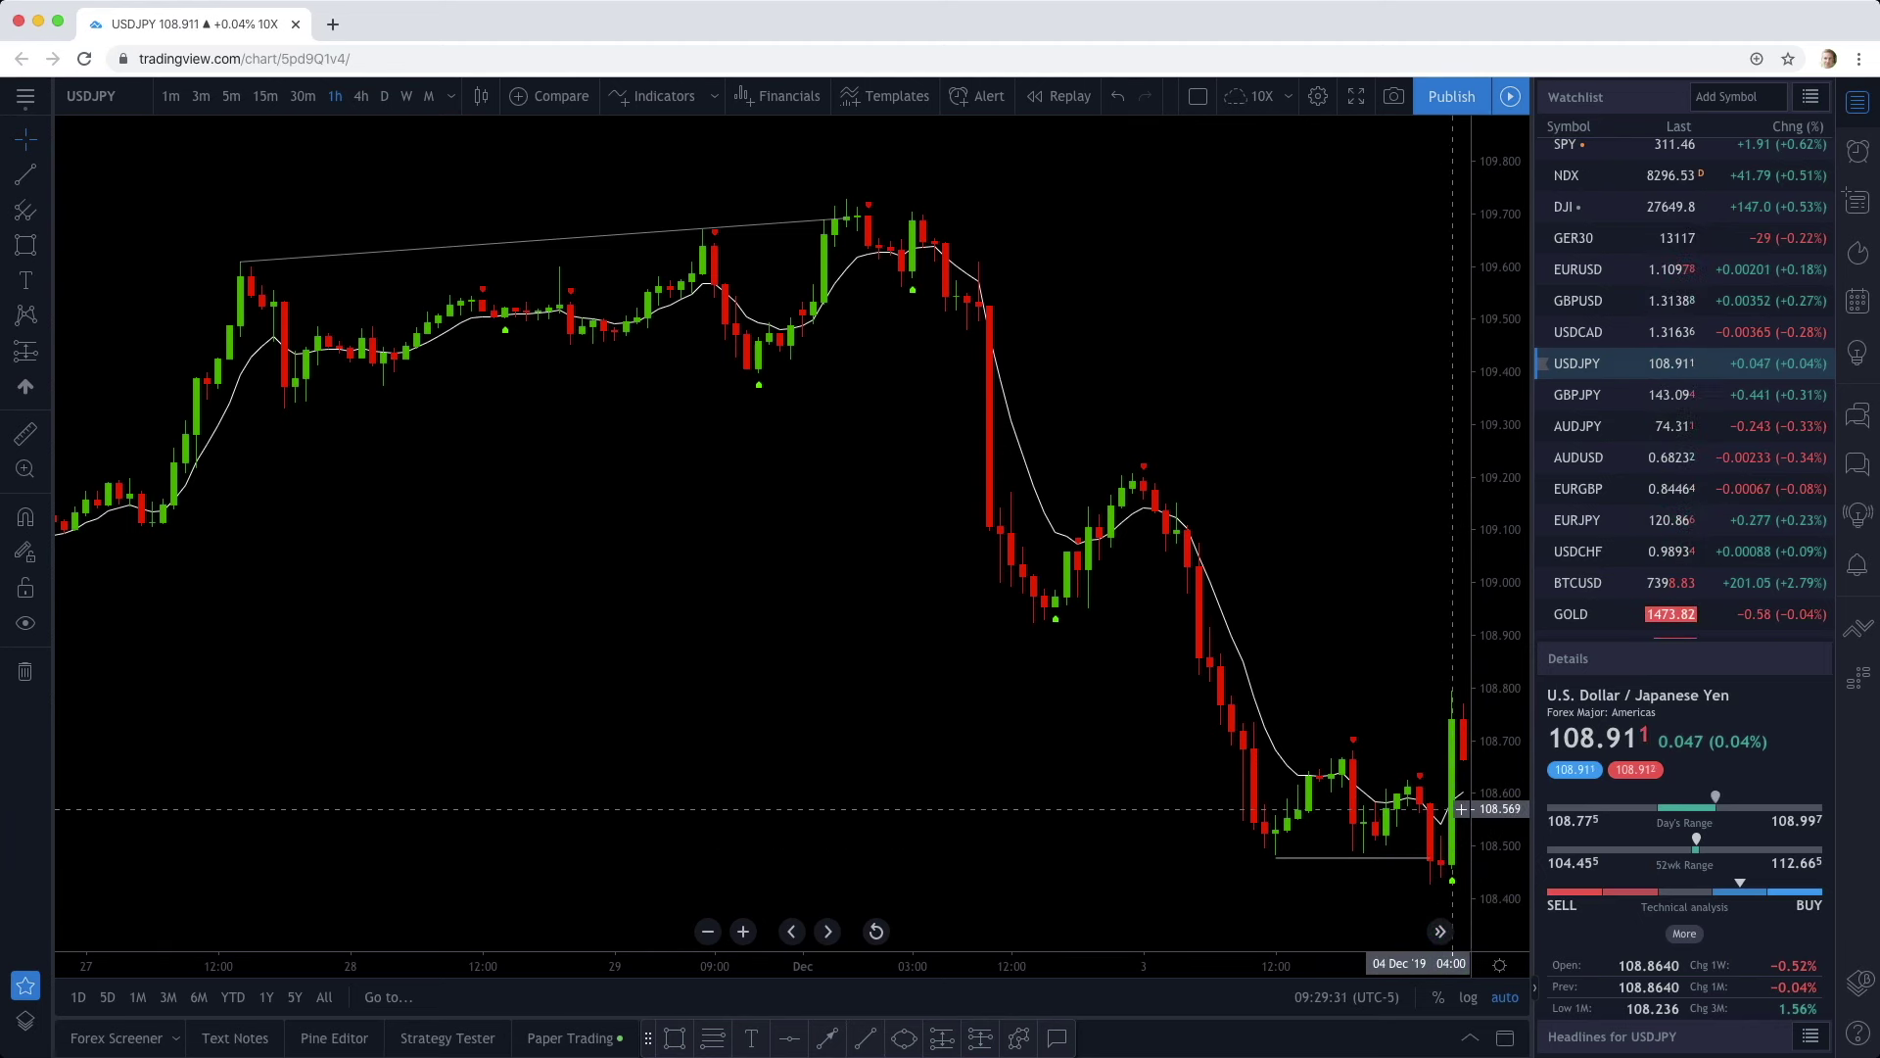
pyautogui.hscroll(3, 1176, 868)
pyautogui.hscroll(2, 1176, 867)
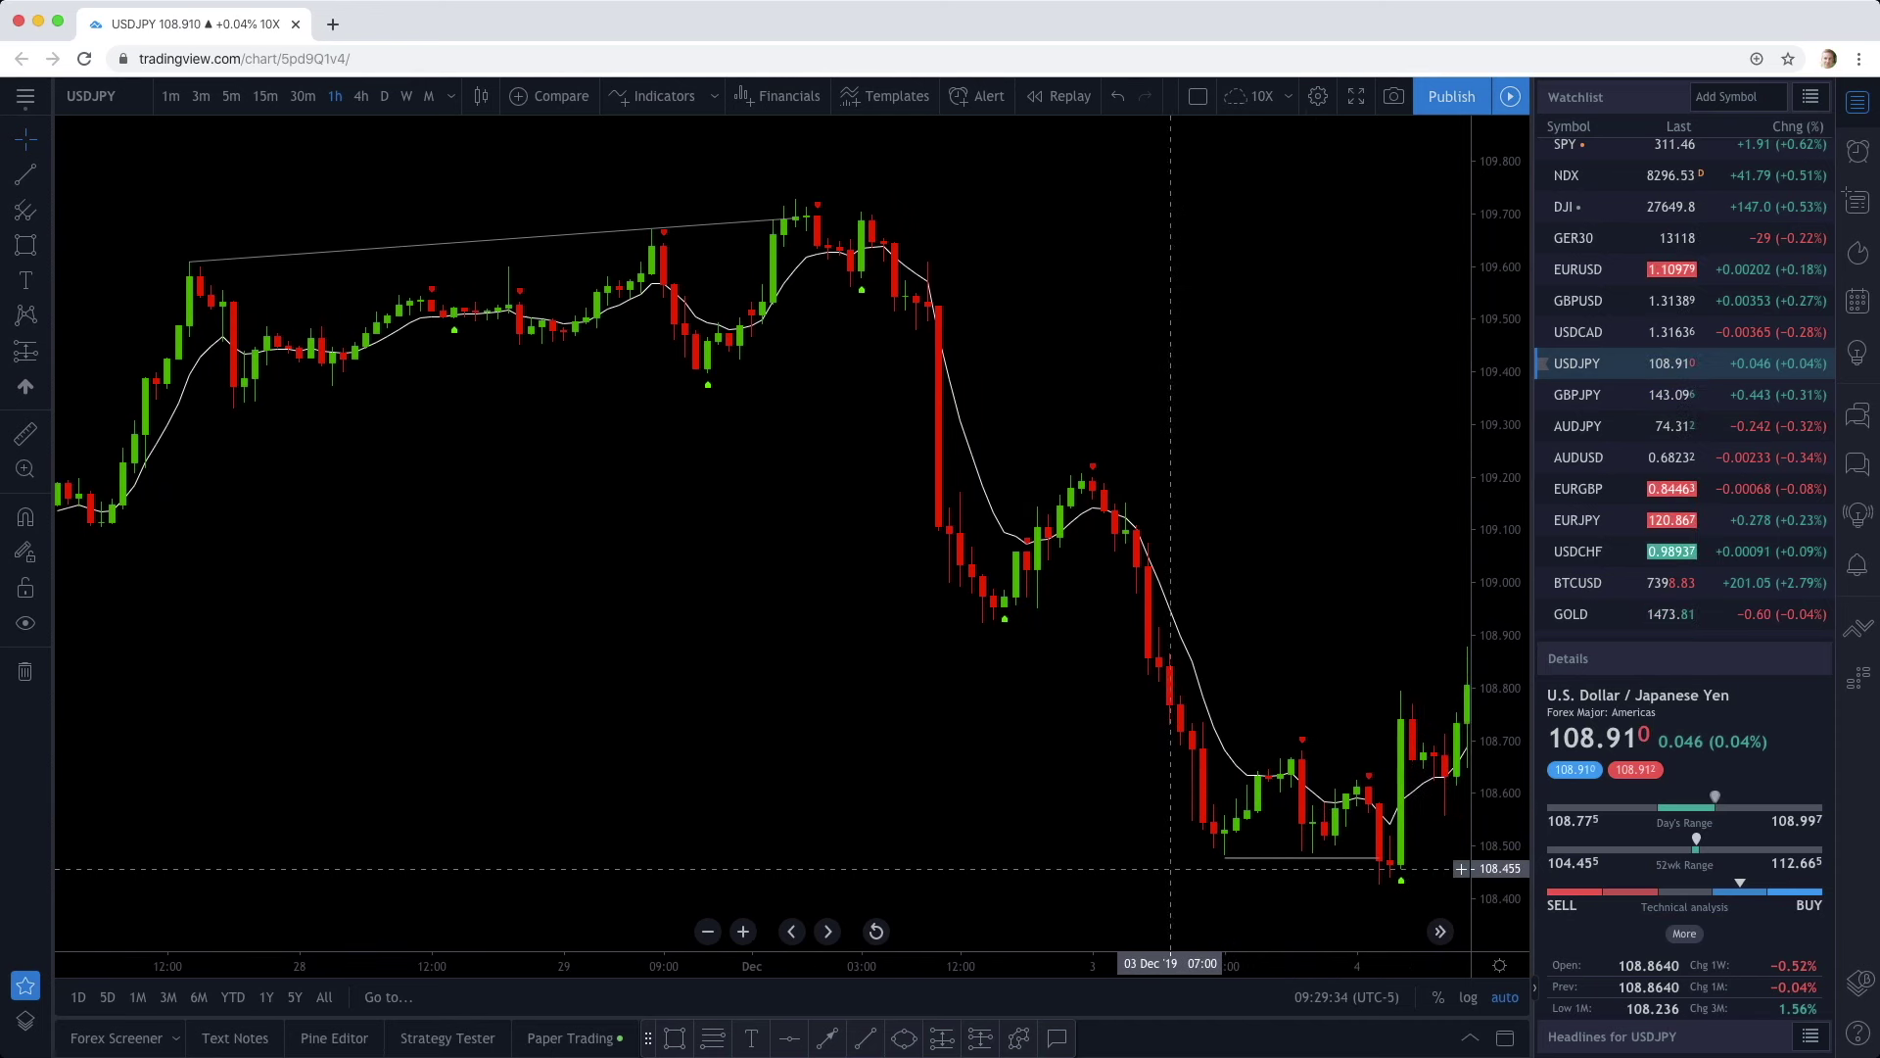
pyautogui.hscroll(4, 1161, 870)
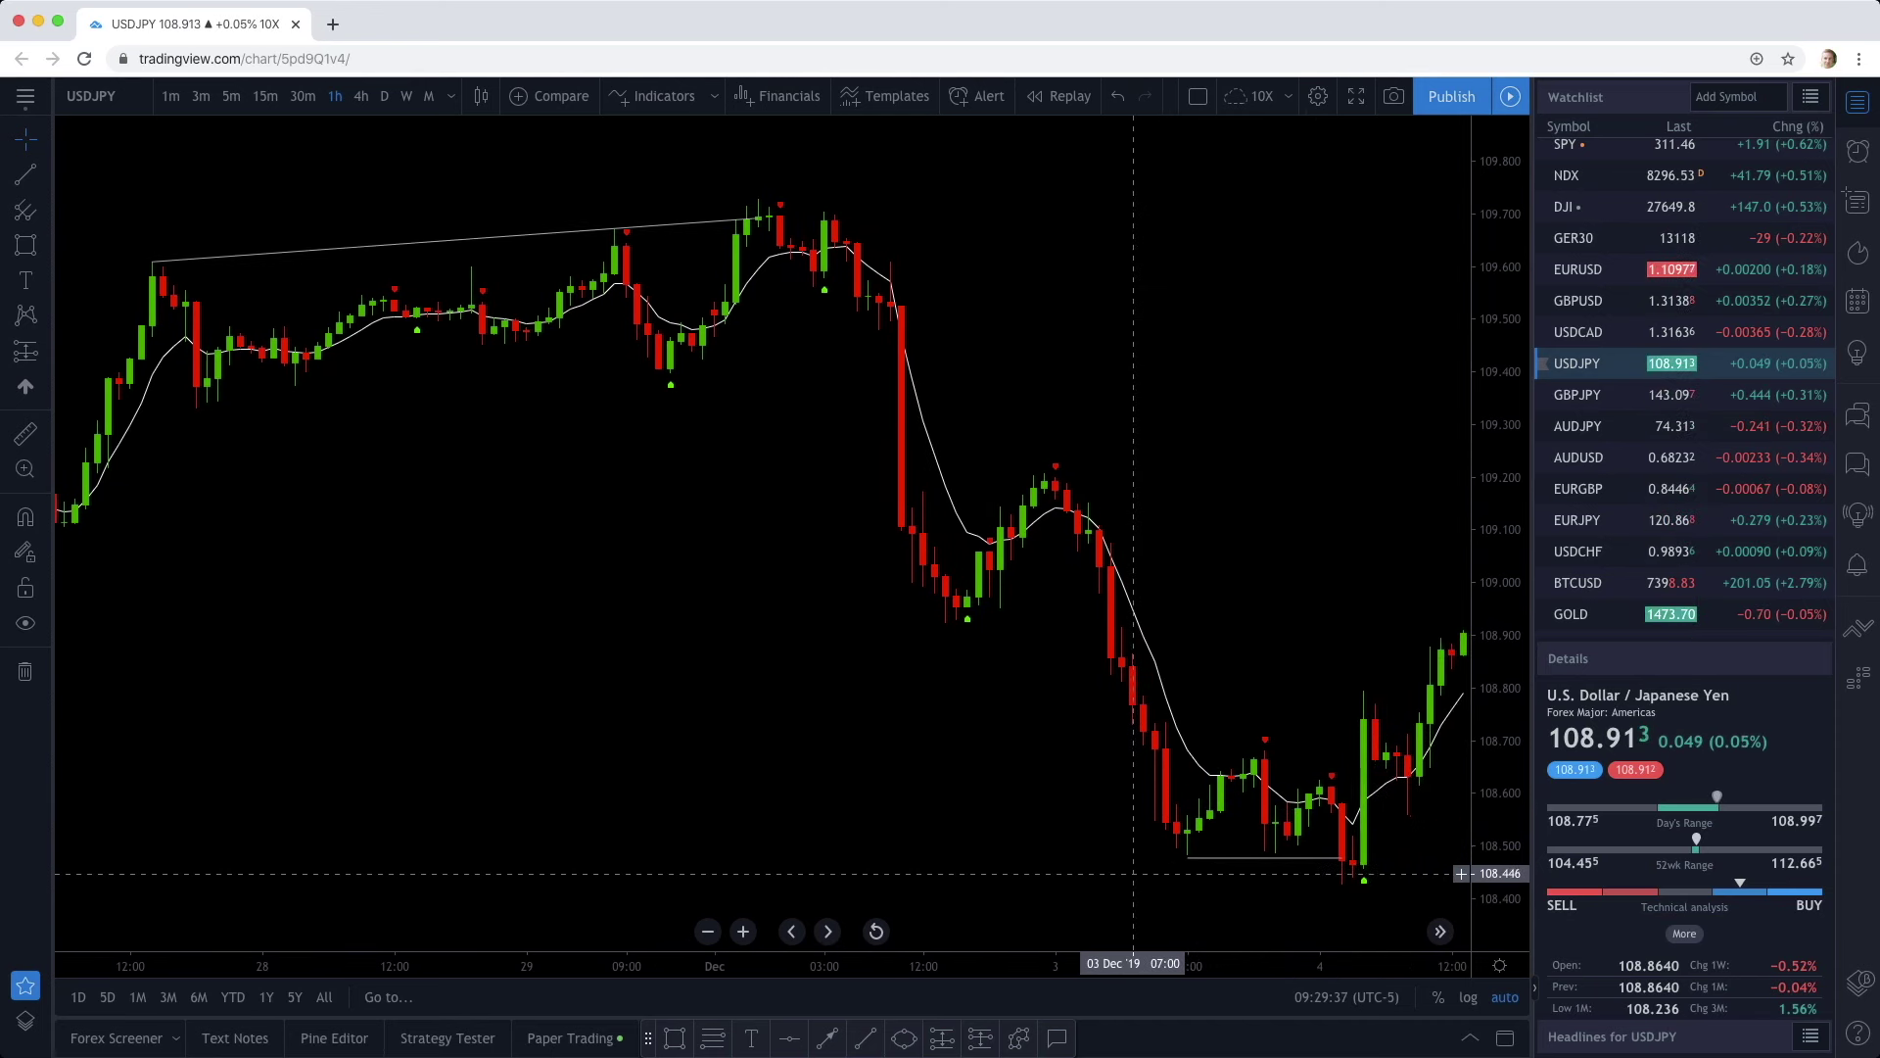
pyautogui.hscroll(2, 1096, 879)
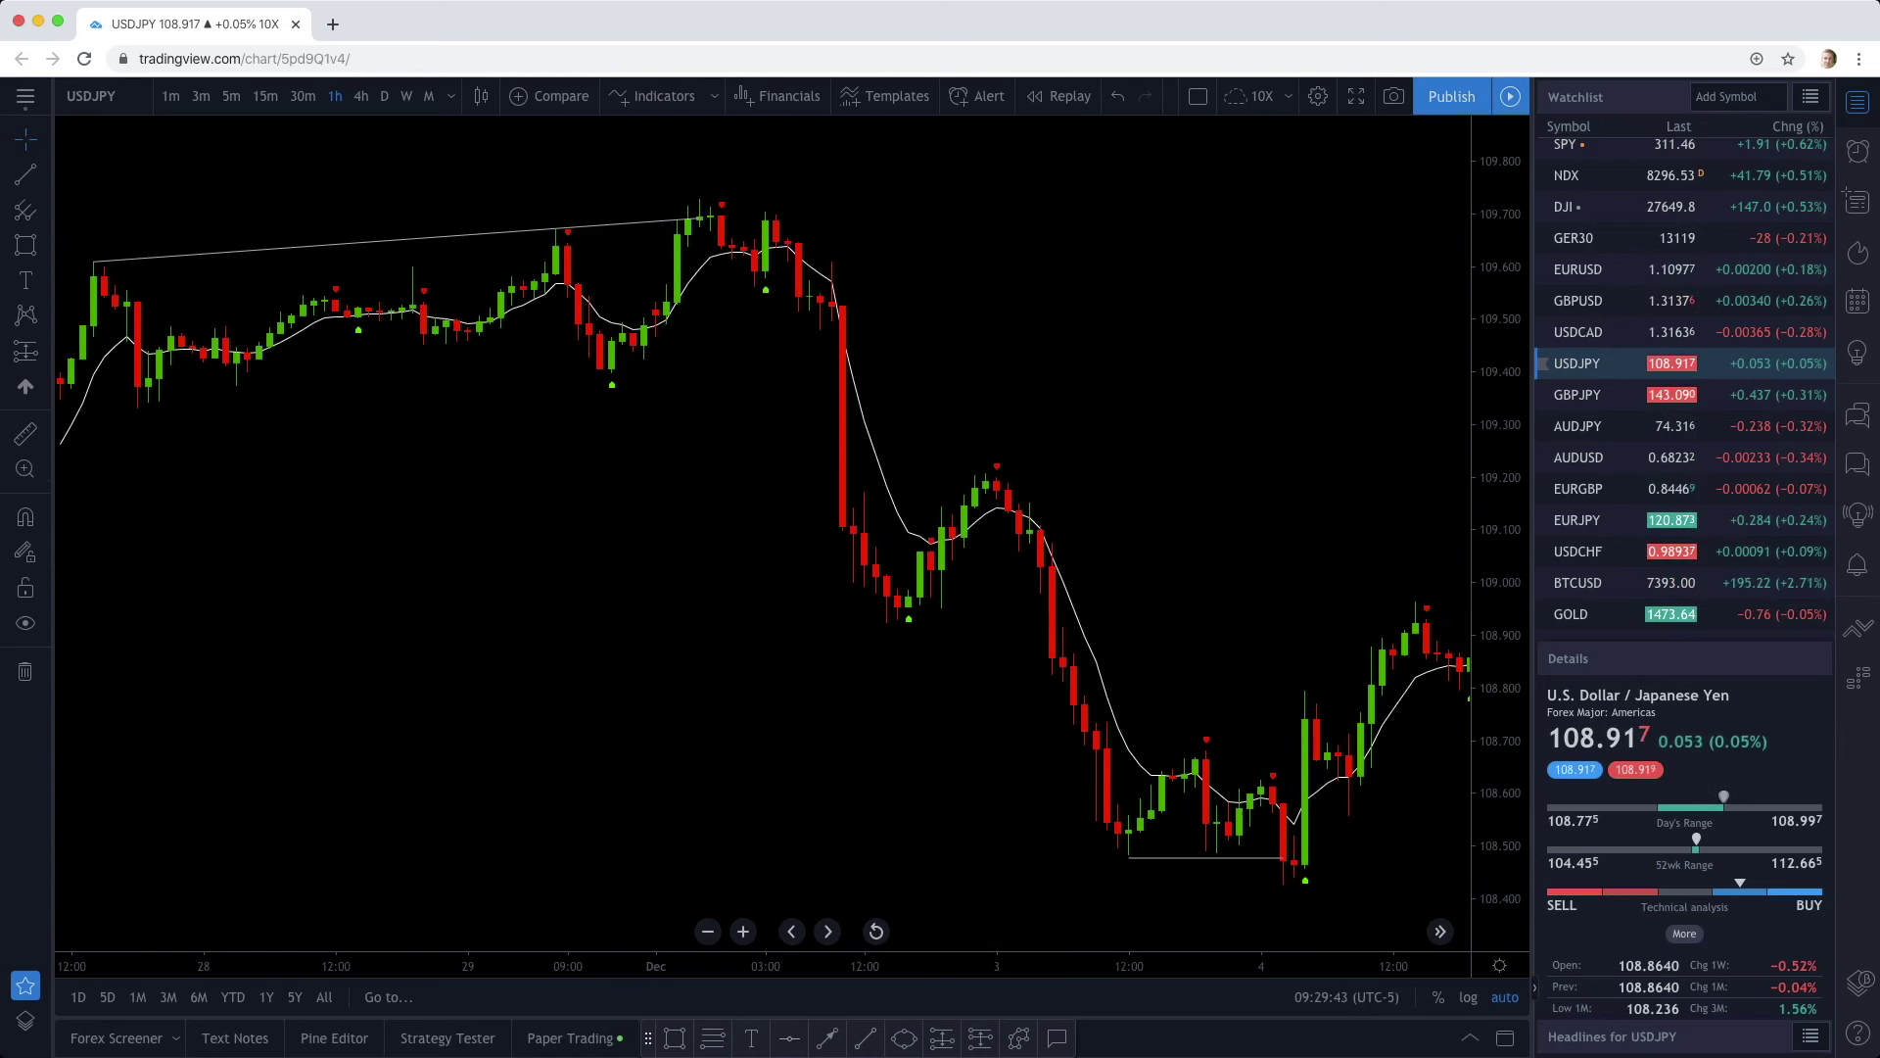
# - Place a short trend-line level just under 108.80 beside the latest USDJPY candles
pyautogui.click(790, 1038)
pyautogui.click(864, 1038)
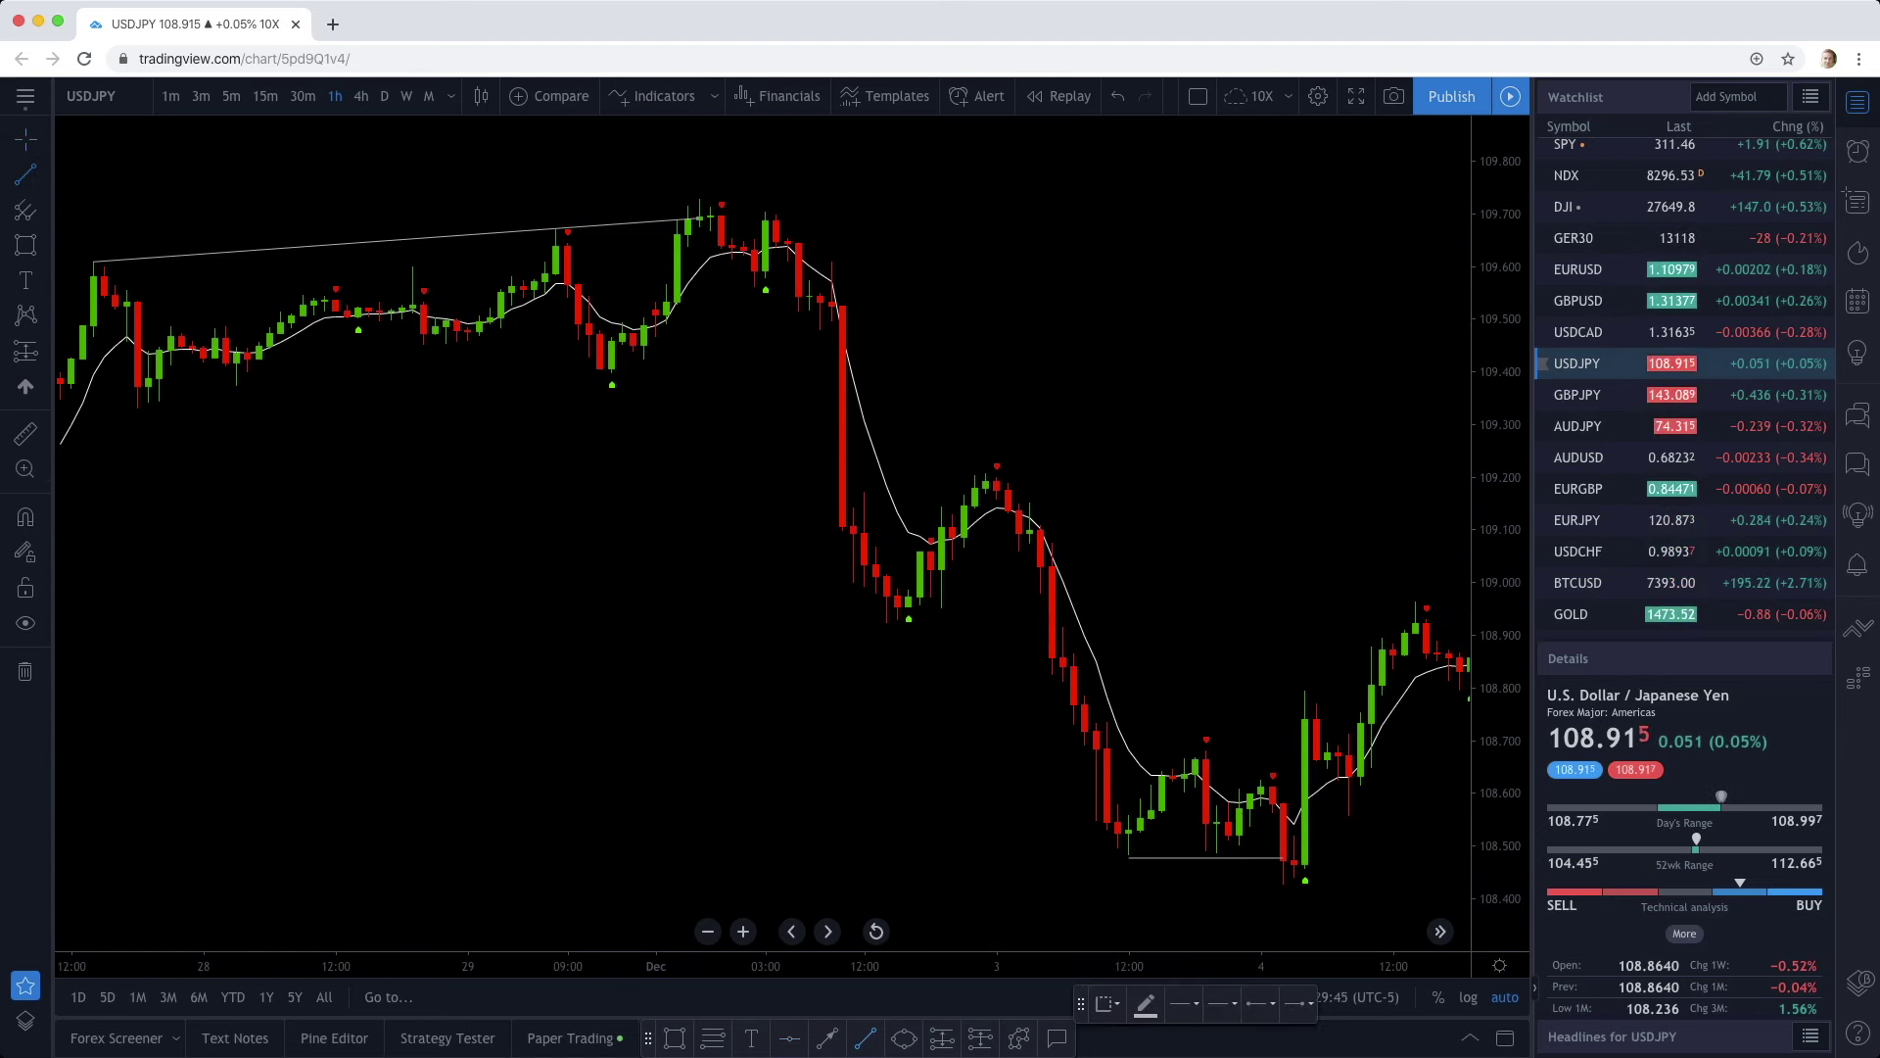
pyautogui.click(1304, 844)
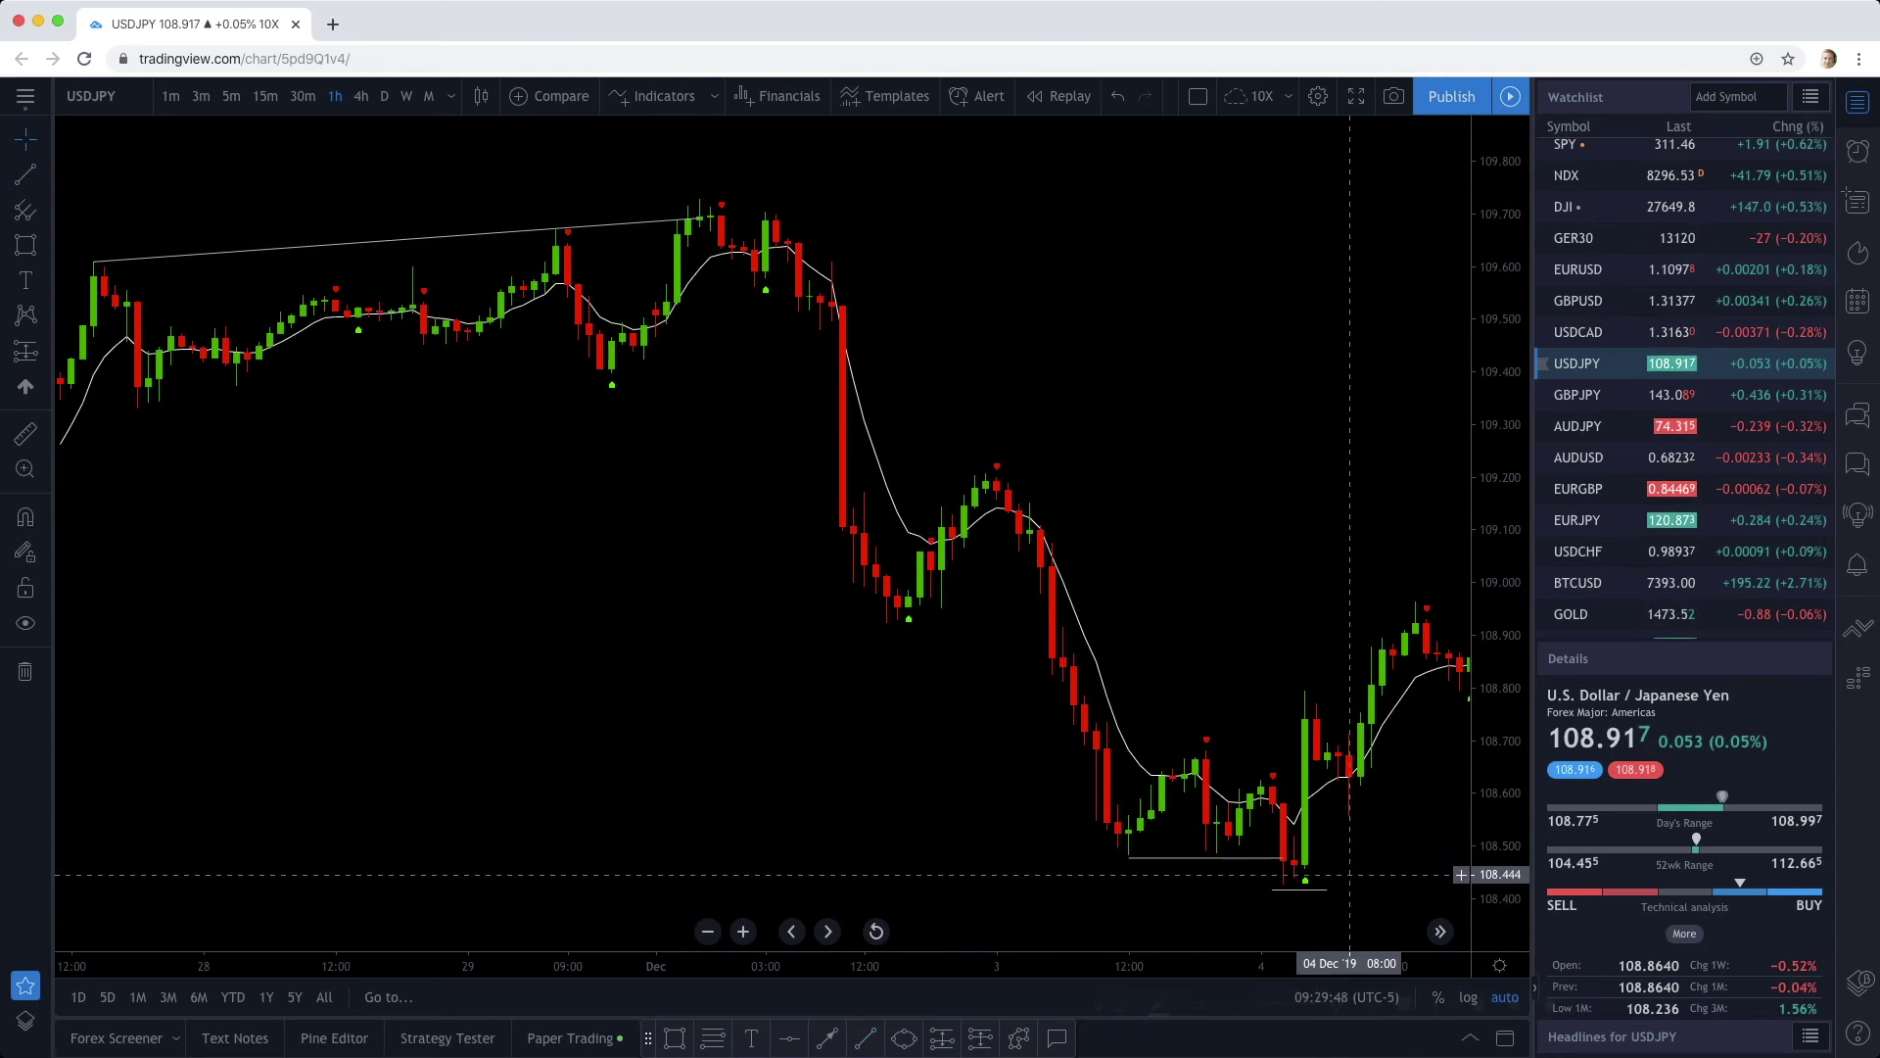
pyautogui.press('Escape')
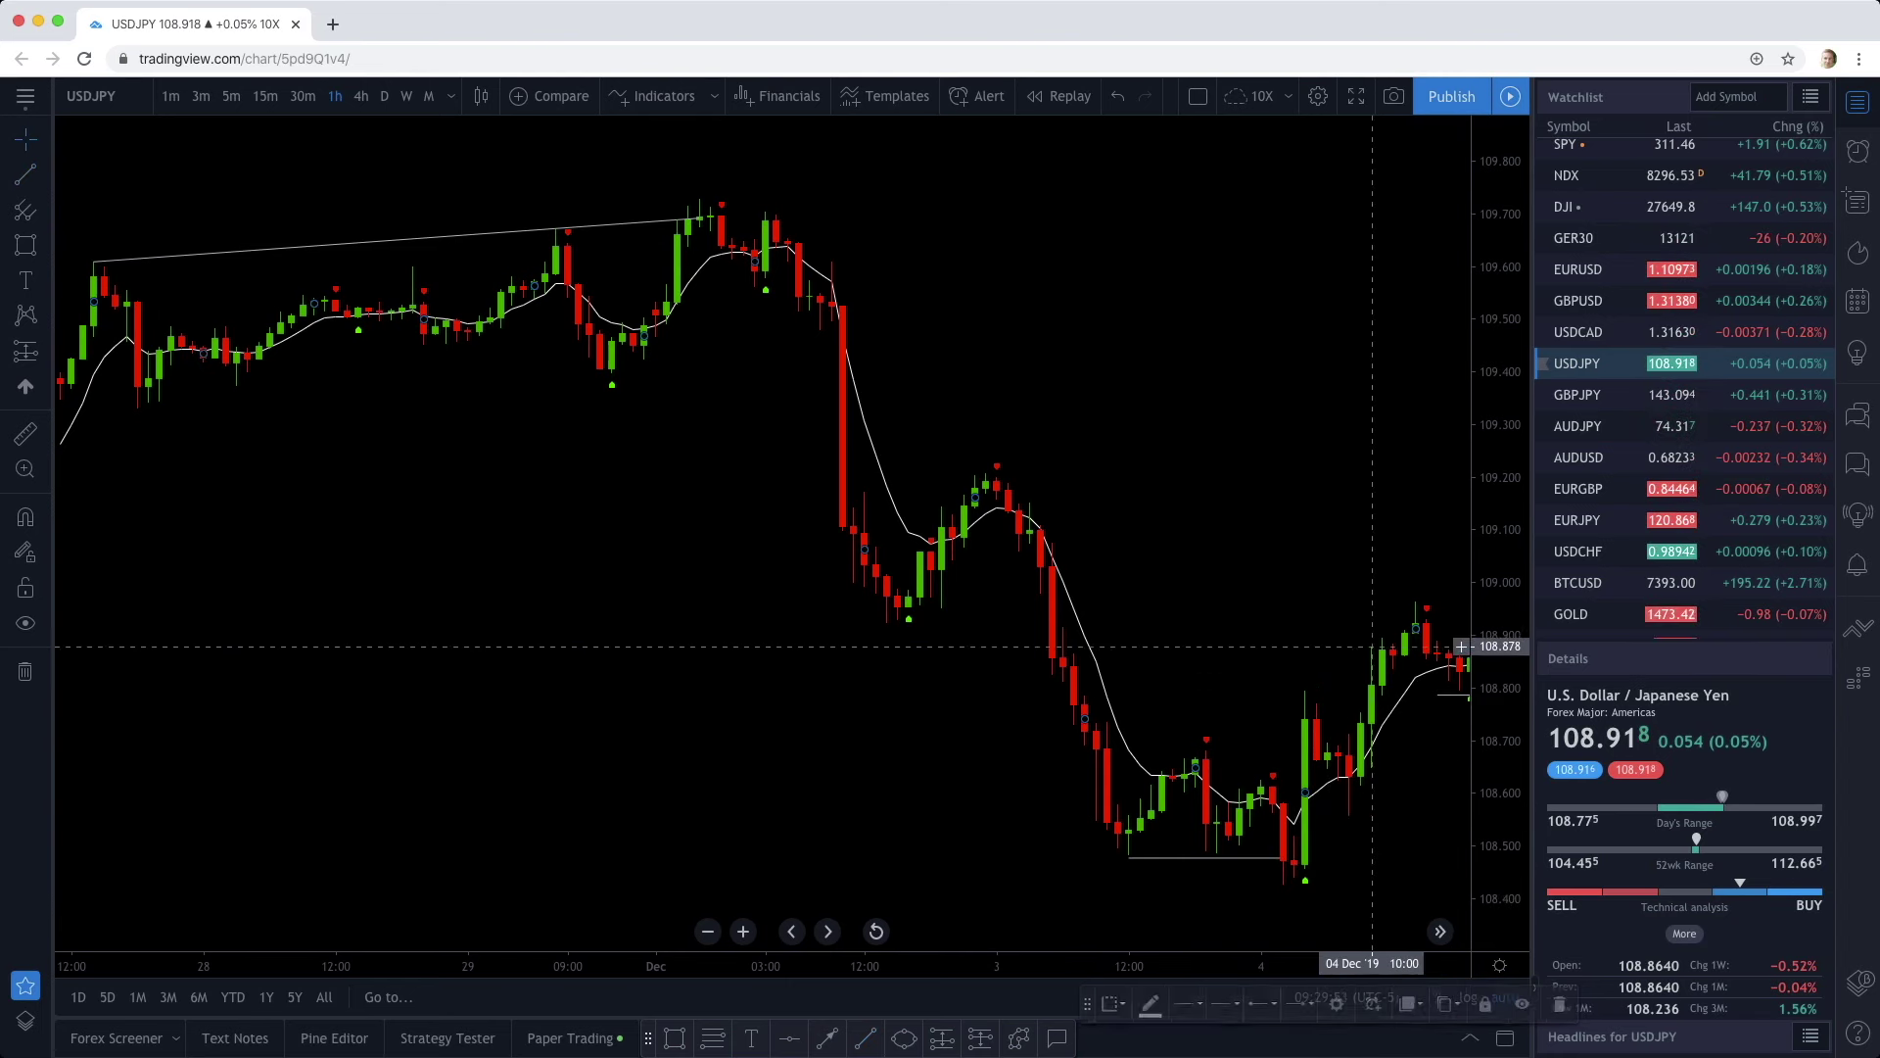
pyautogui.moveTo(1394, 760); pyautogui.dragTo(1299, 780)
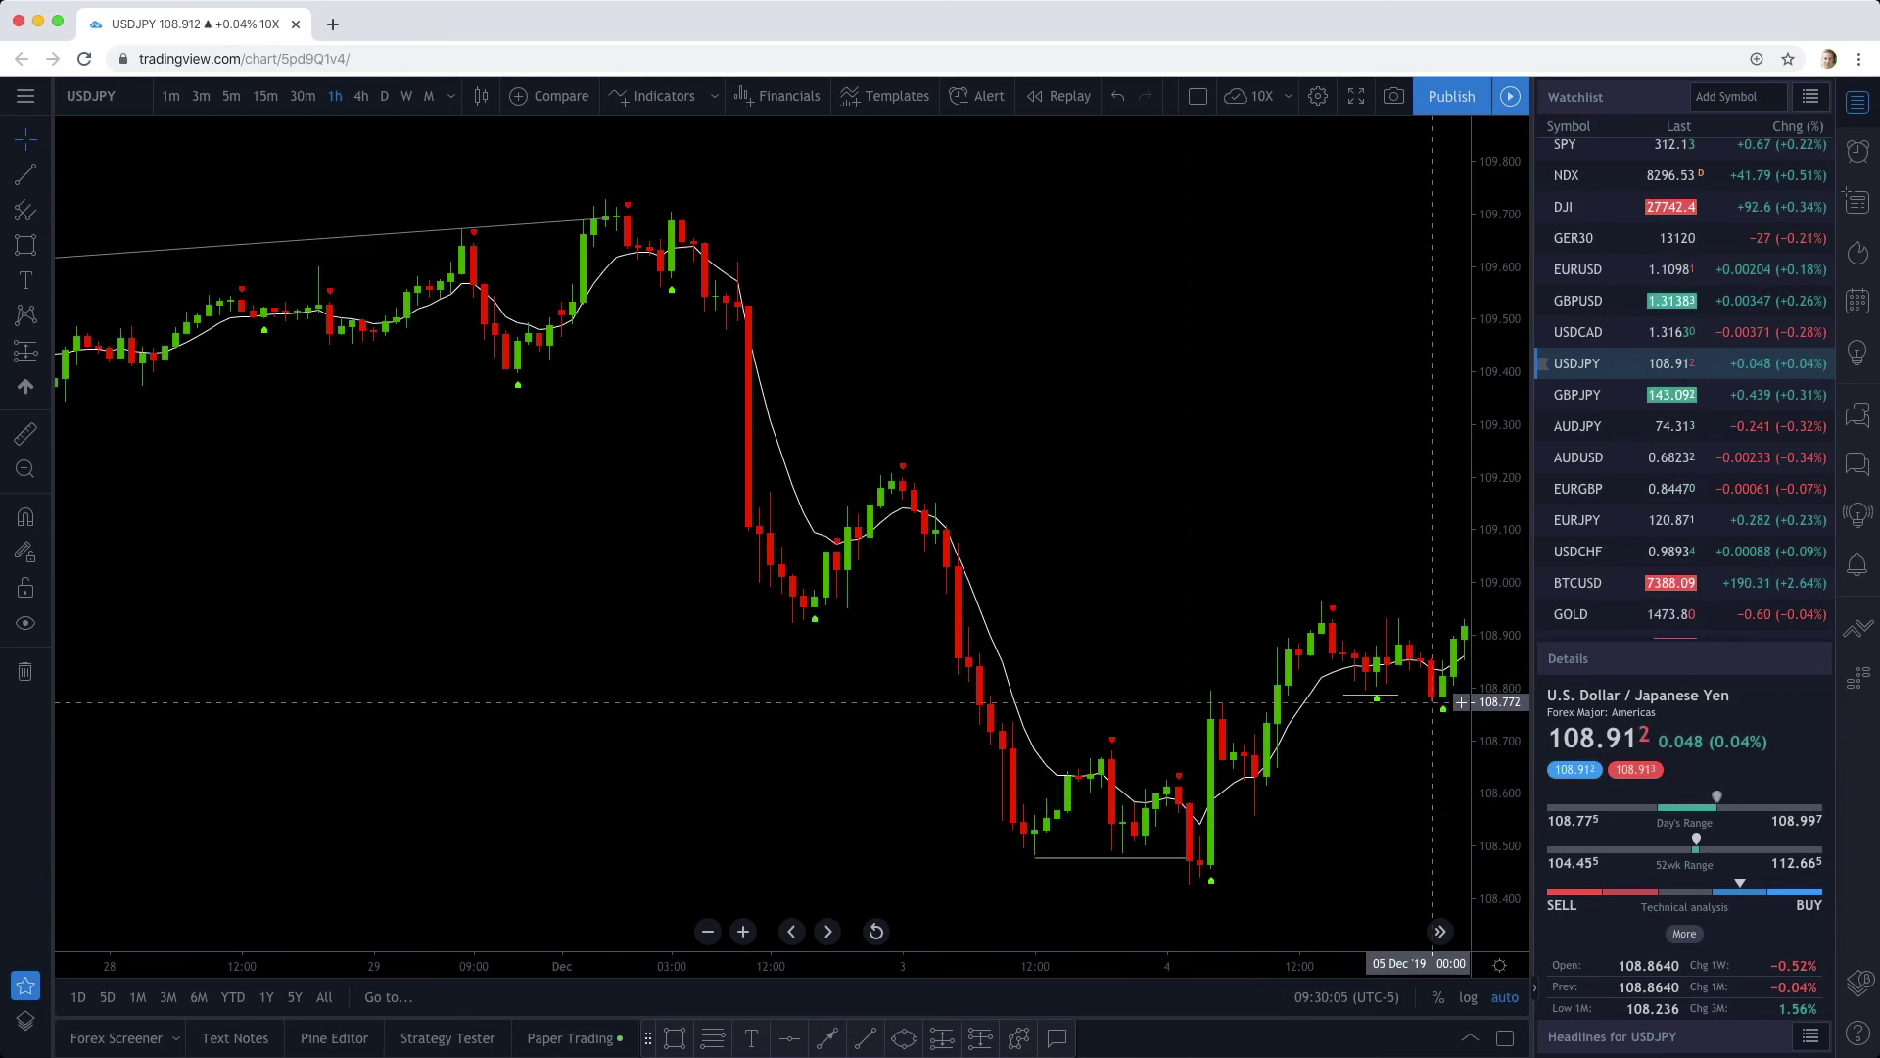
pyautogui.hscroll(5, 1126, 676)
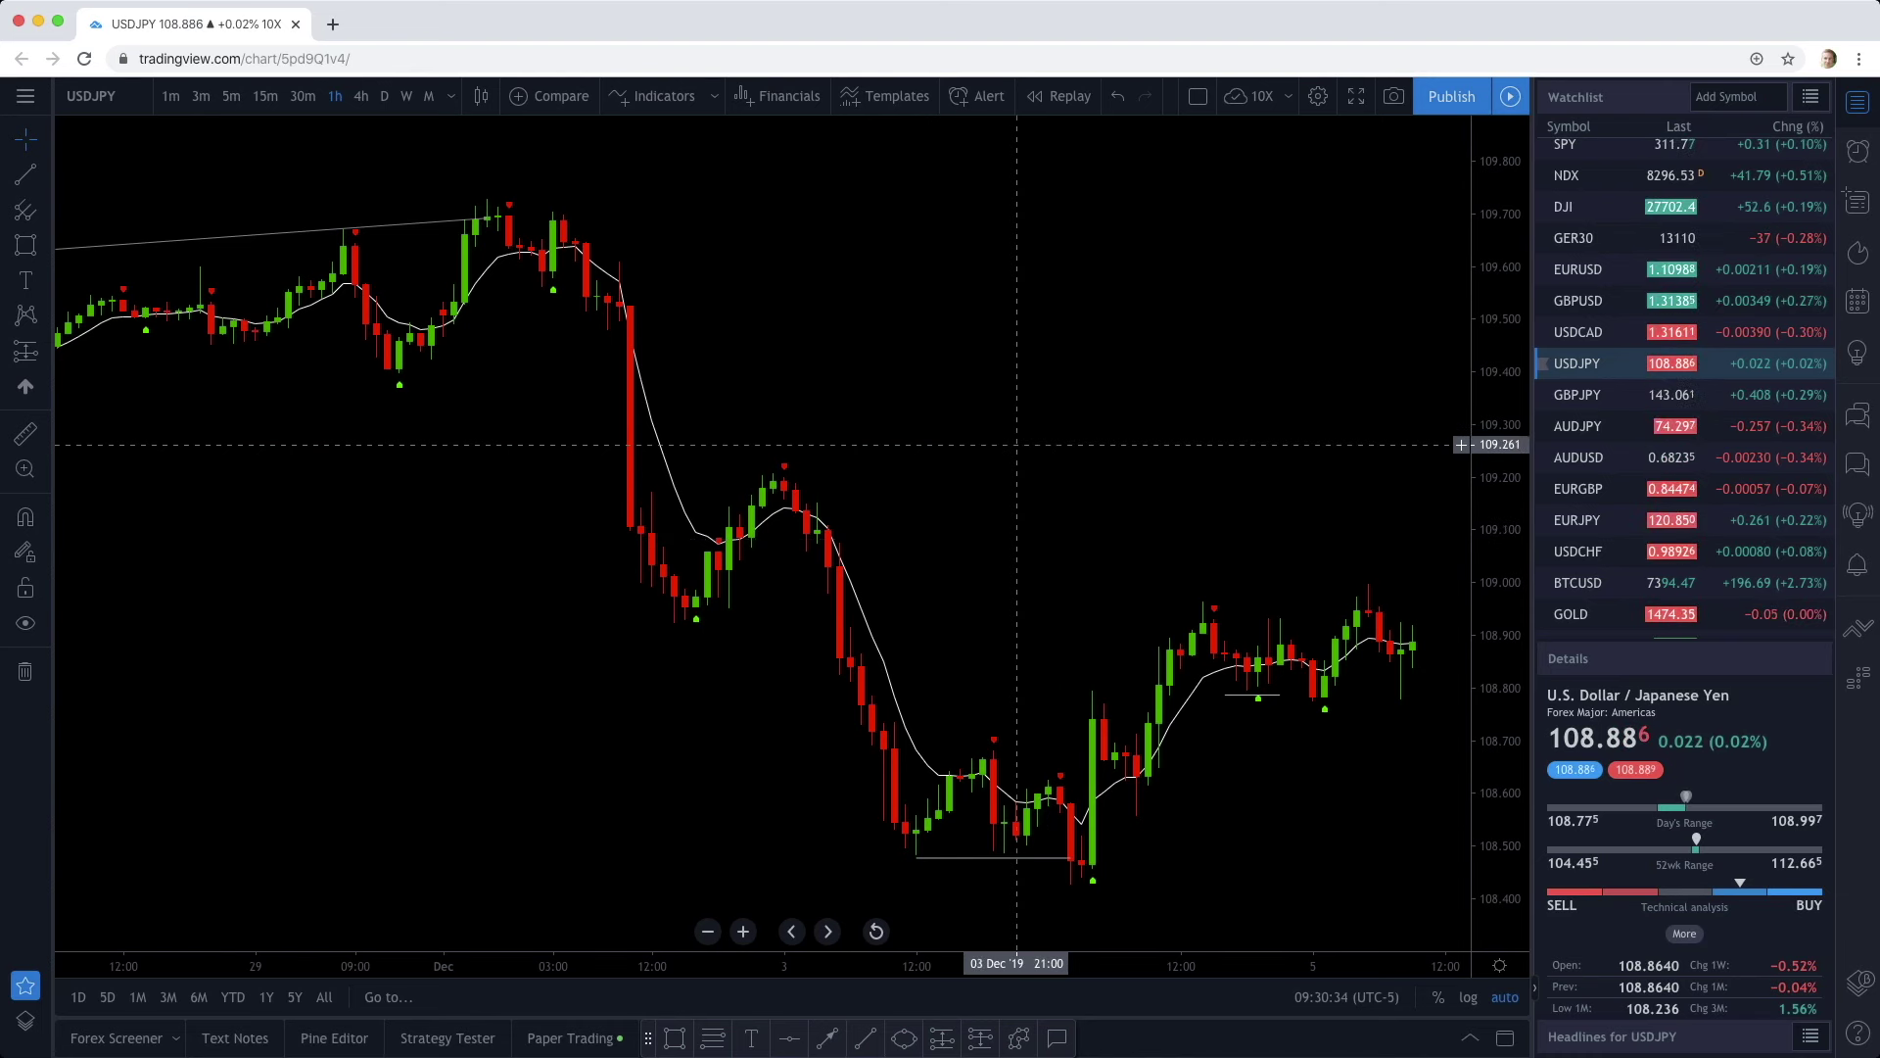
pyautogui.hscroll(-8, 1029, 369)
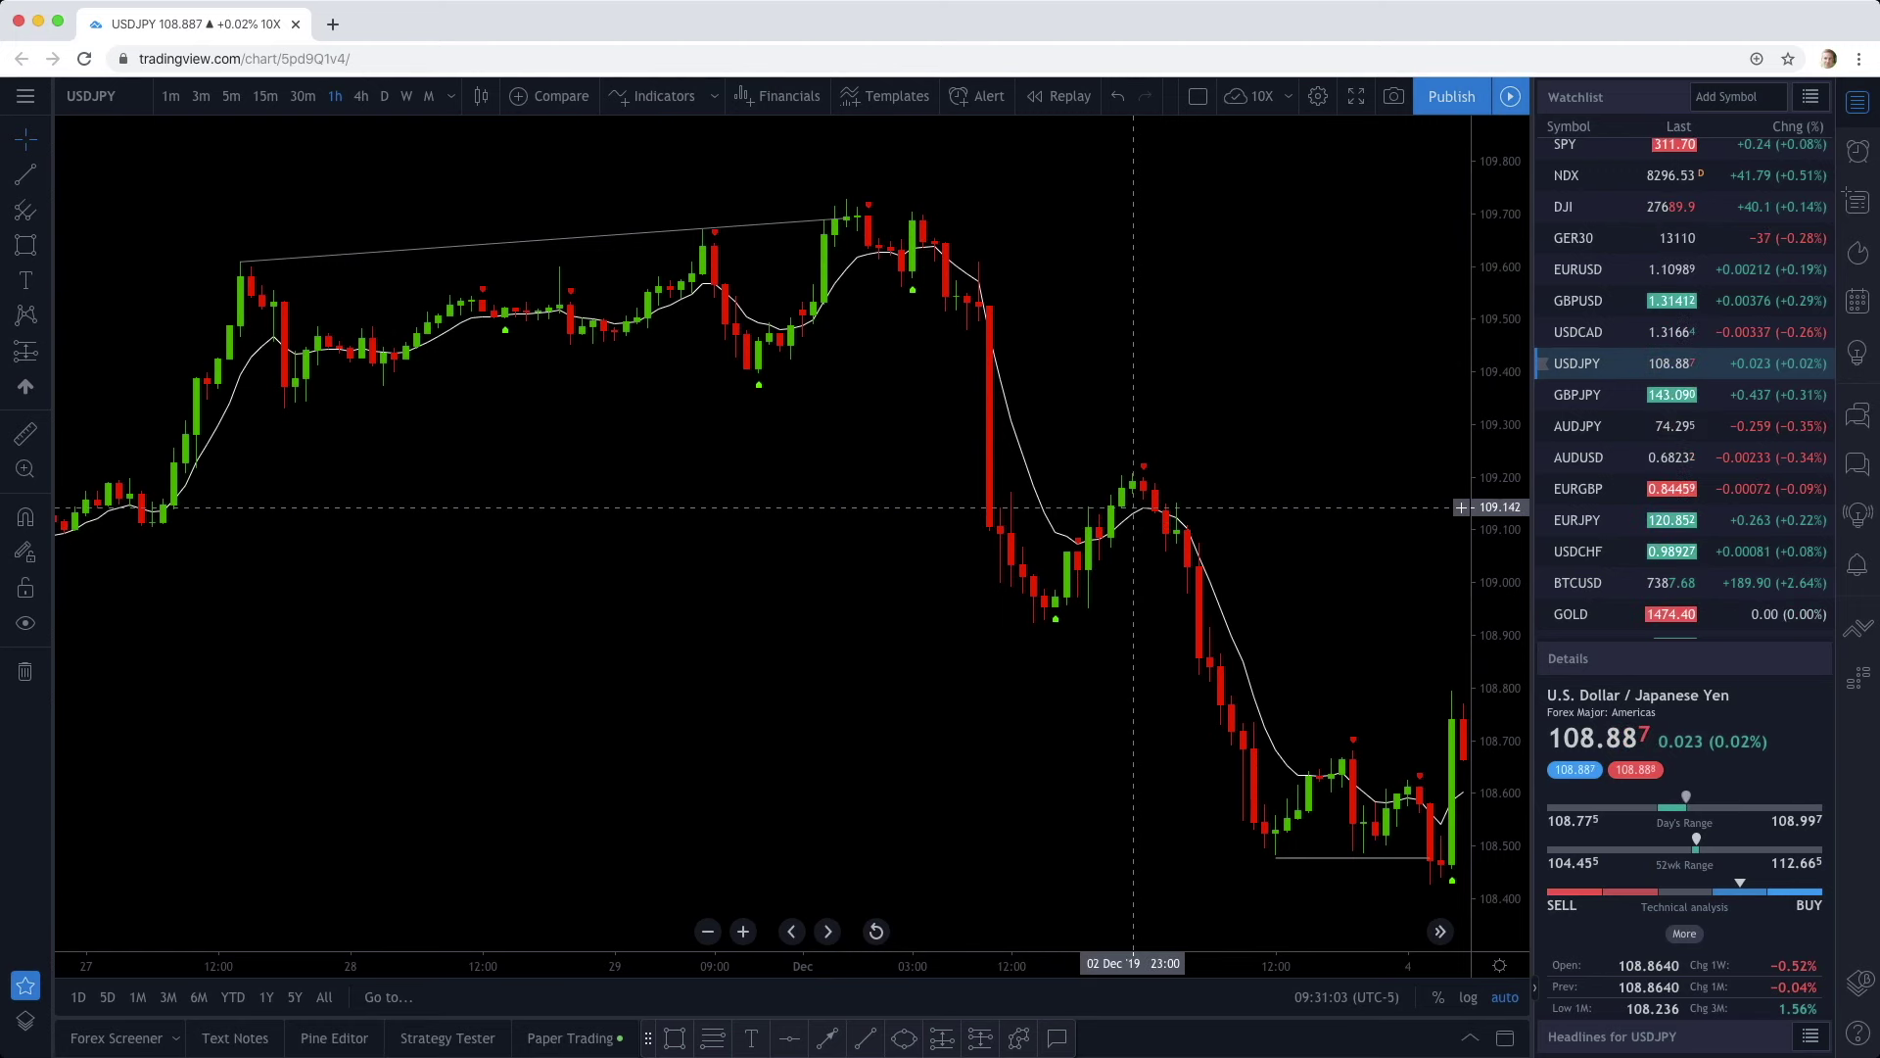
pyautogui.hscroll(3, 1133, 508)
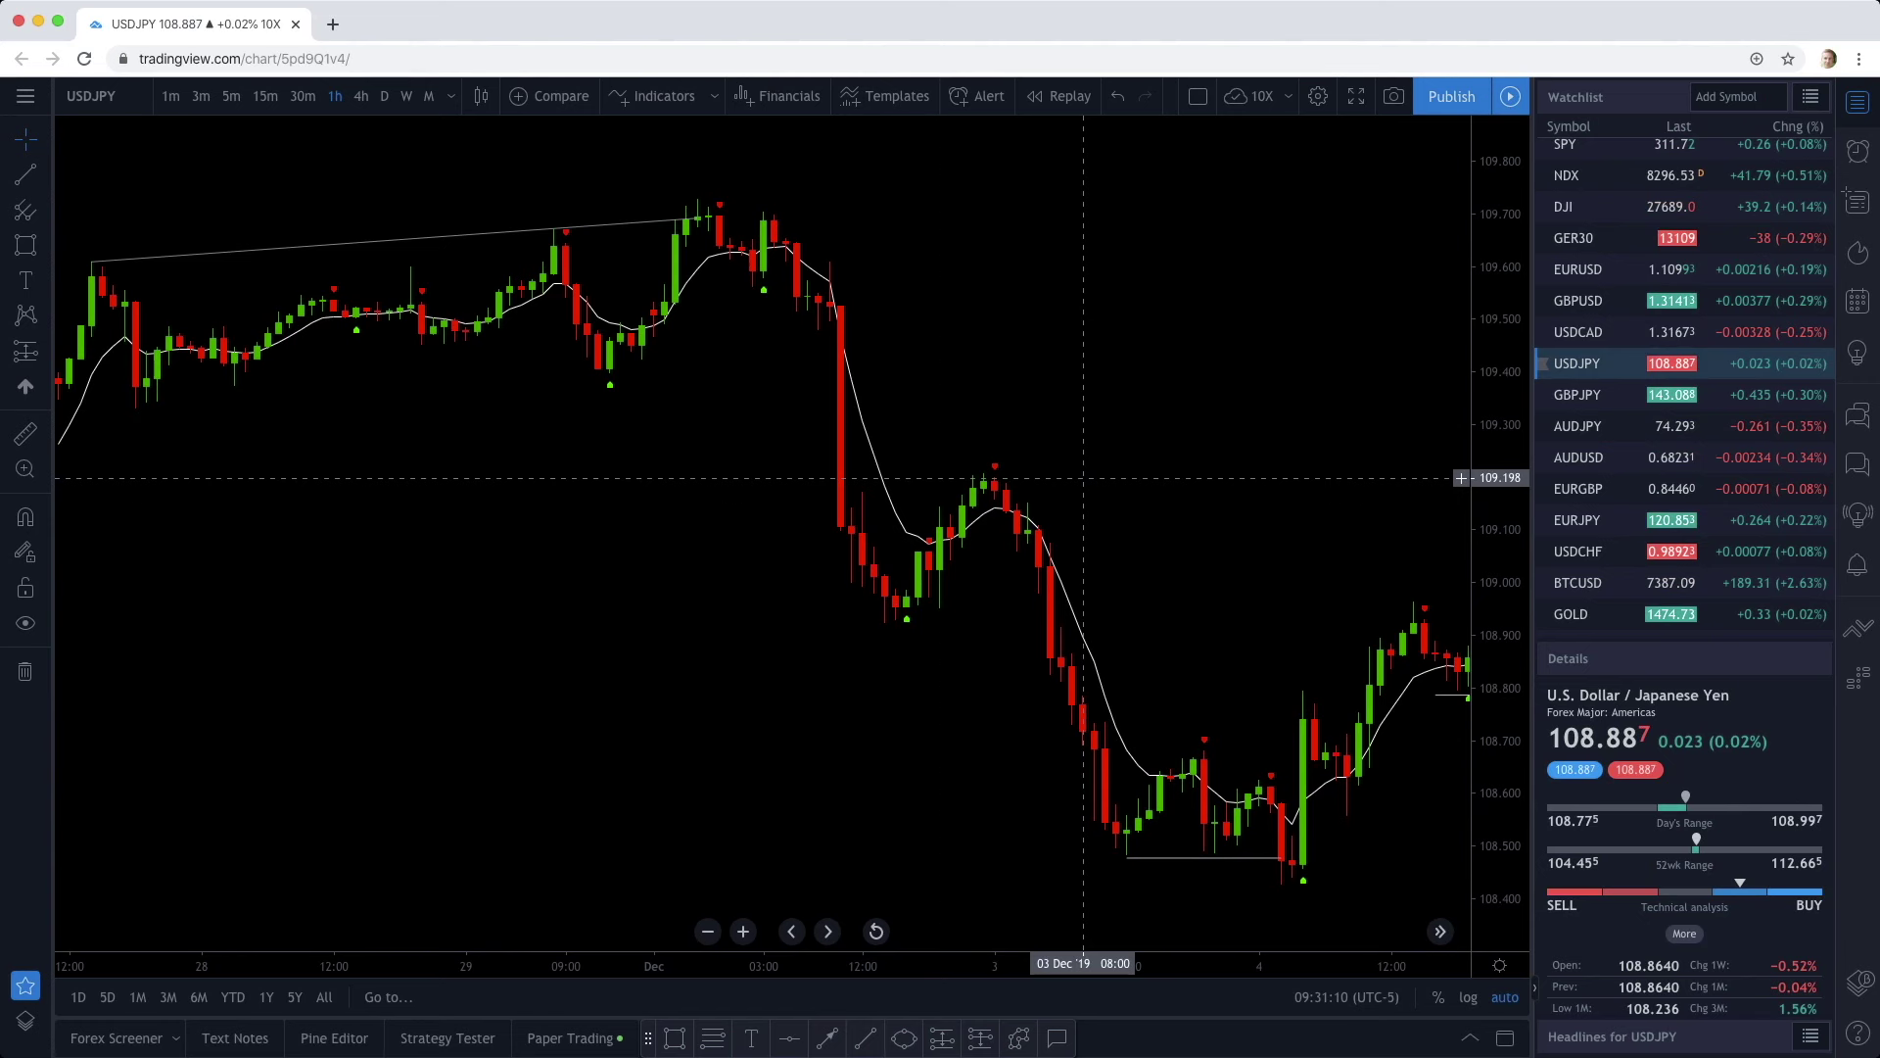
pyautogui.hotkey('alt', 't')
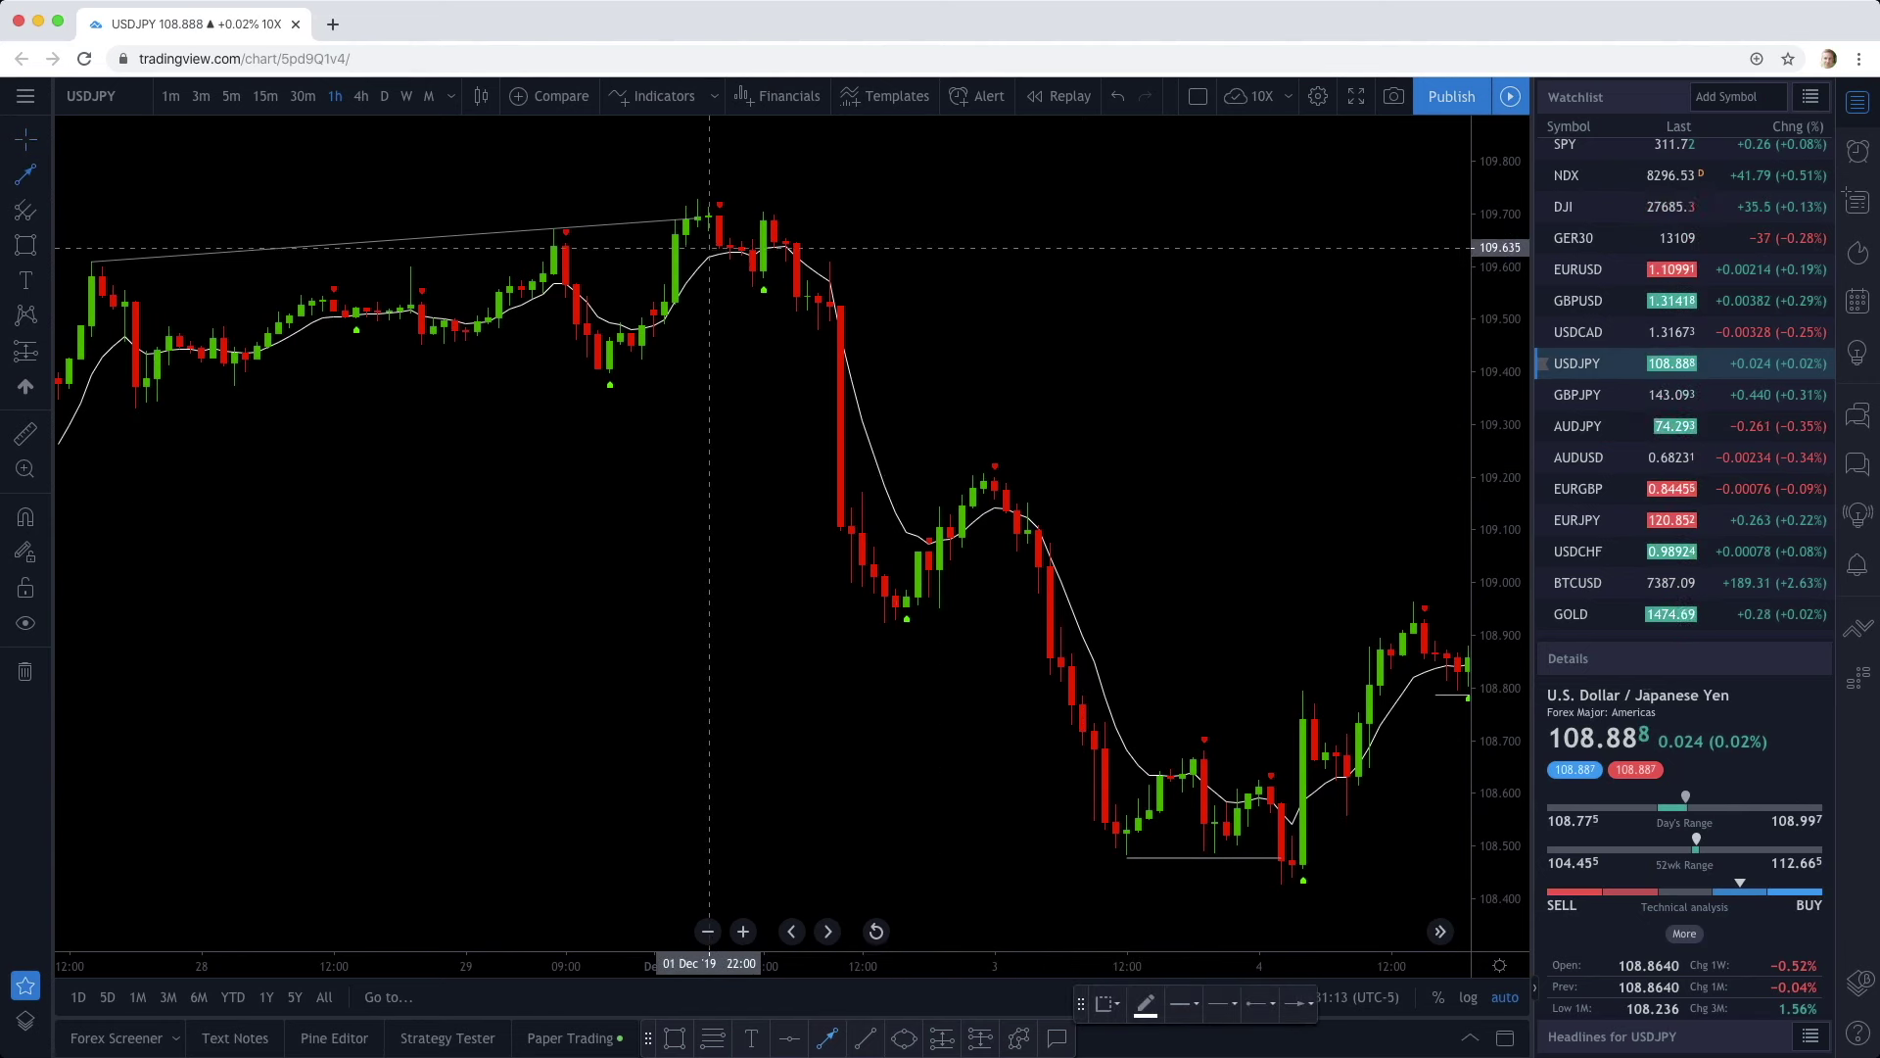
pyautogui.moveTo(709, 248); pyautogui.dragTo(851, 623)
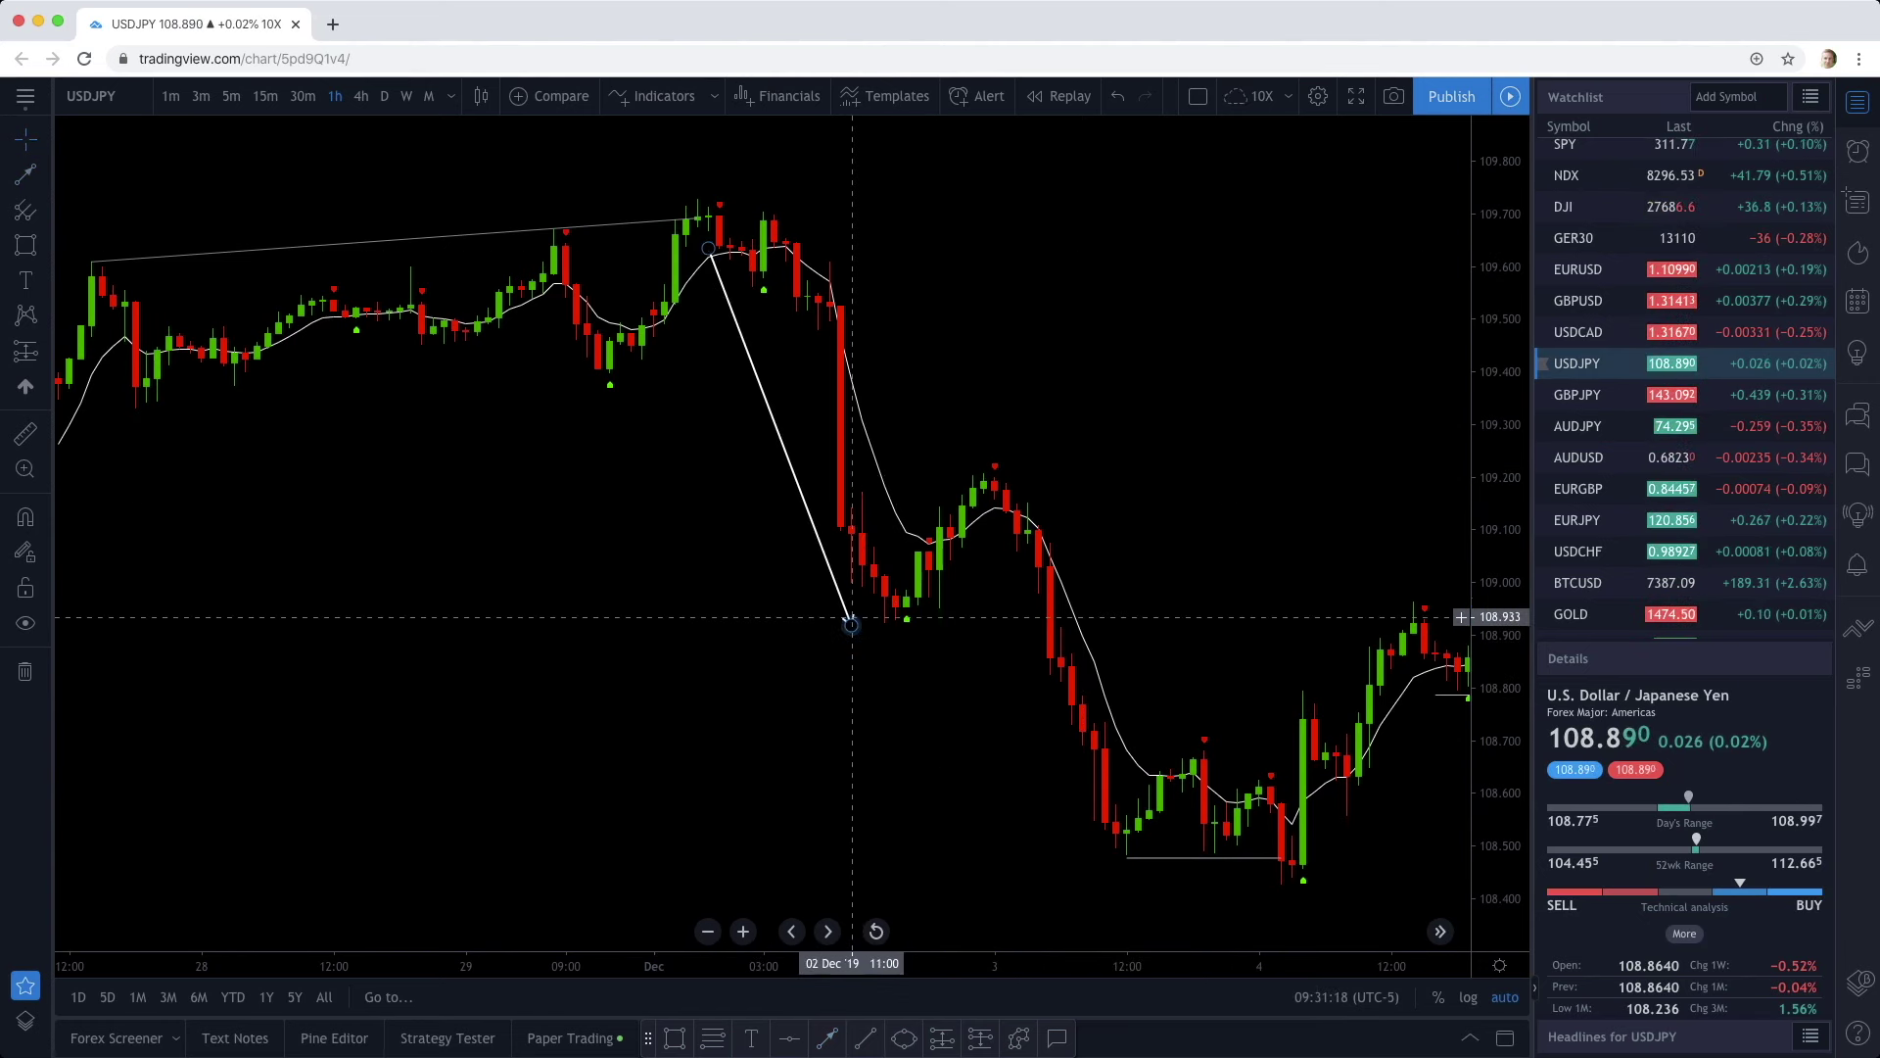